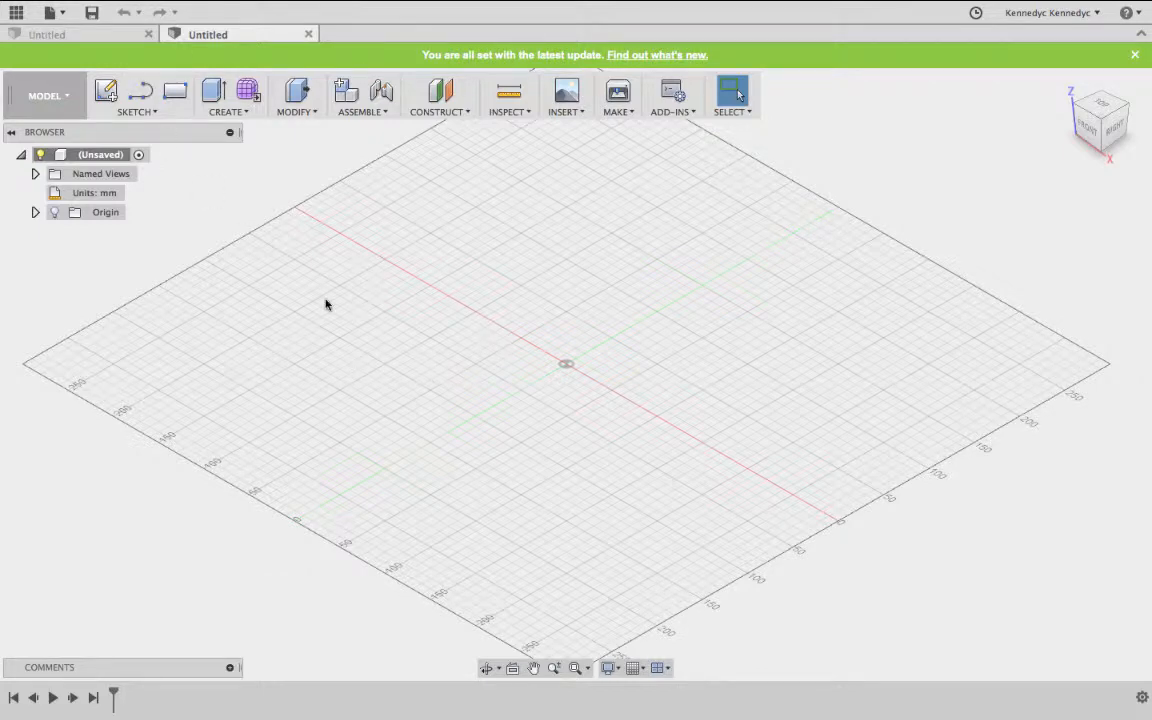
Step: Look through the commands available for sketching, creating, modifying and assembling
{"action": "scroll", "coordinate": [325, 305], "scroll_direction": "up", "scroll_amount": 5}
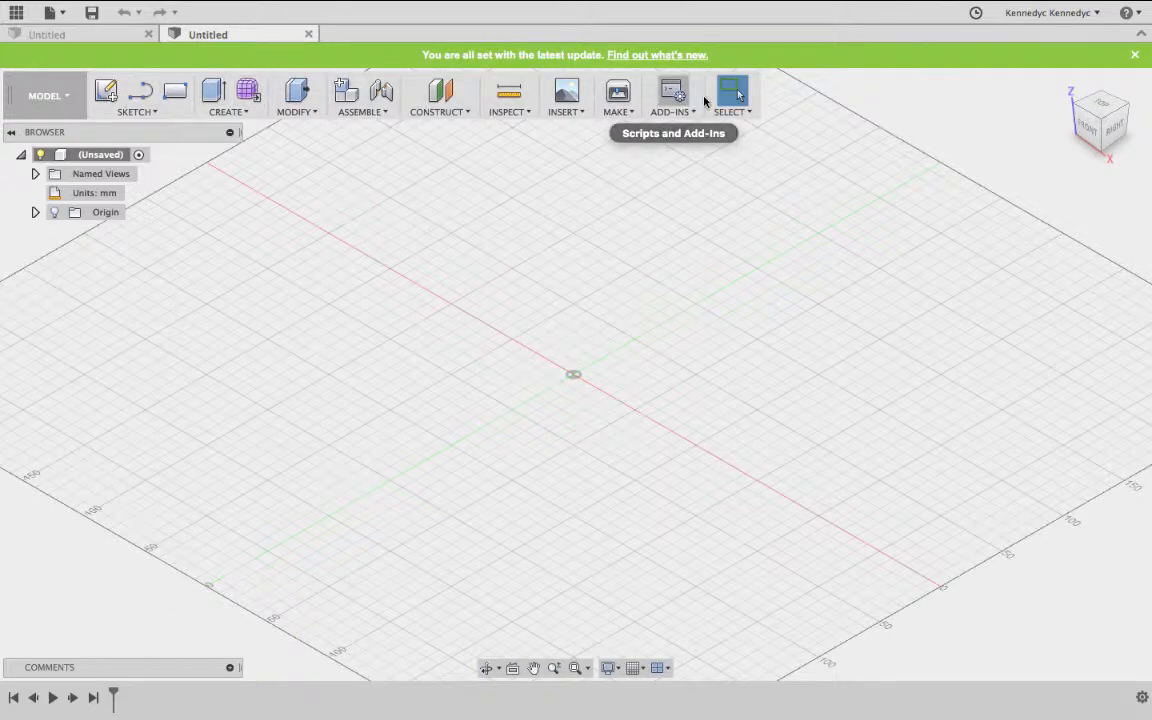
{"action": "left_click", "coordinate": [137, 112]}
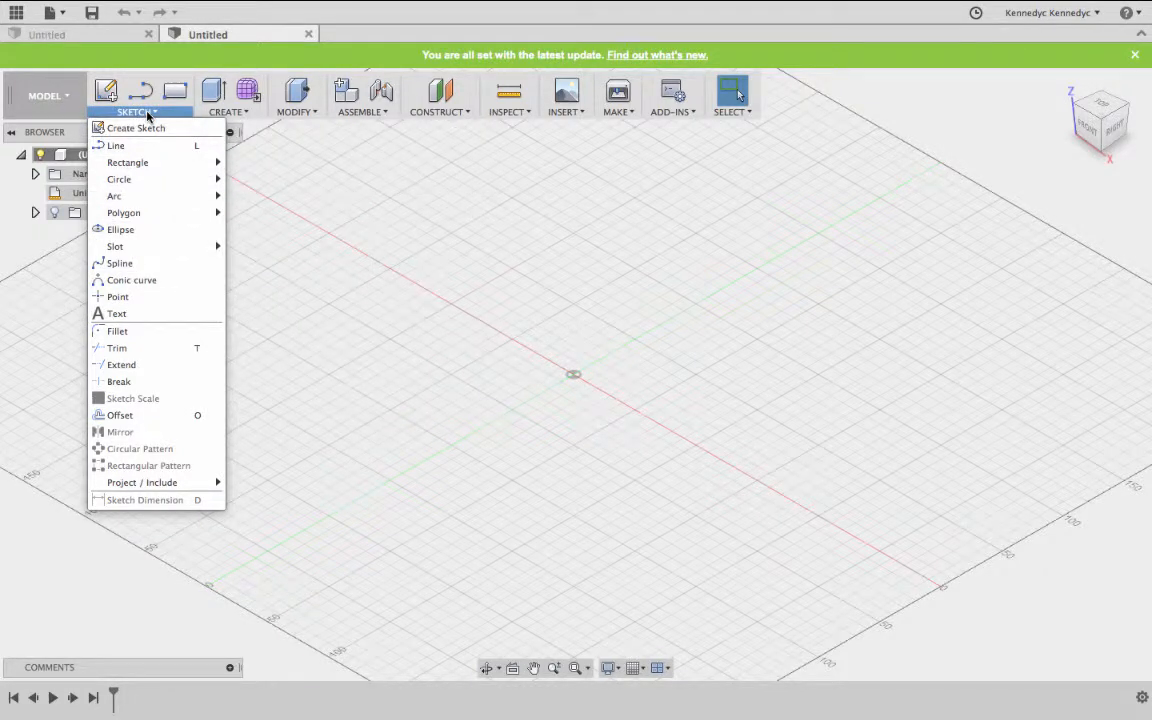
{"action": "left_click", "coordinate": [148, 115]}
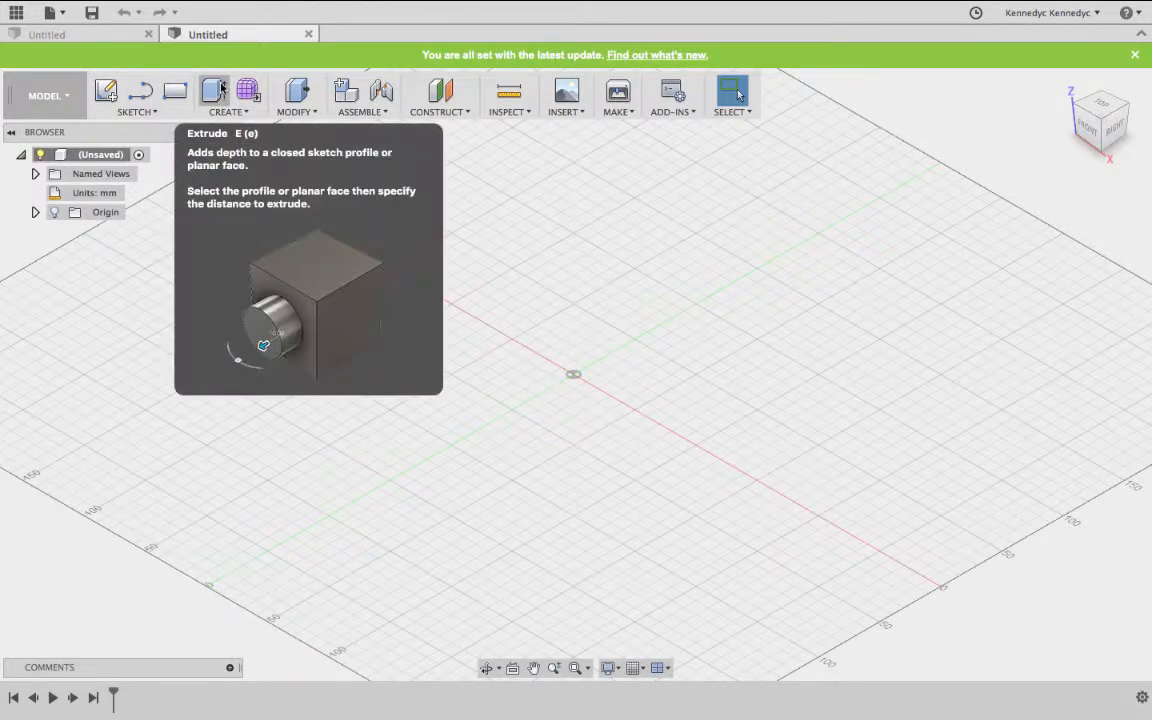
{"action": "left_click", "coordinate": [225, 113]}
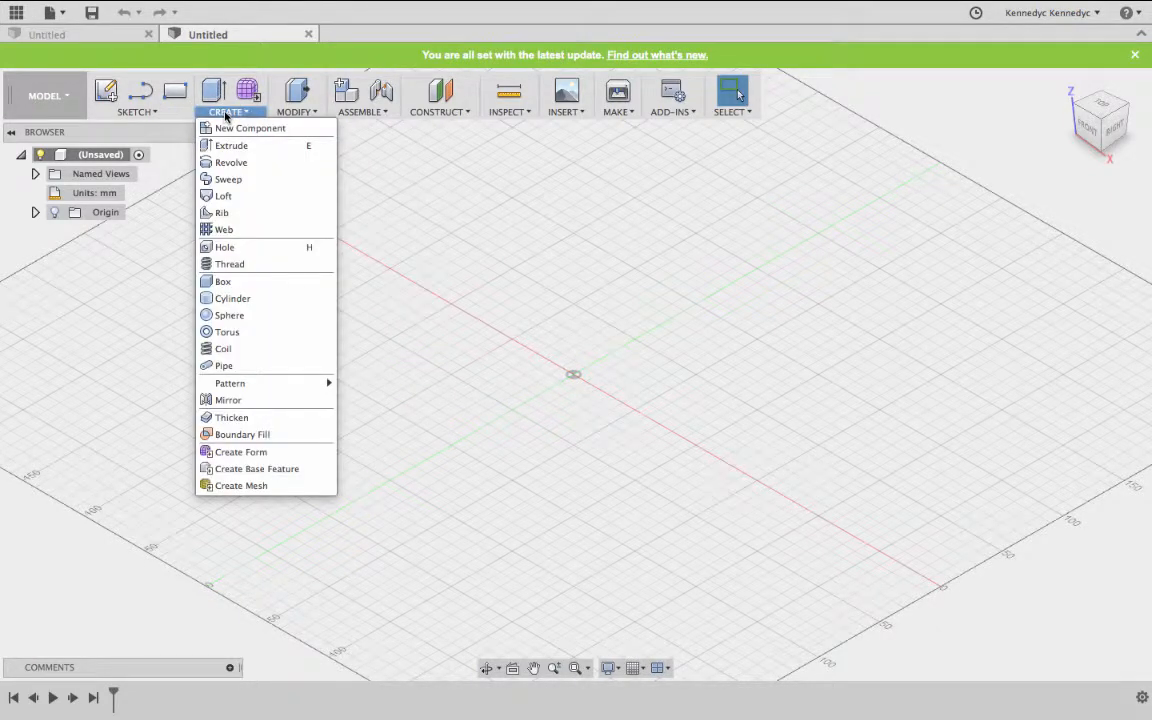
{"action": "left_click", "coordinate": [226, 113]}
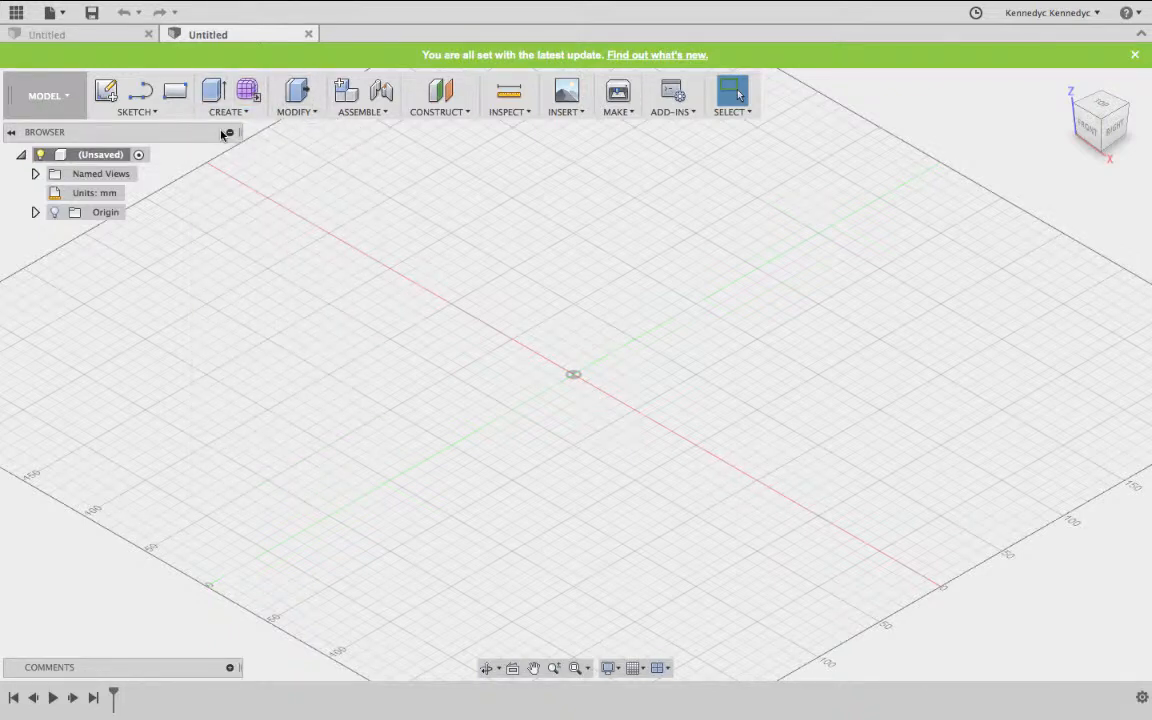
{"action": "left_click", "coordinate": [312, 113]}
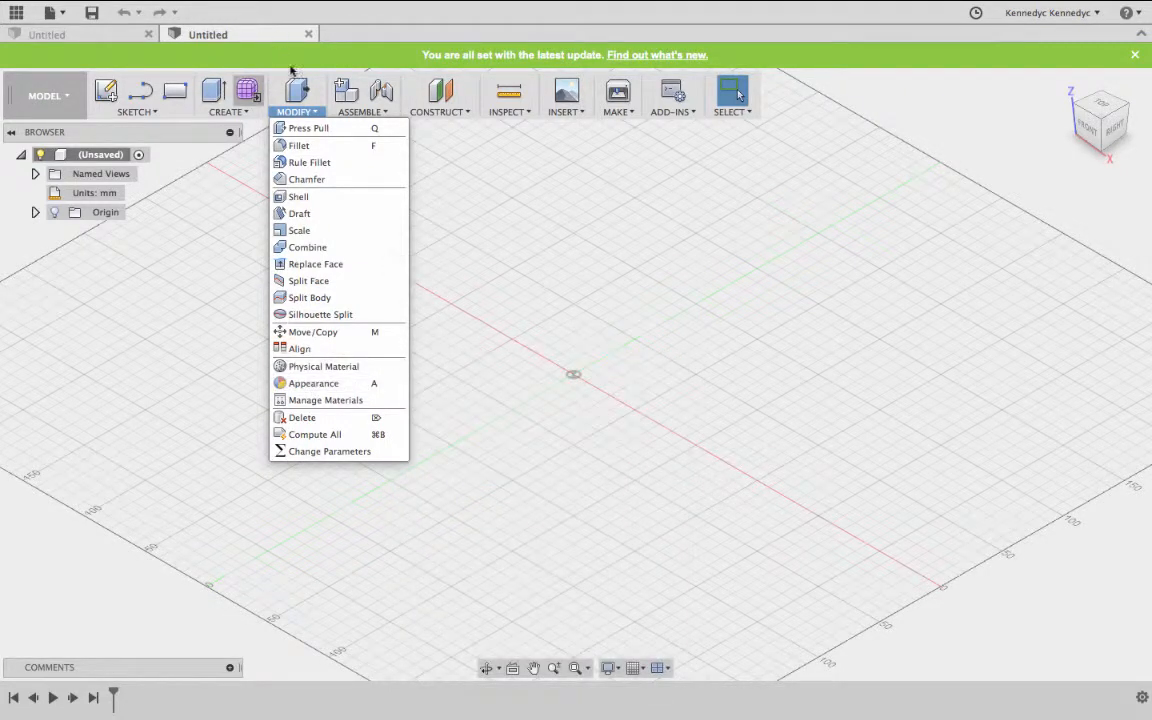
{"action": "left_click", "coordinate": [298, 113]}
{"action": "left_click", "coordinate": [362, 113]}
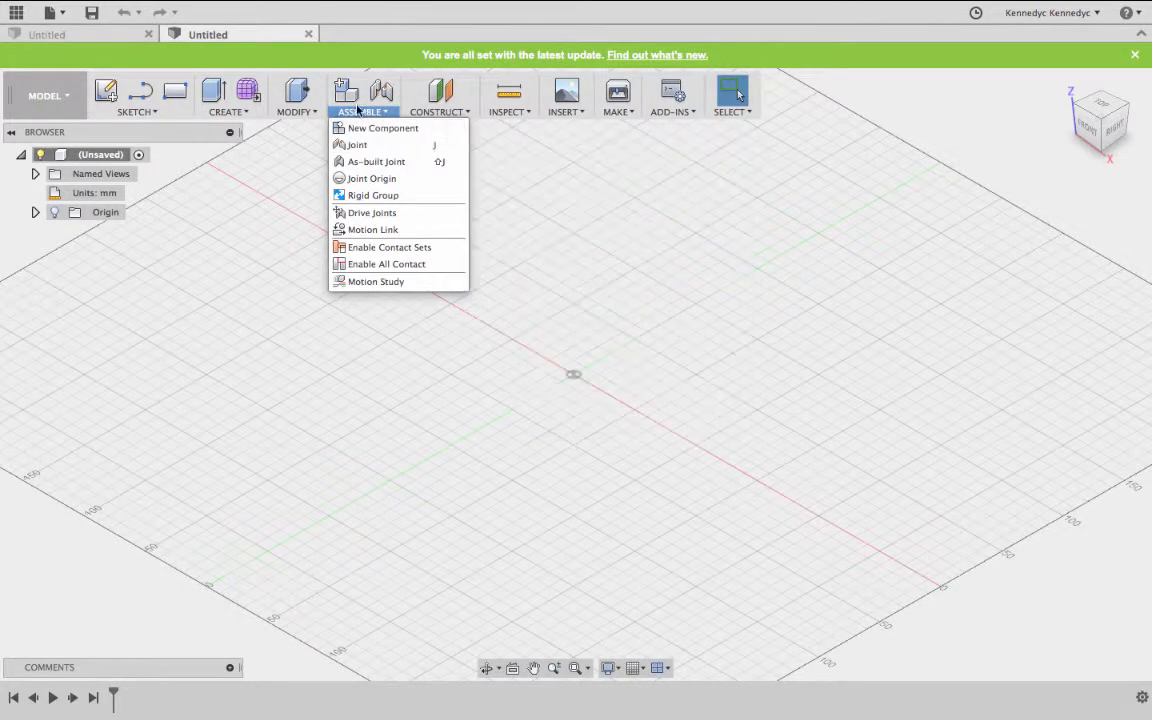
{"action": "left_click", "coordinate": [358, 113]}
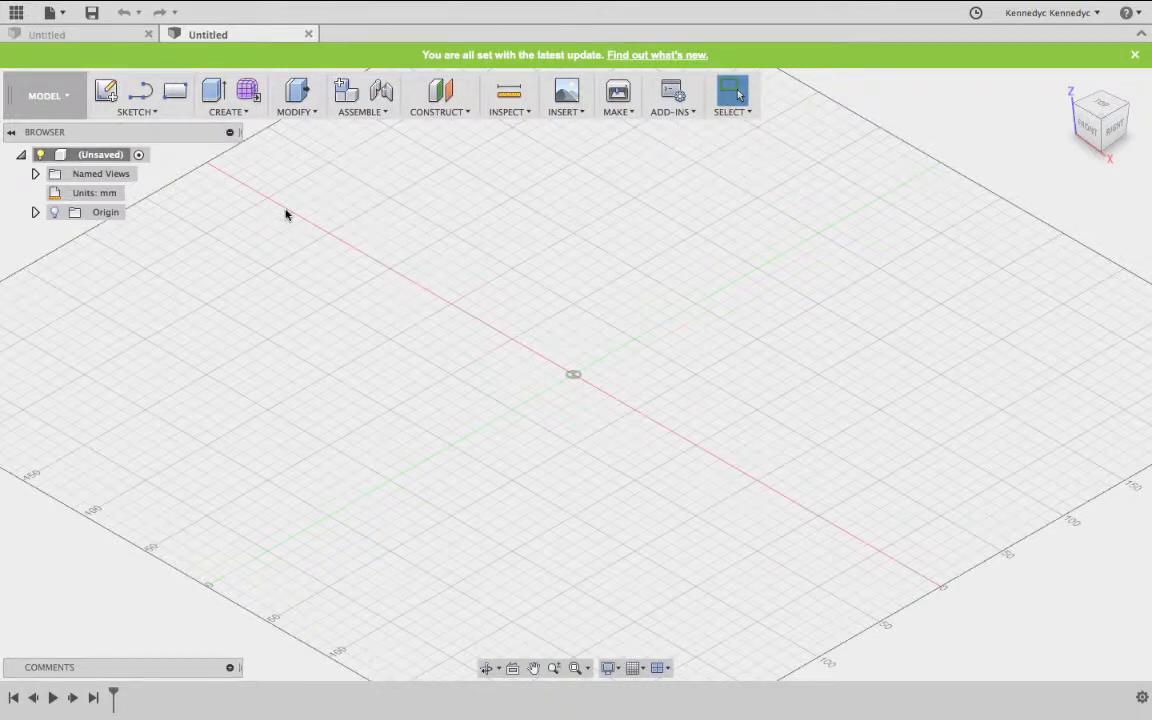
Step: View the empty workspace from the front, right and top, and return to the home view
{"action": "scroll", "coordinate": [285, 215], "scroll_direction": "right", "scroll_amount": 2}
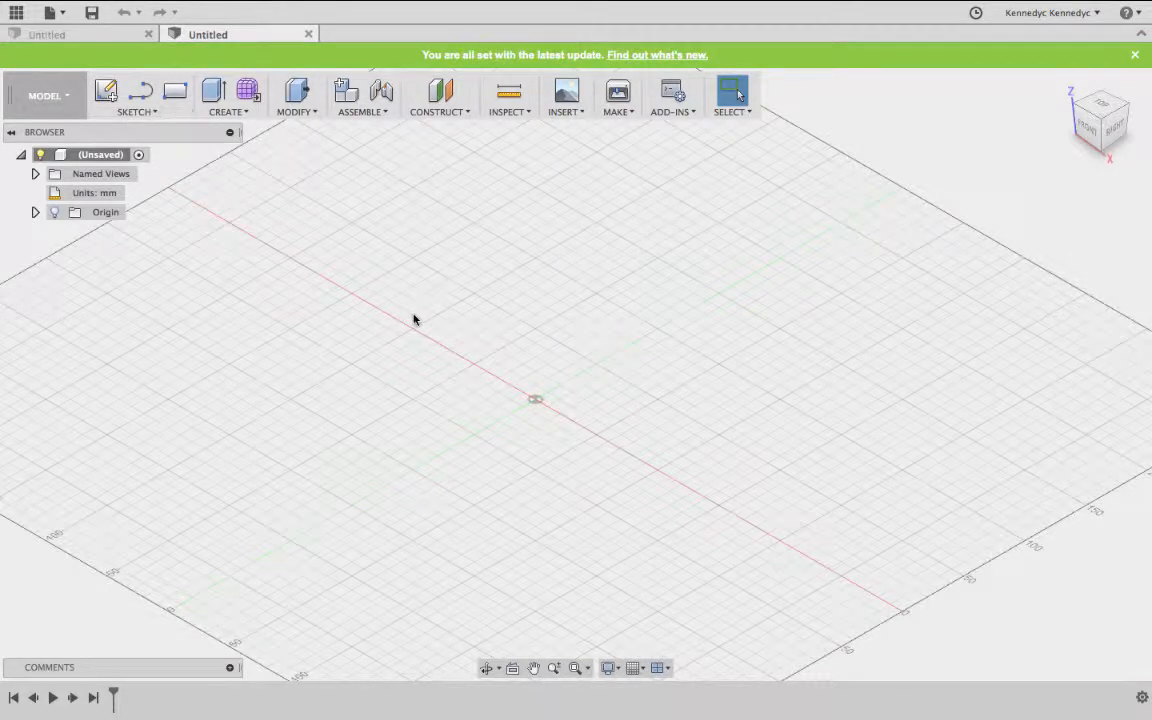
{"action": "scroll", "coordinate": [414, 319], "scroll_direction": "down", "scroll_amount": 8}
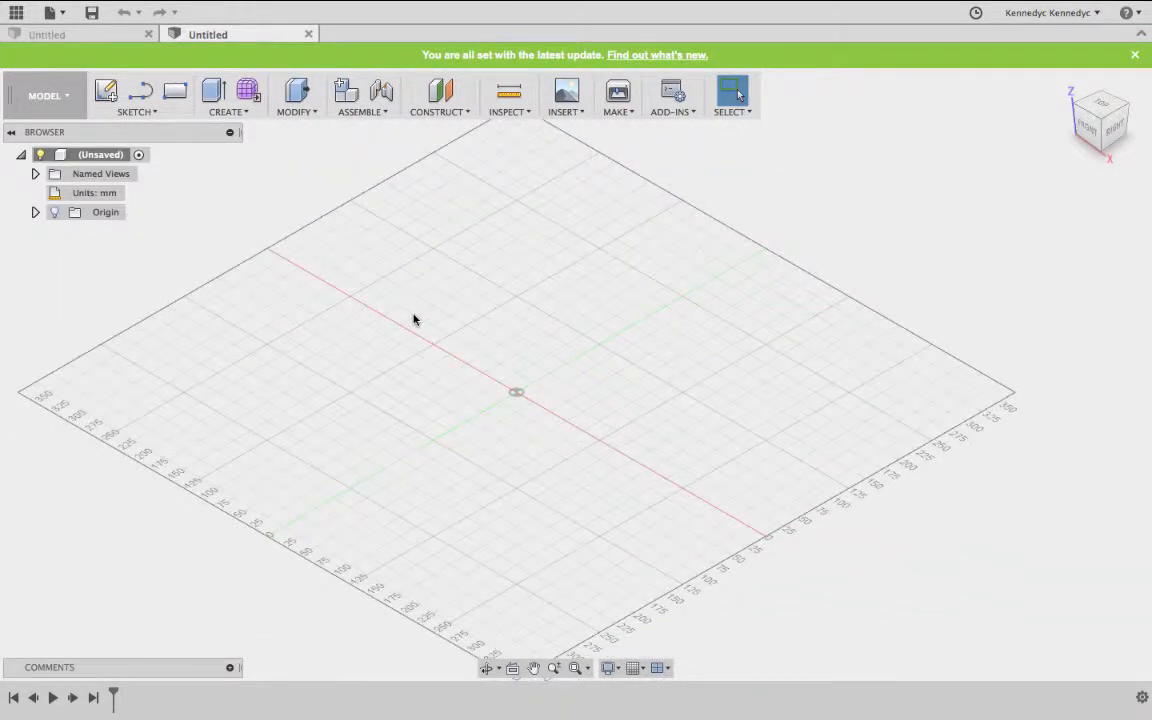
{"action": "scroll", "coordinate": [509, 393], "scroll_direction": "up", "scroll_amount": 6}
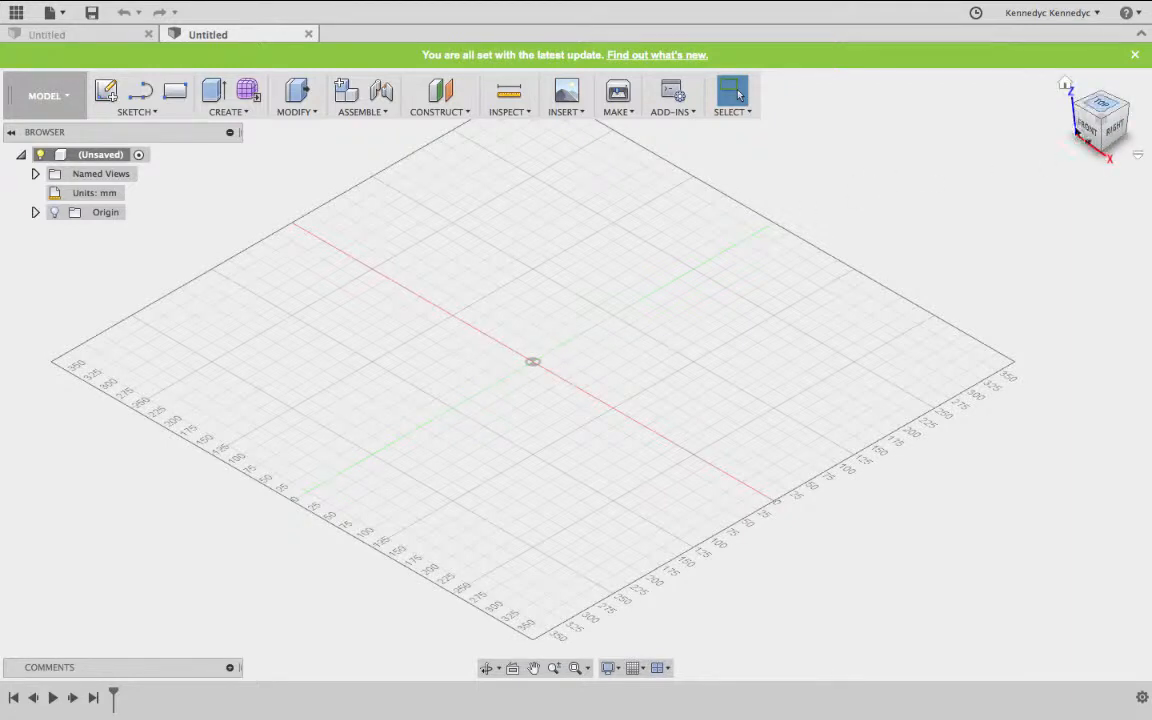
{"action": "left_click", "coordinate": [1086, 128]}
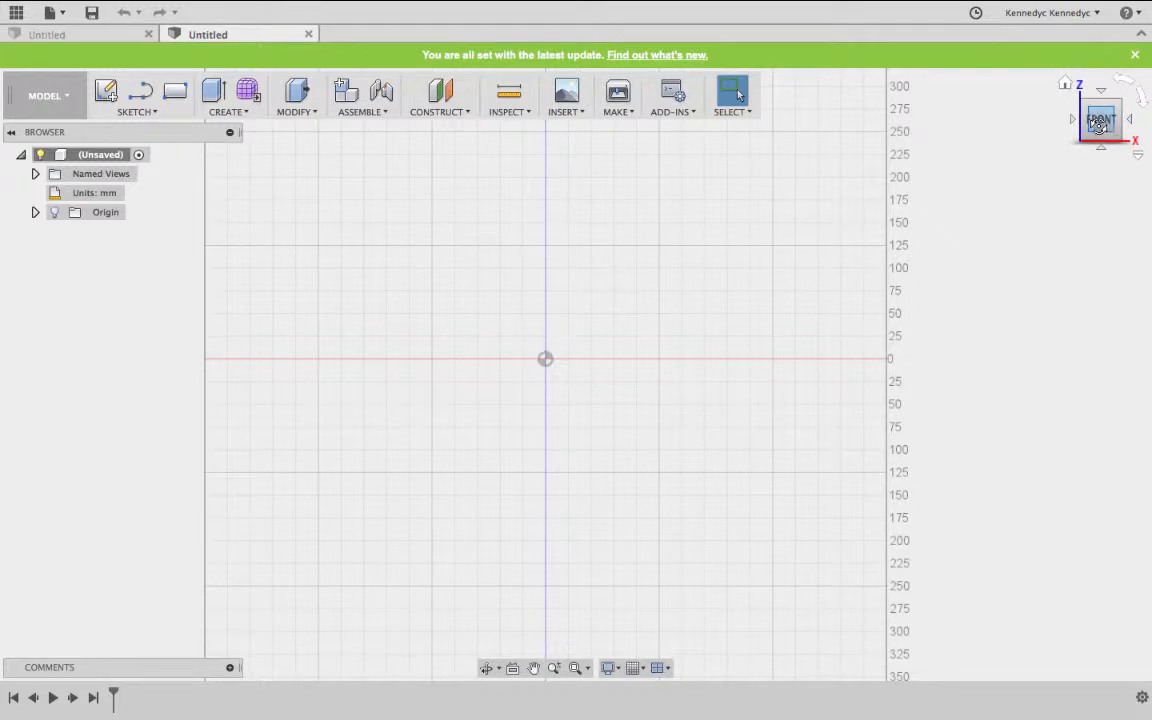
{"action": "left_click_drag", "start_coordinate": [1100, 121], "coordinate": [1070, 105]}
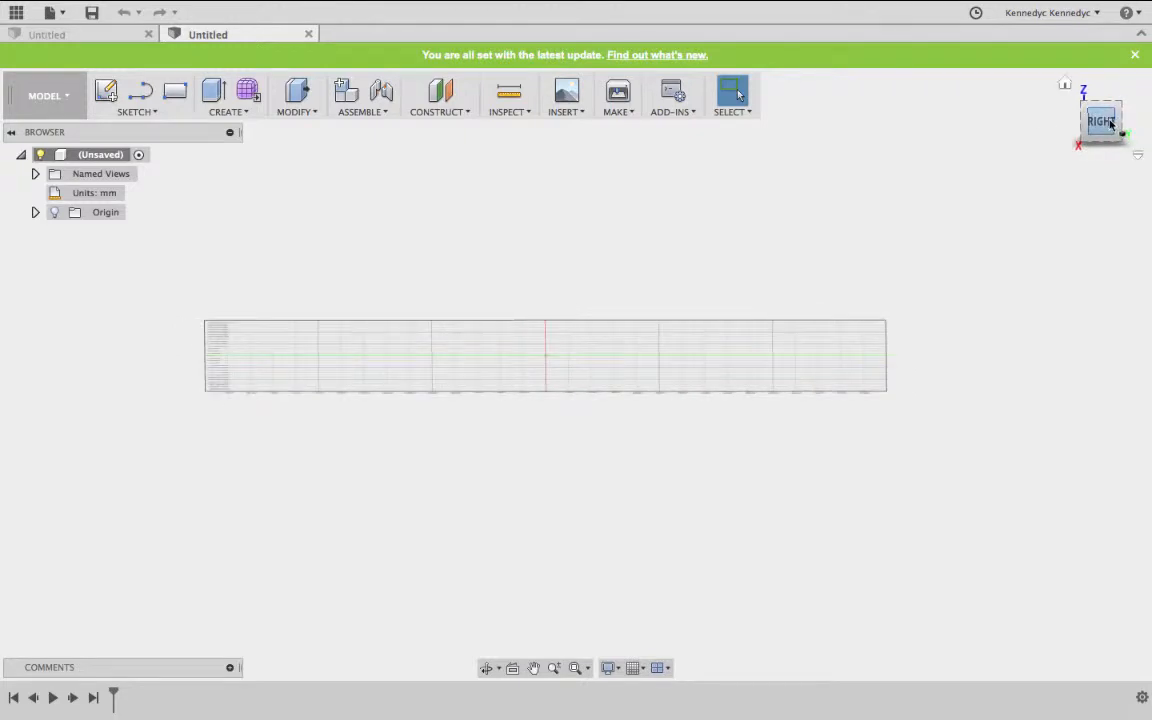
{"action": "left_click", "coordinate": [1109, 123]}
{"action": "left_click", "coordinate": [1101, 106]}
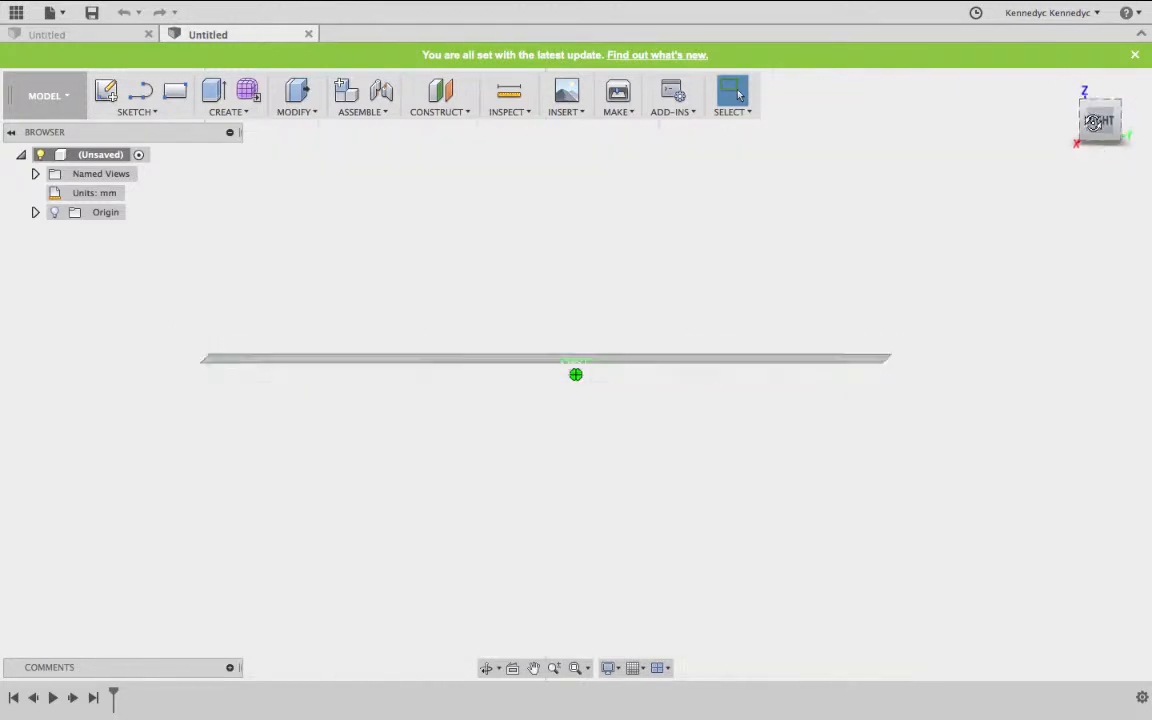
{"action": "left_click", "coordinate": [1101, 105]}
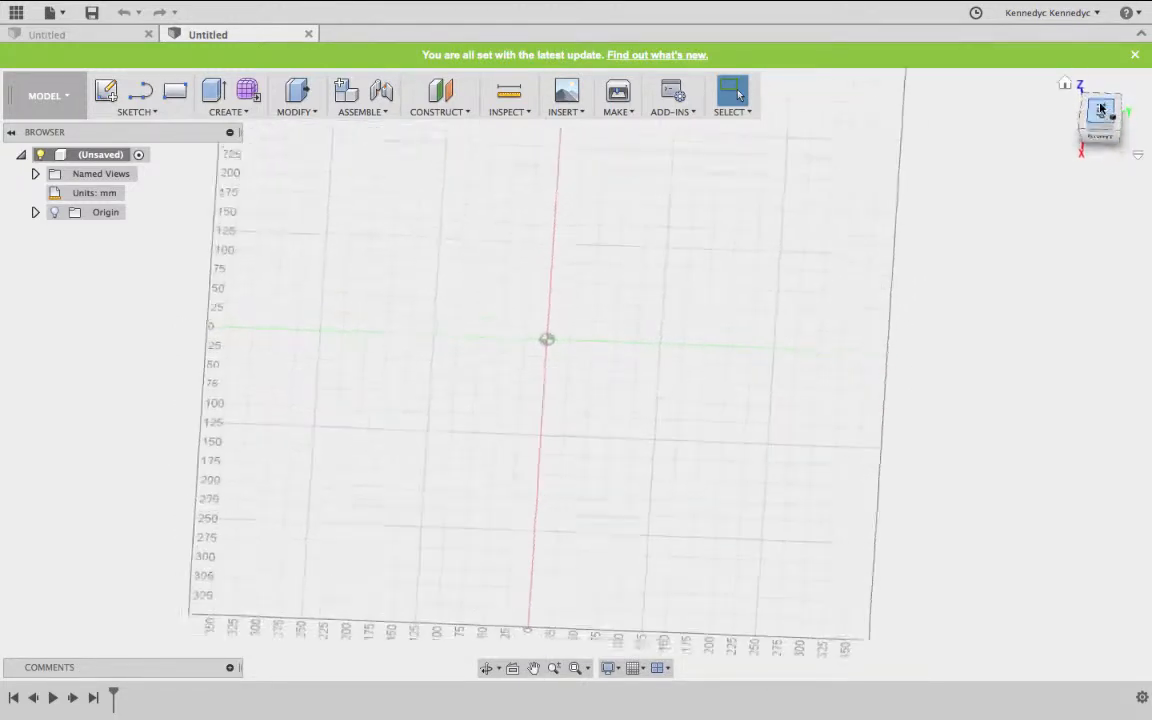
{"action": "left_click", "coordinate": [1066, 87]}
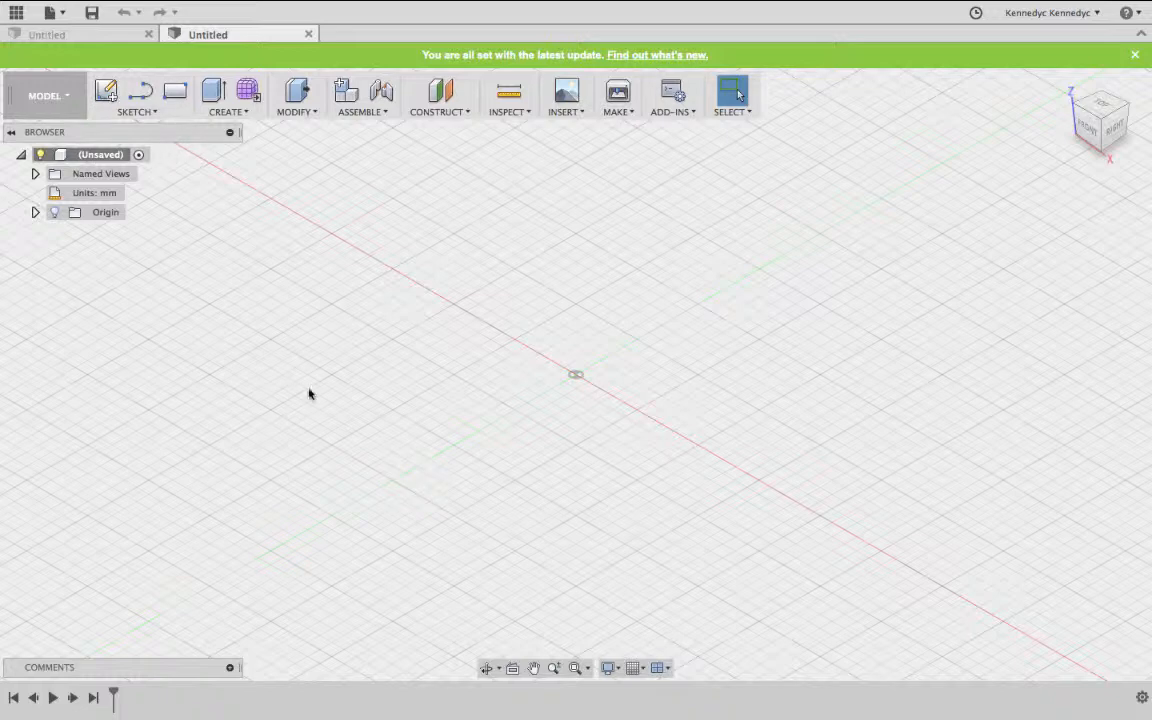
Step: Sketch two center rectangles on the horizontal XY plane, one on each side of the origin, the second about 33 mm high
{"action": "left_click", "coordinate": [142, 112]}
{"action": "mouse_move", "coordinate": [154, 172]}
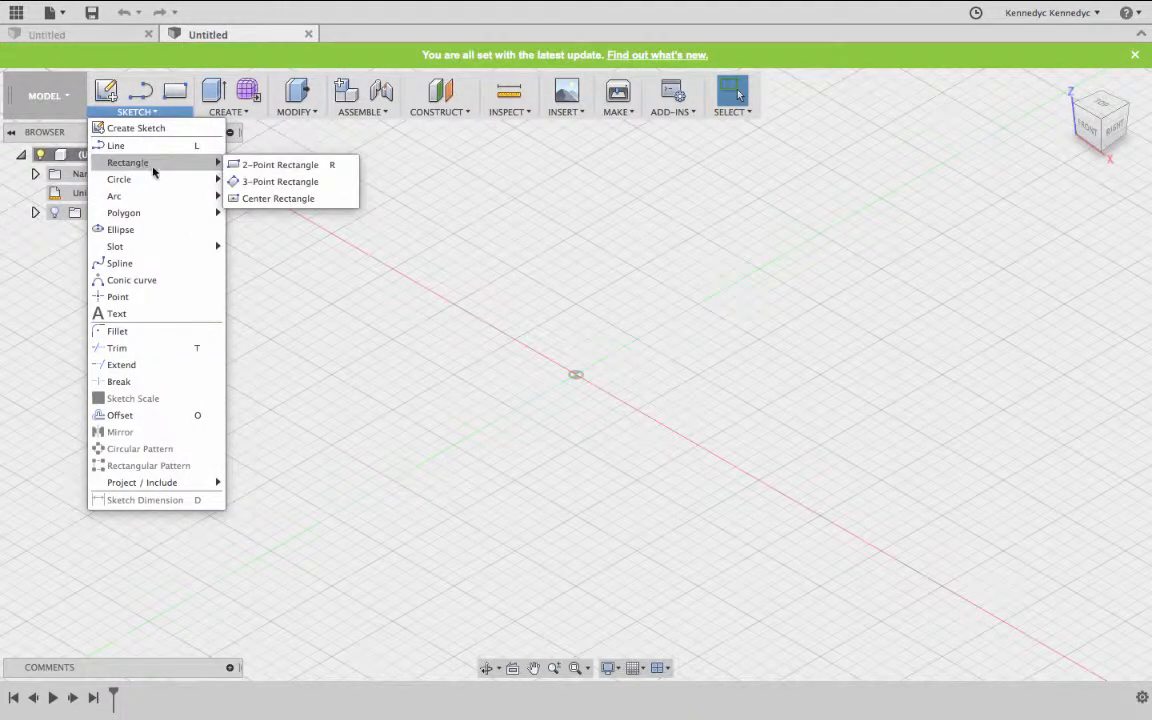
{"action": "left_click", "coordinate": [246, 200]}
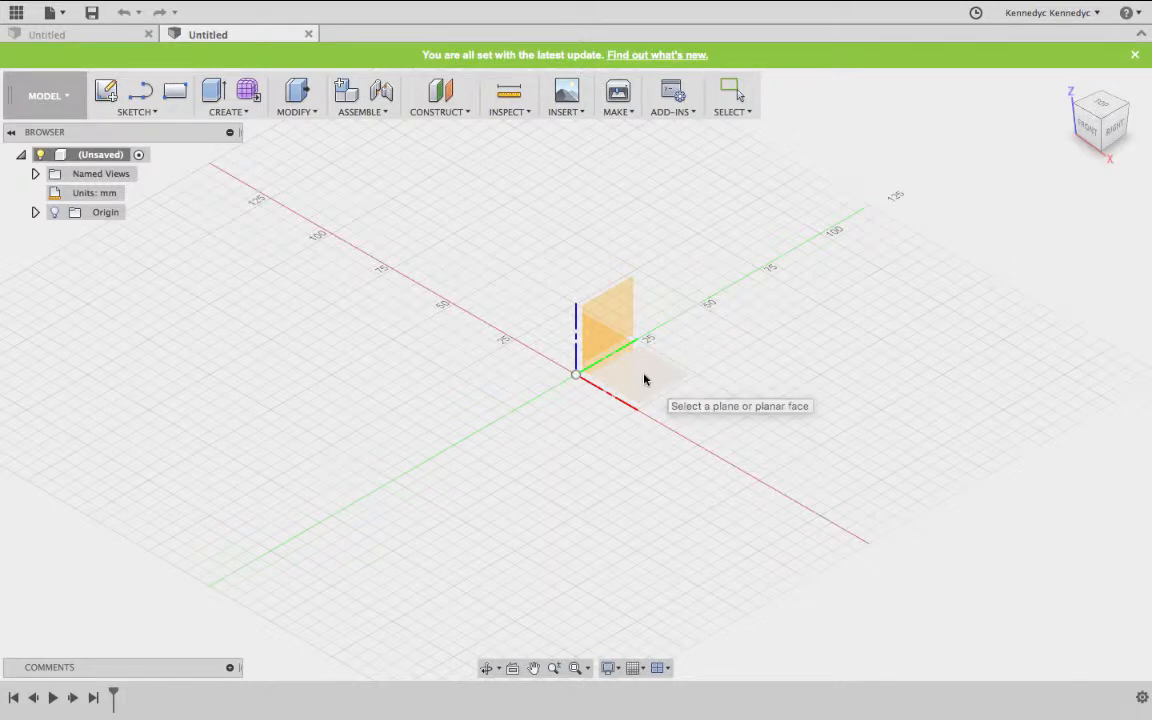
{"action": "left_click", "coordinate": [644, 379]}
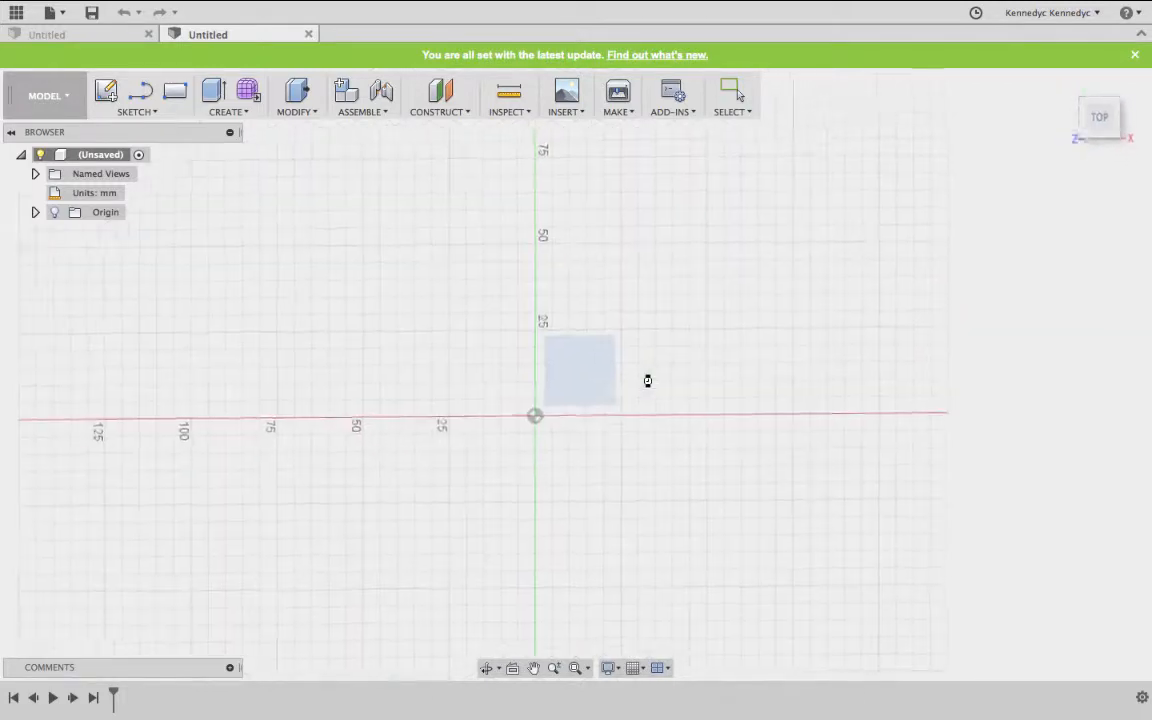
{"action": "left_click", "coordinate": [381, 364]}
{"action": "left_click", "coordinate": [498, 464]}
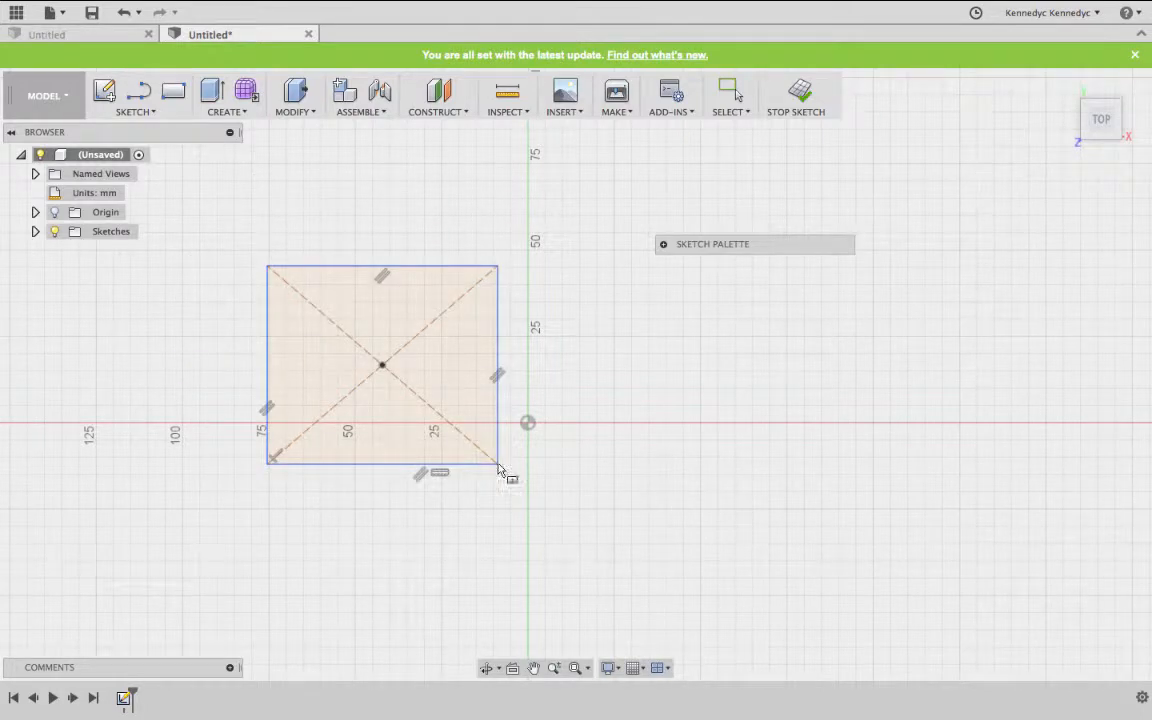
{"action": "left_click", "coordinate": [706, 364]}
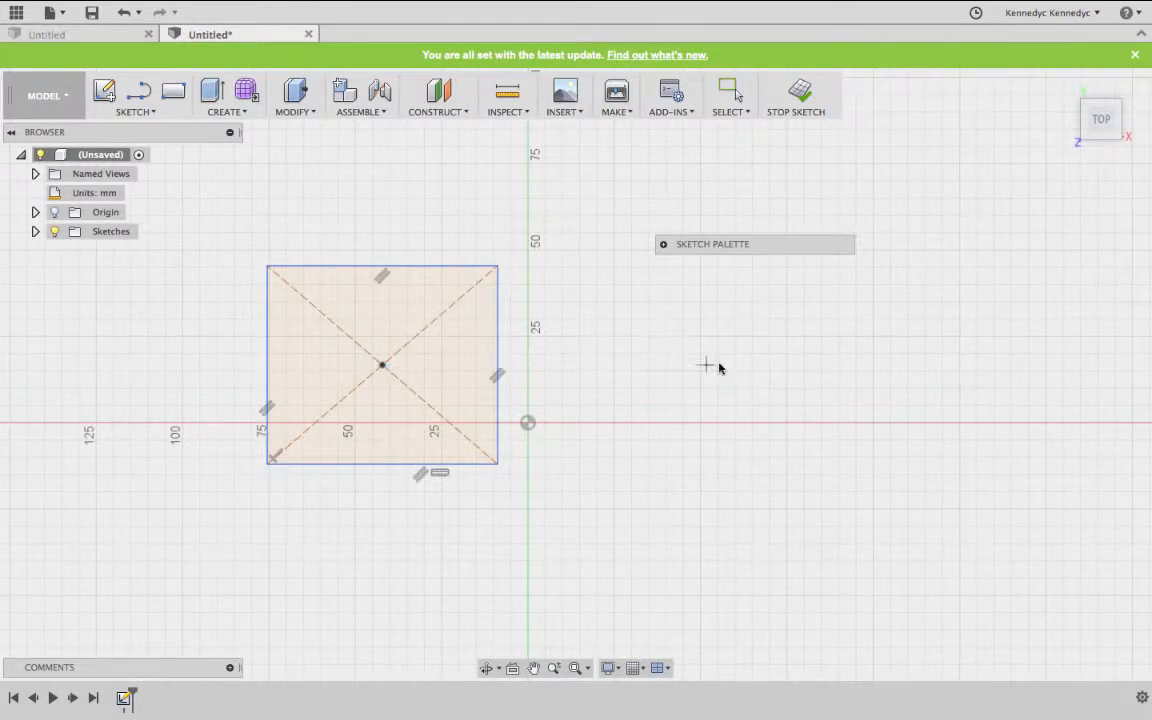
{"action": "left_click", "coordinate": [803, 423]}
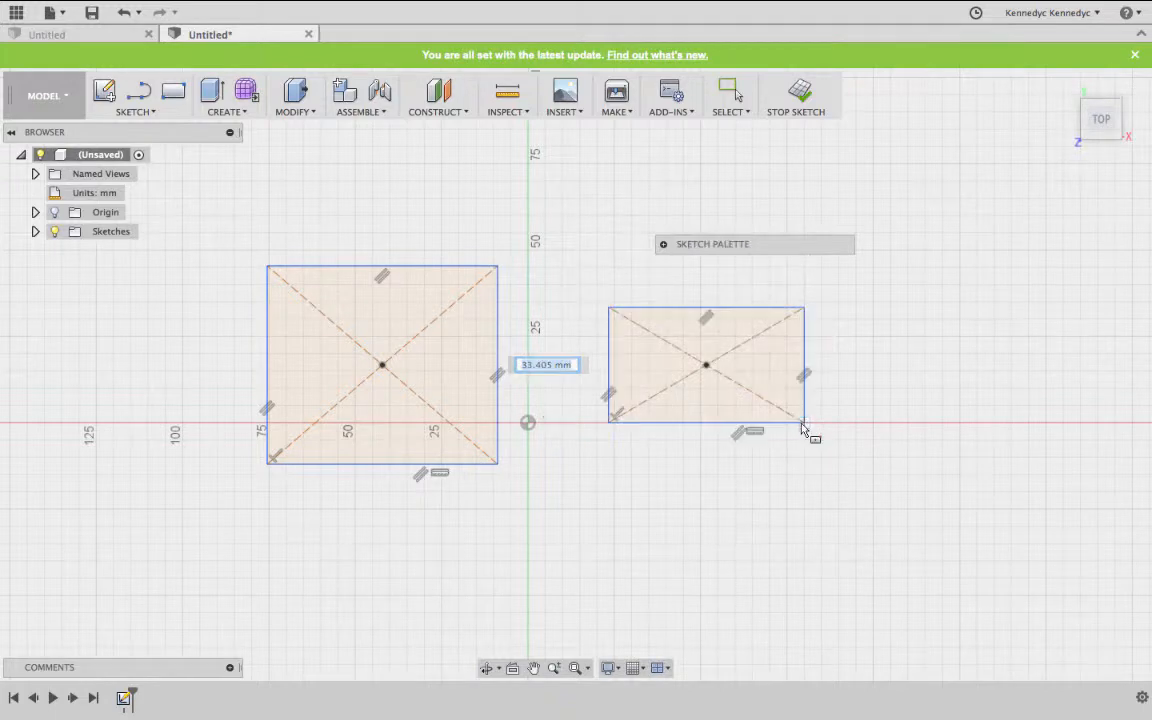
Step: Add a center rectangle 100 mm wide and 10 mm high above the other two, and finish the sketch
{"action": "left_click", "coordinate": [458, 180]}
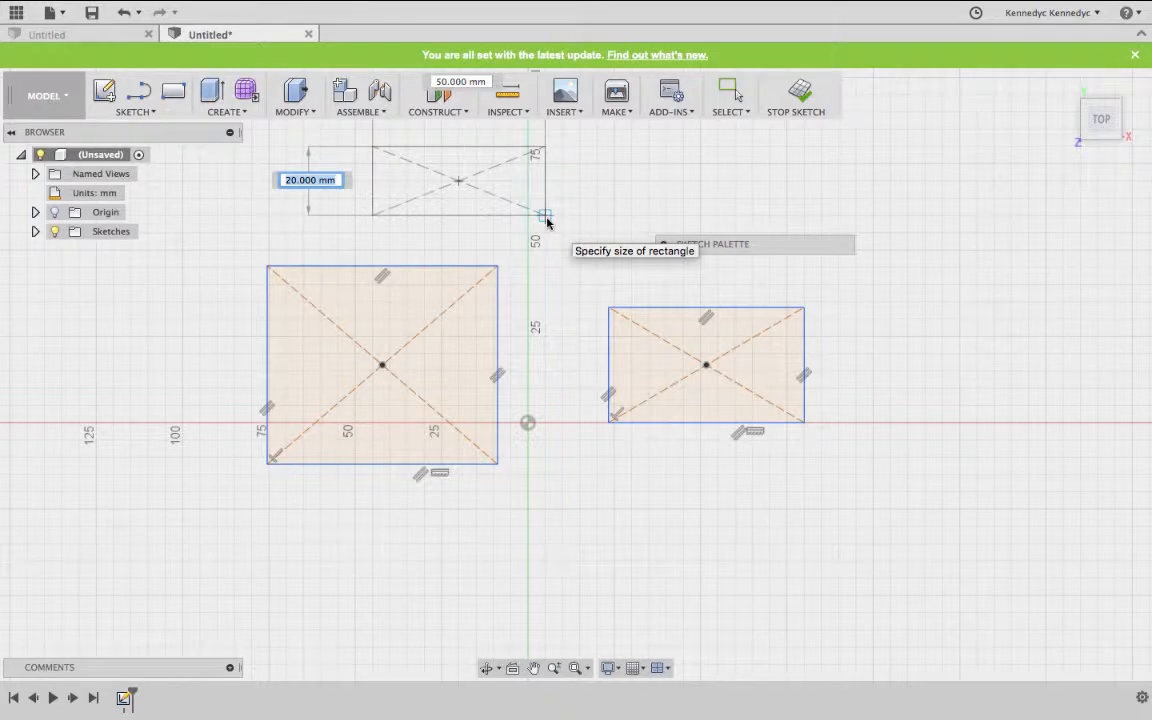
{"action": "type", "text": "10"}
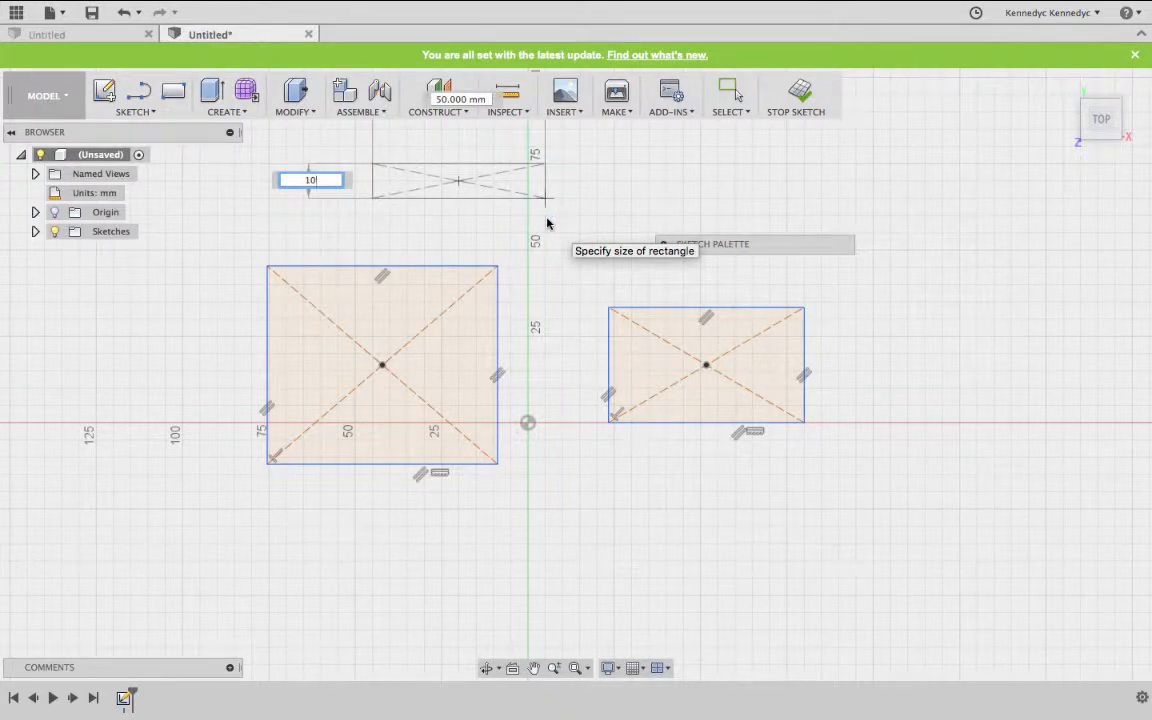
{"action": "key", "text": "Tab"}
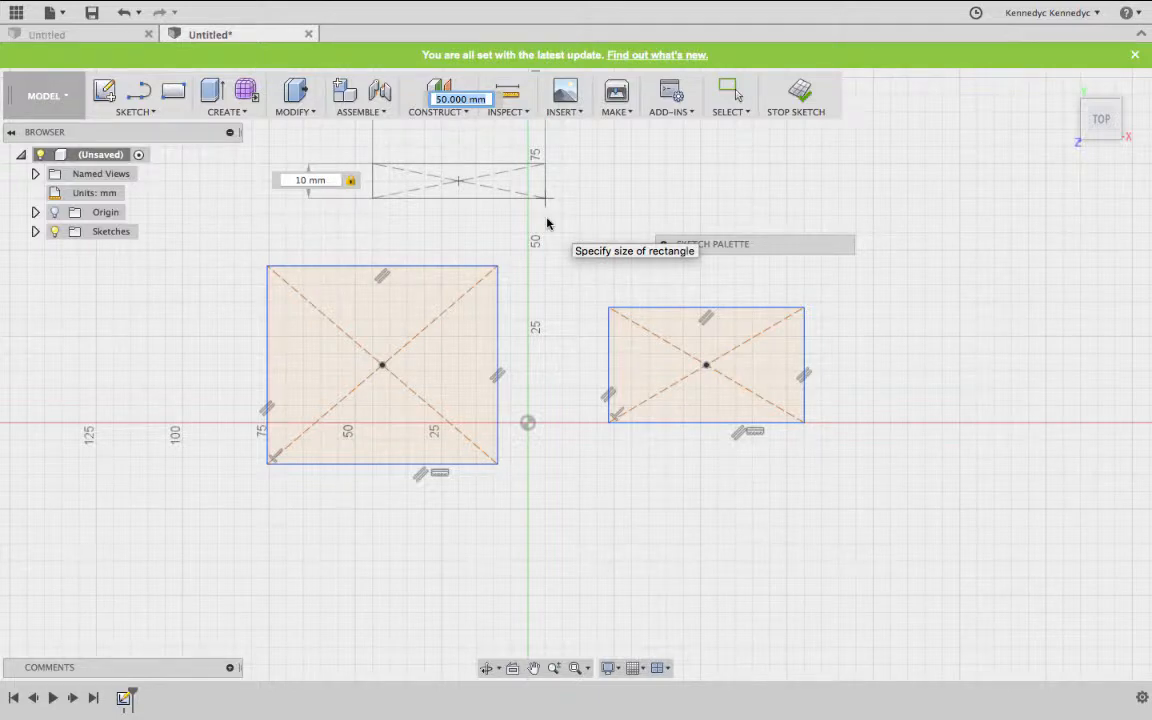
{"action": "type", "text": "100"}
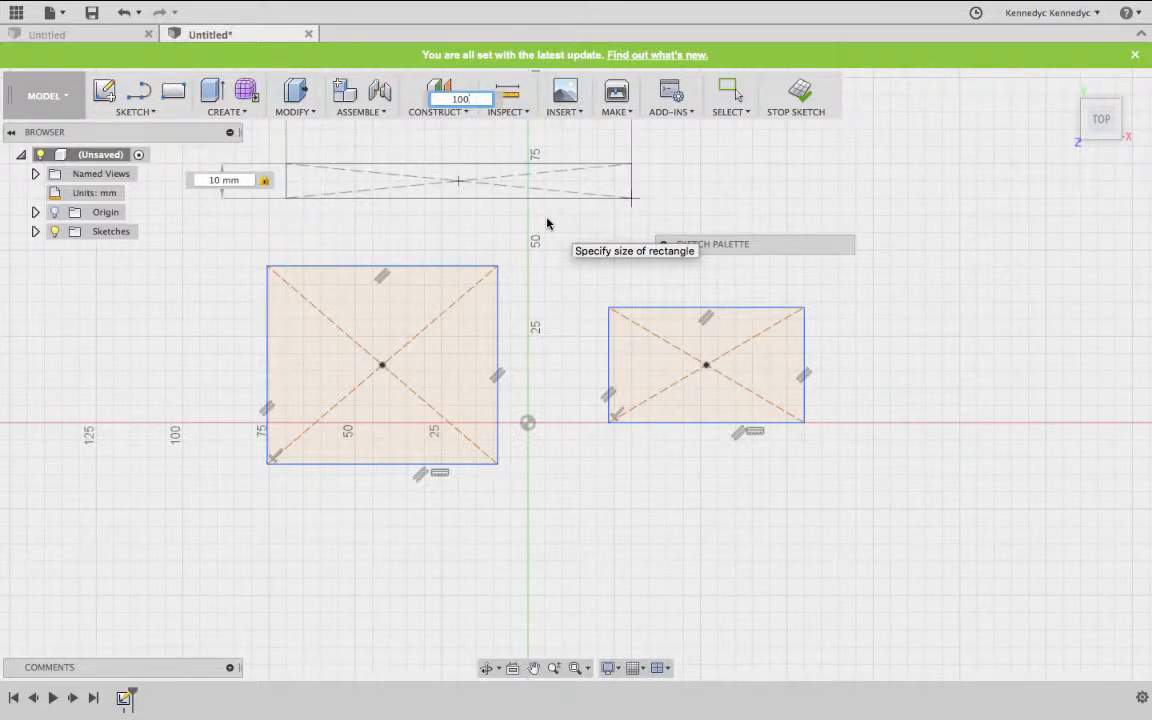
{"action": "key", "text": "Return"}
{"action": "key", "text": "Escape"}
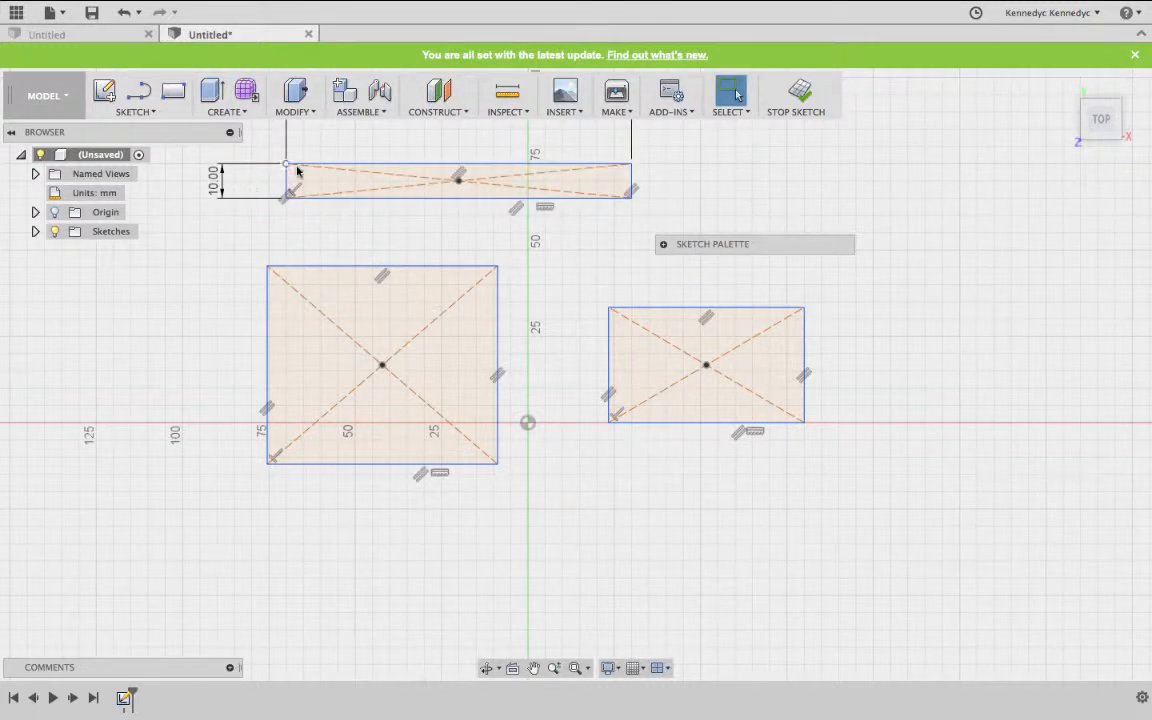
{"action": "scroll", "coordinate": [365, 183], "scroll_direction": "up", "scroll_amount": 1}
{"action": "scroll", "coordinate": [365, 183], "scroll_direction": "down", "scroll_amount": 3}
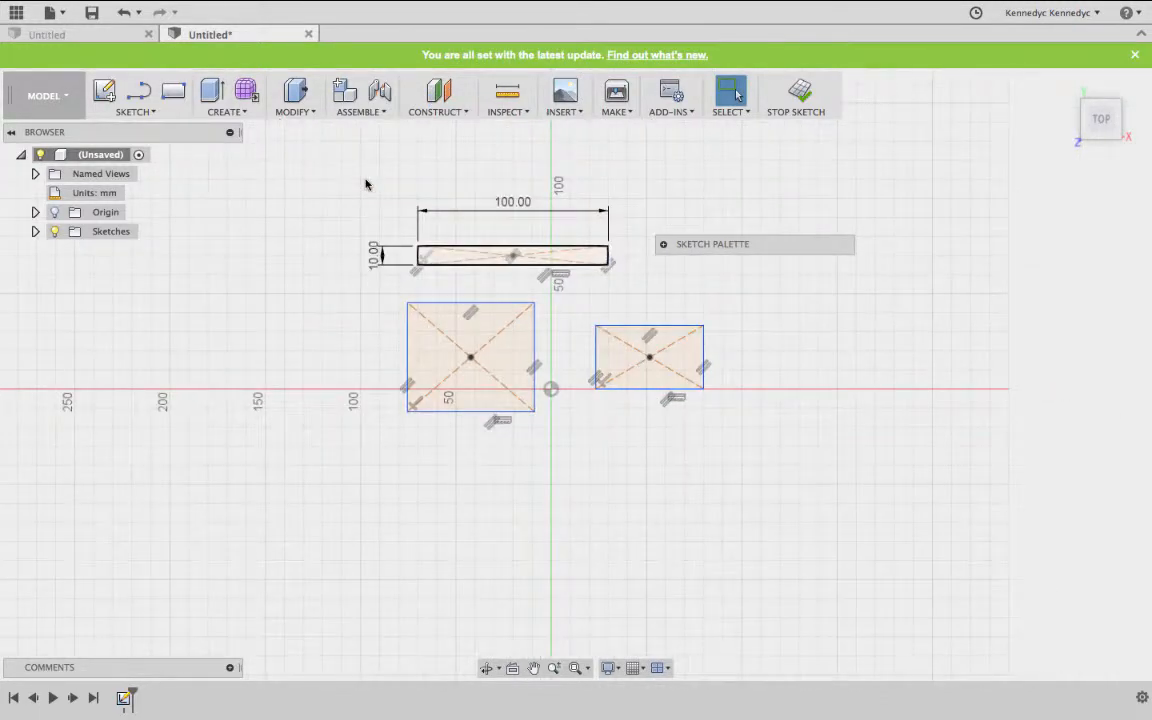
{"action": "left_click", "coordinate": [800, 94]}
Step: Extrude the large rectangle beside the origin upward by about 40 mm as a new body
{"action": "mouse_move", "coordinate": [1108, 118]}
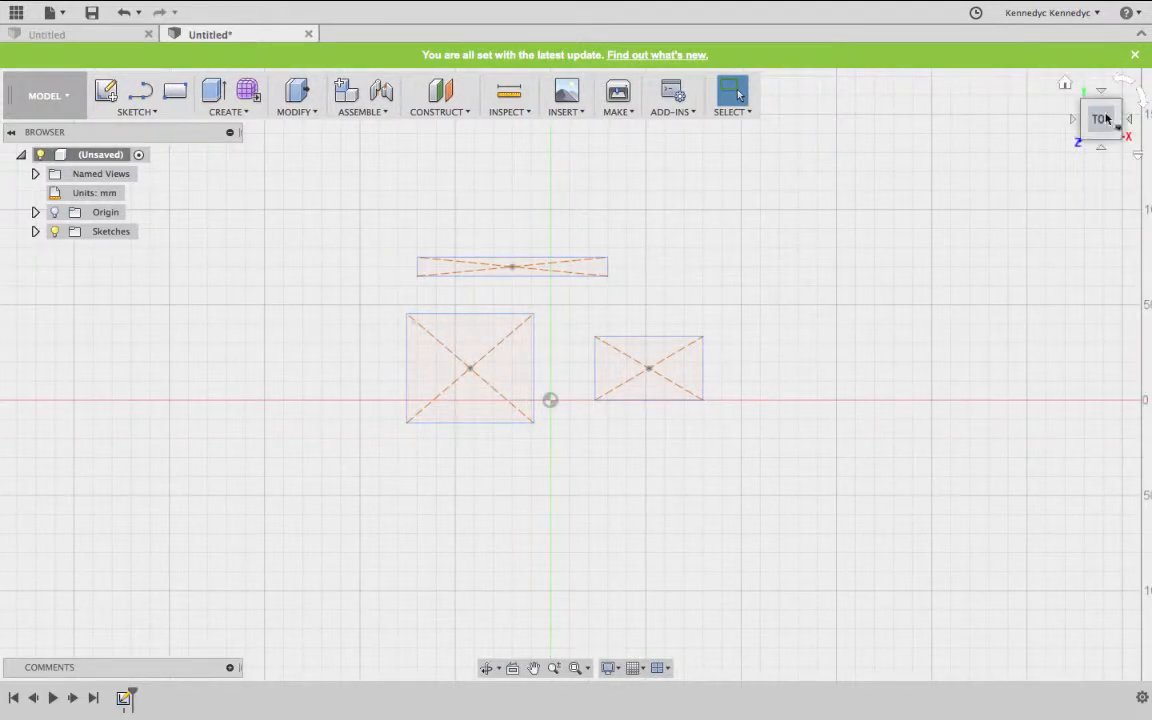
{"action": "left_click", "coordinate": [1065, 87]}
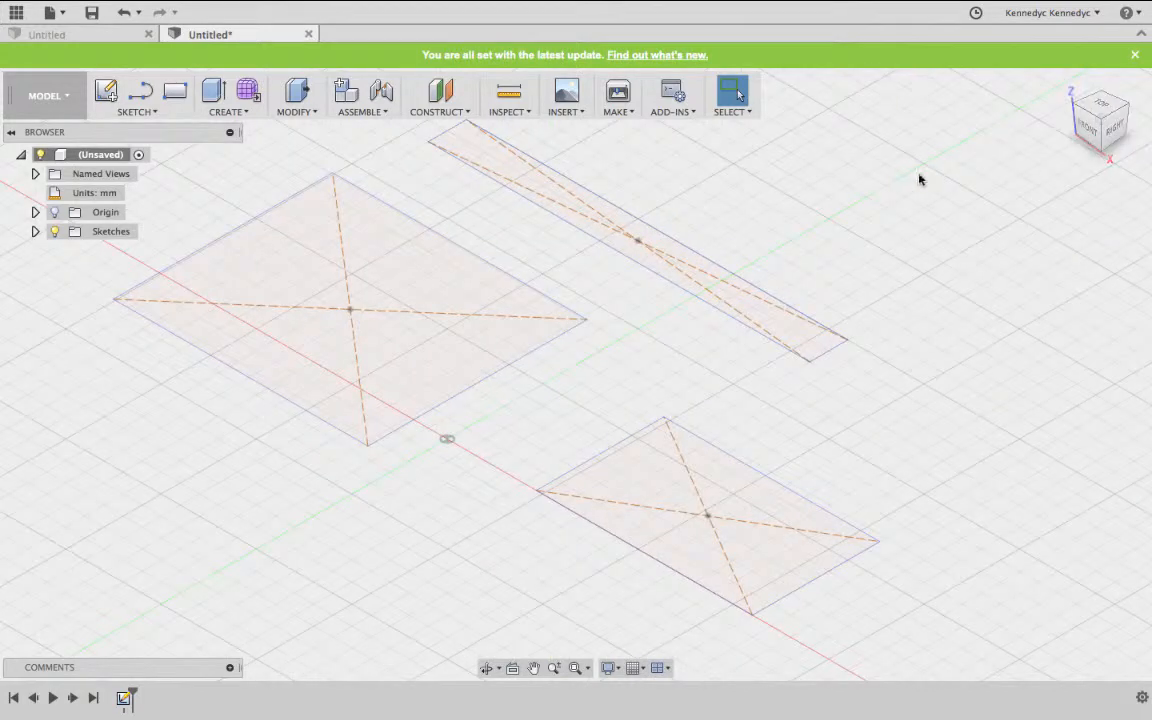
{"action": "scroll", "coordinate": [912, 205], "scroll_direction": "down", "scroll_amount": 5}
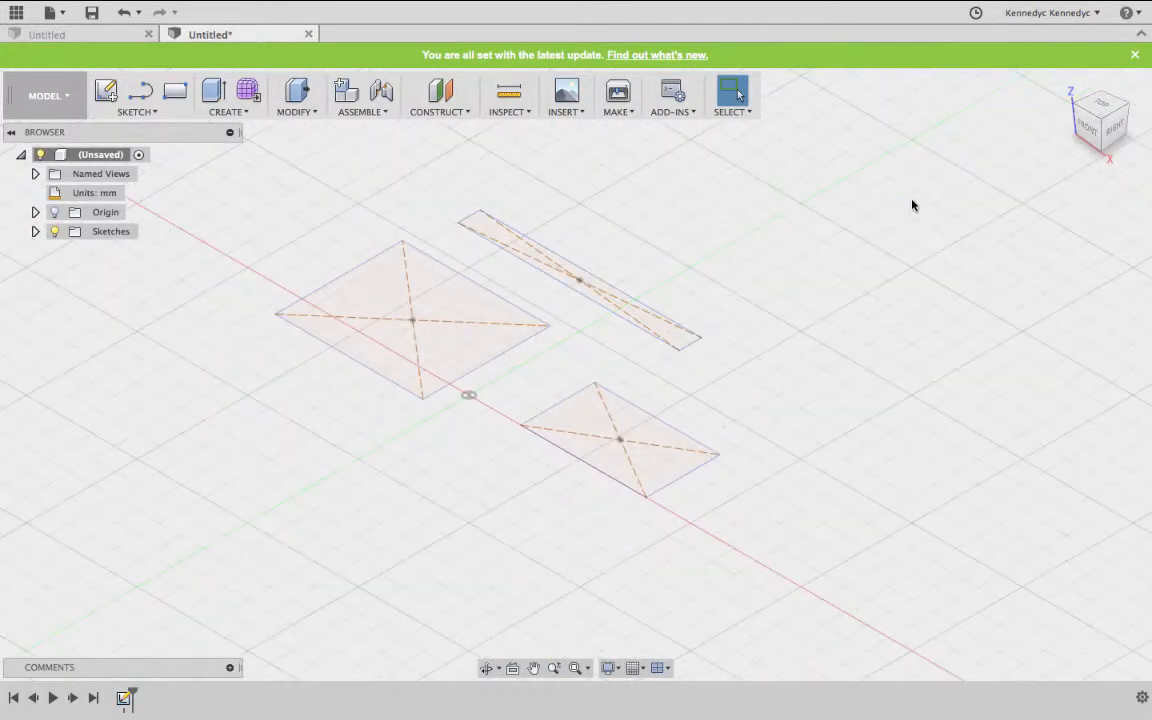
{"action": "left_click", "coordinate": [241, 112]}
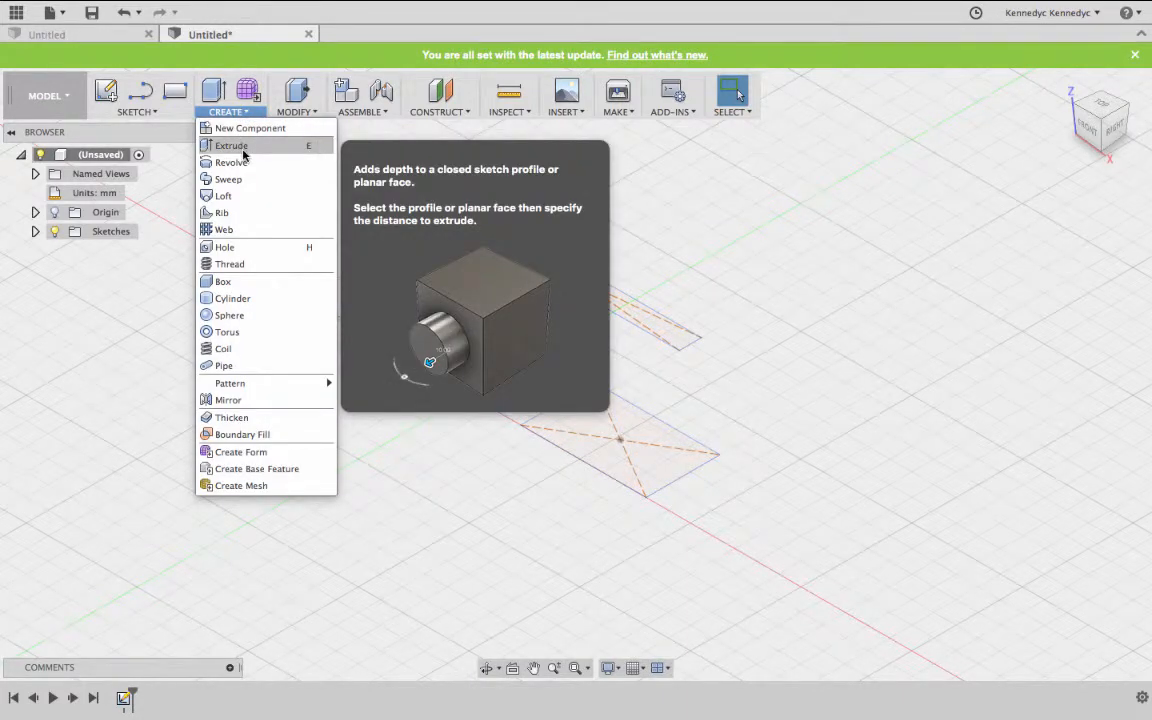
{"action": "left_click", "coordinate": [243, 154]}
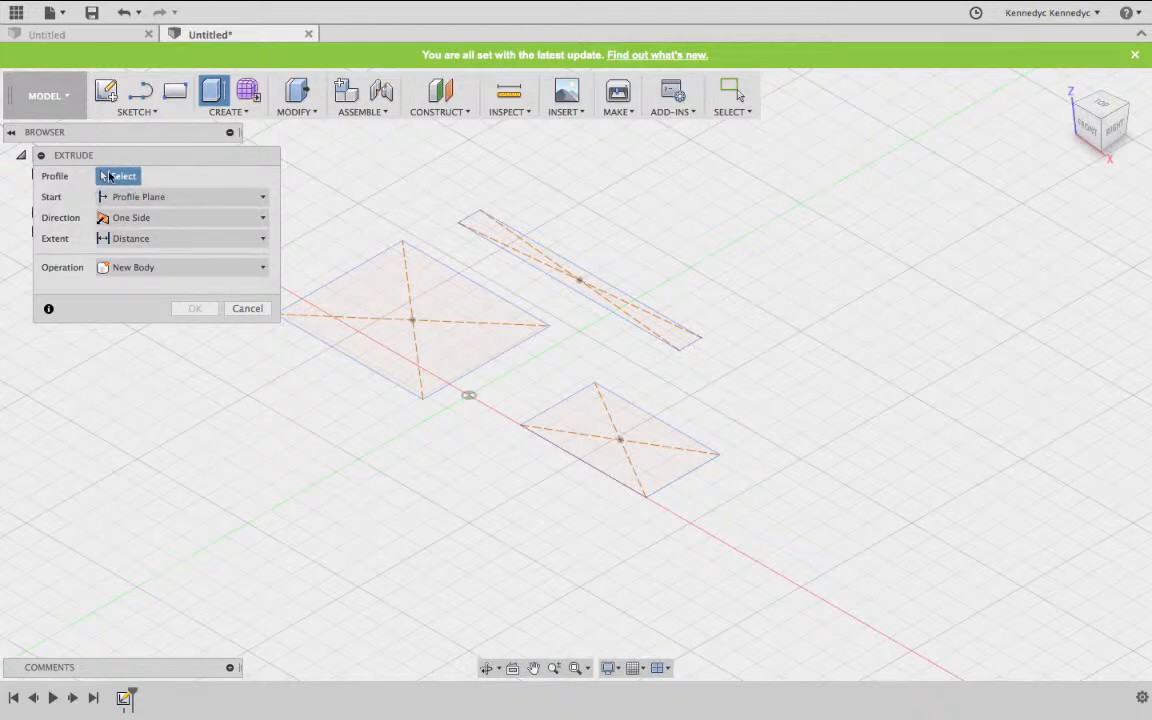
{"action": "left_click", "coordinate": [367, 266]}
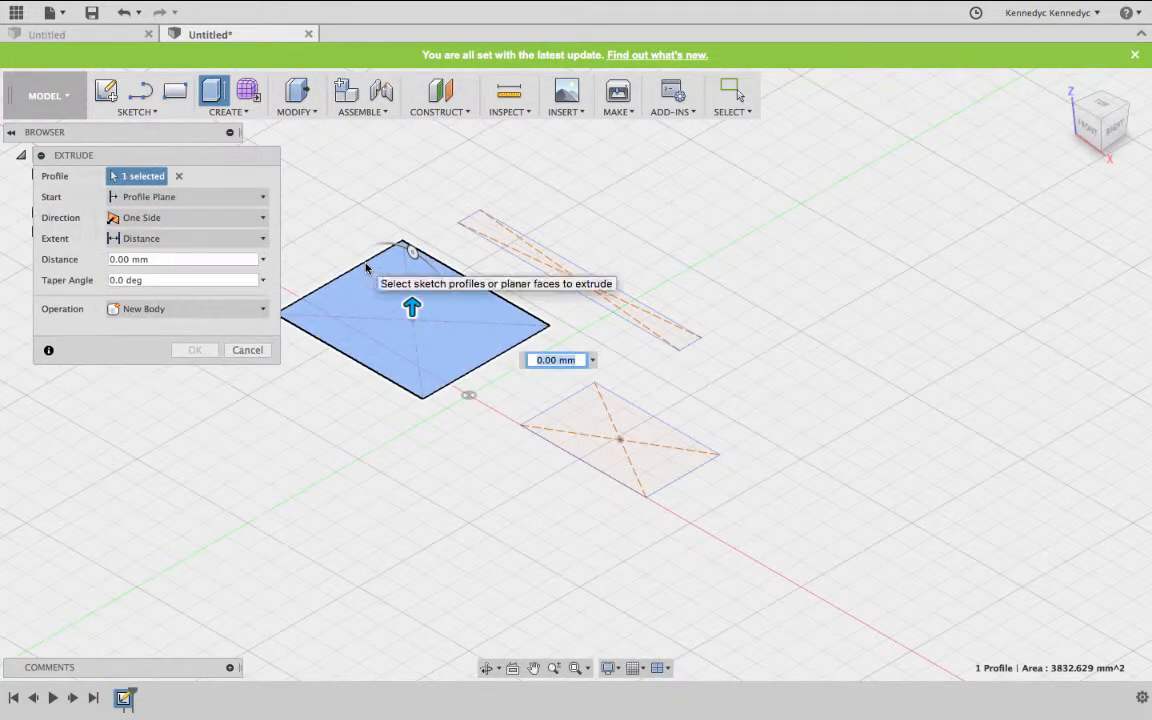
{"action": "left_click", "coordinate": [519, 260]}
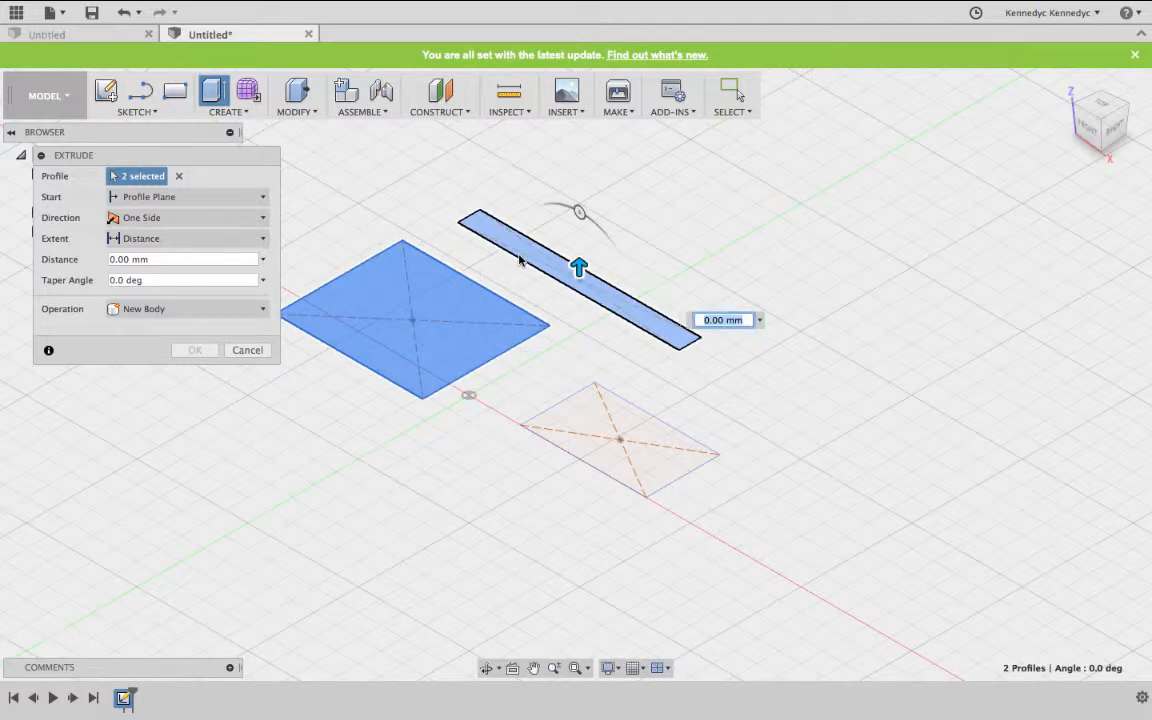
{"action": "left_click", "coordinate": [520, 259]}
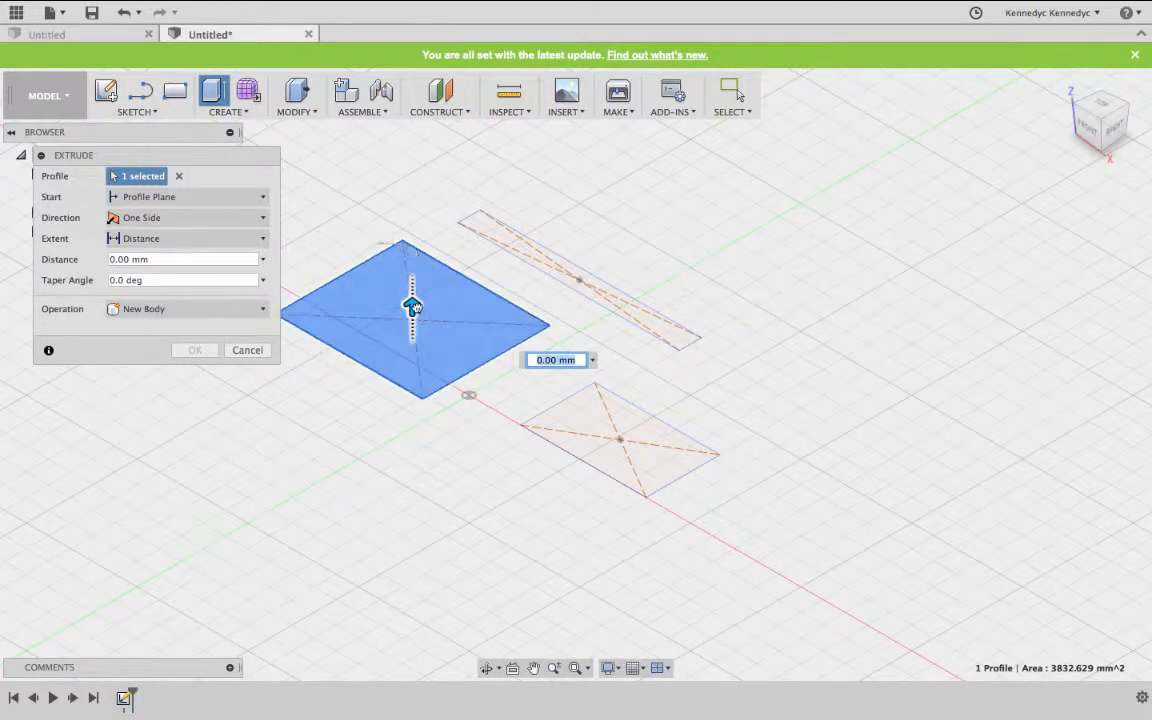
{"action": "left_click_drag", "start_coordinate": [412, 306], "coordinate": [411, 200]}
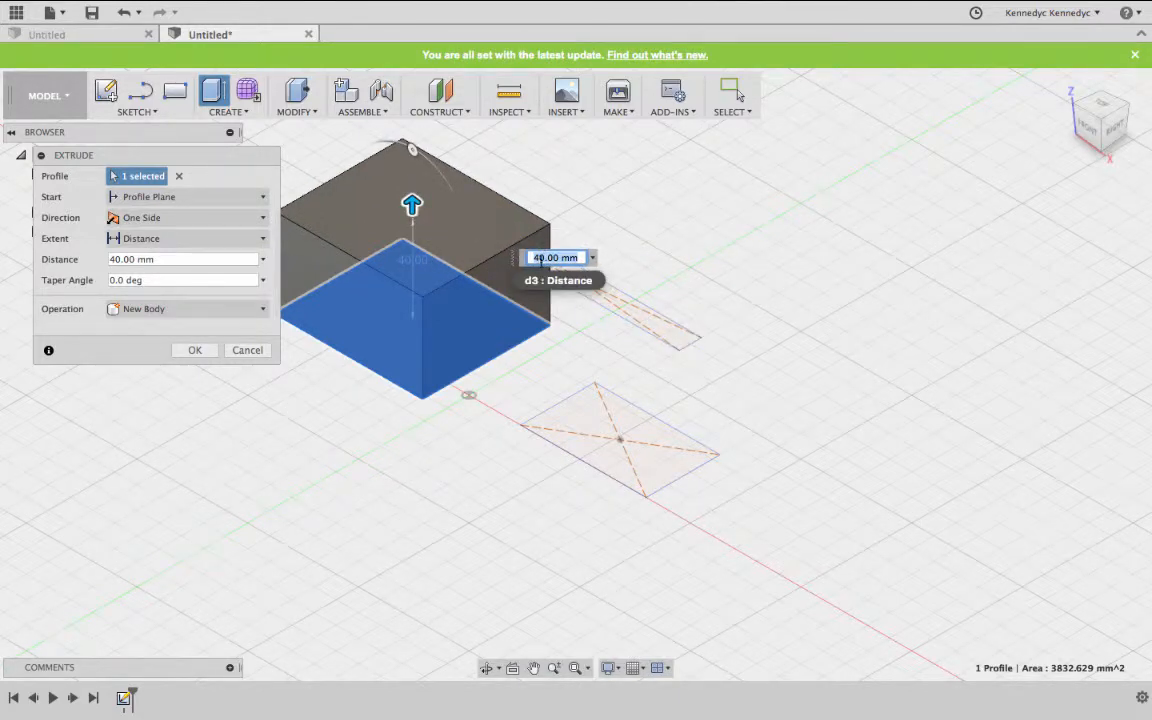
Step: Set the large rectangle's extrusion distance to 30 mm and finish the extrusion
{"action": "left_click", "coordinate": [164, 259]}
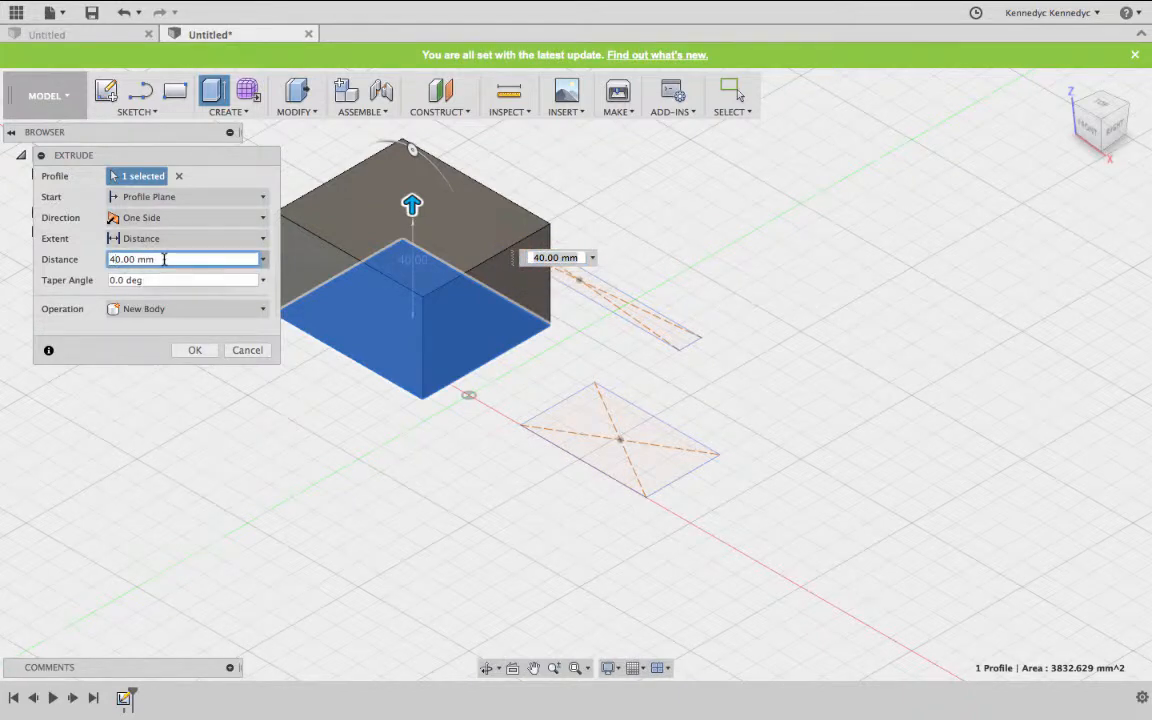
{"action": "key", "text": "BackSpace"}
{"action": "type", "text": "3"}
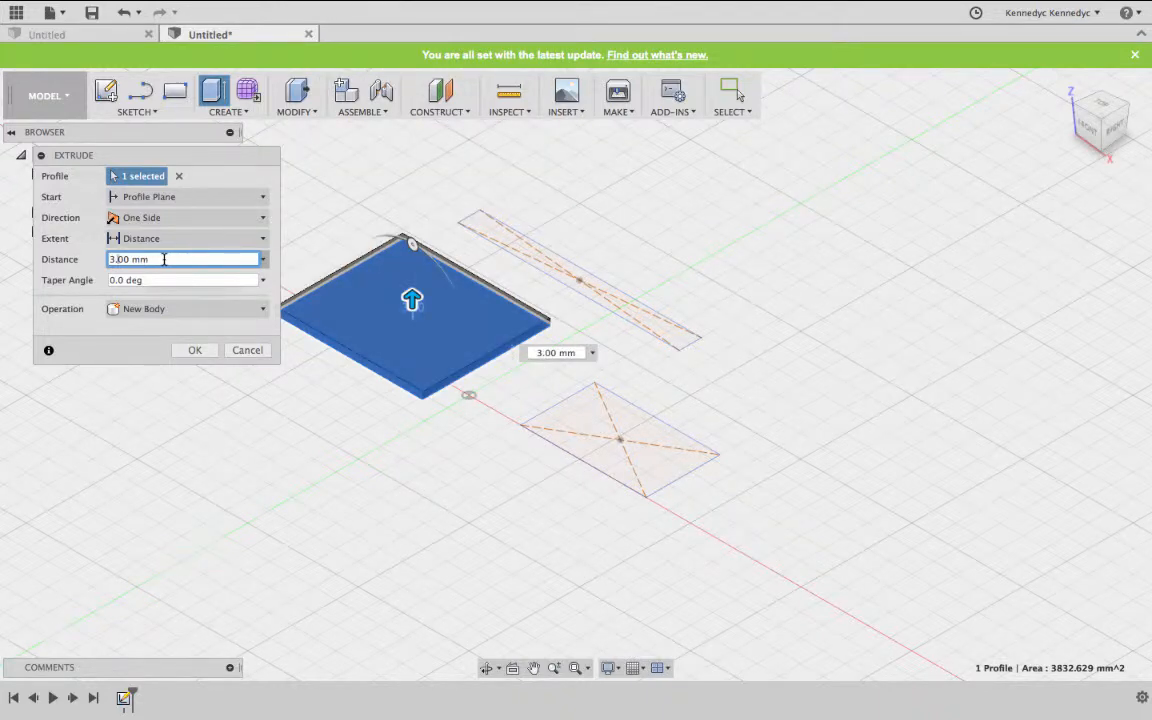
{"action": "type", "text": "5"}
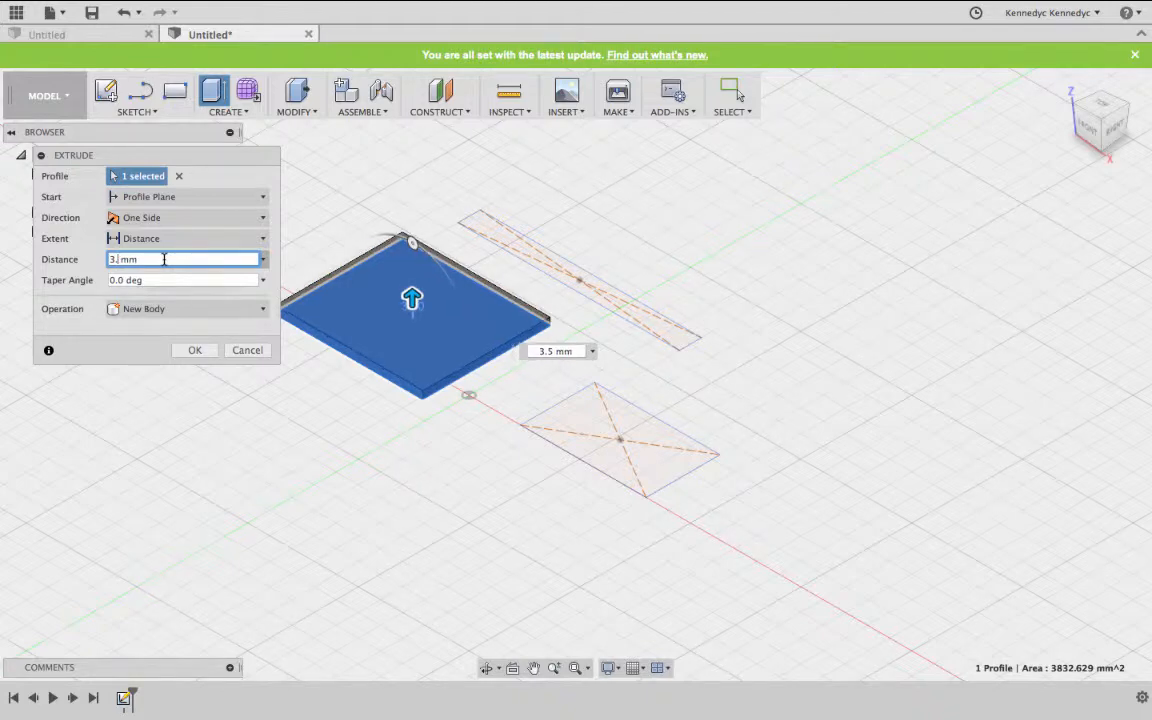
{"action": "key", "text": "BackSpace"}
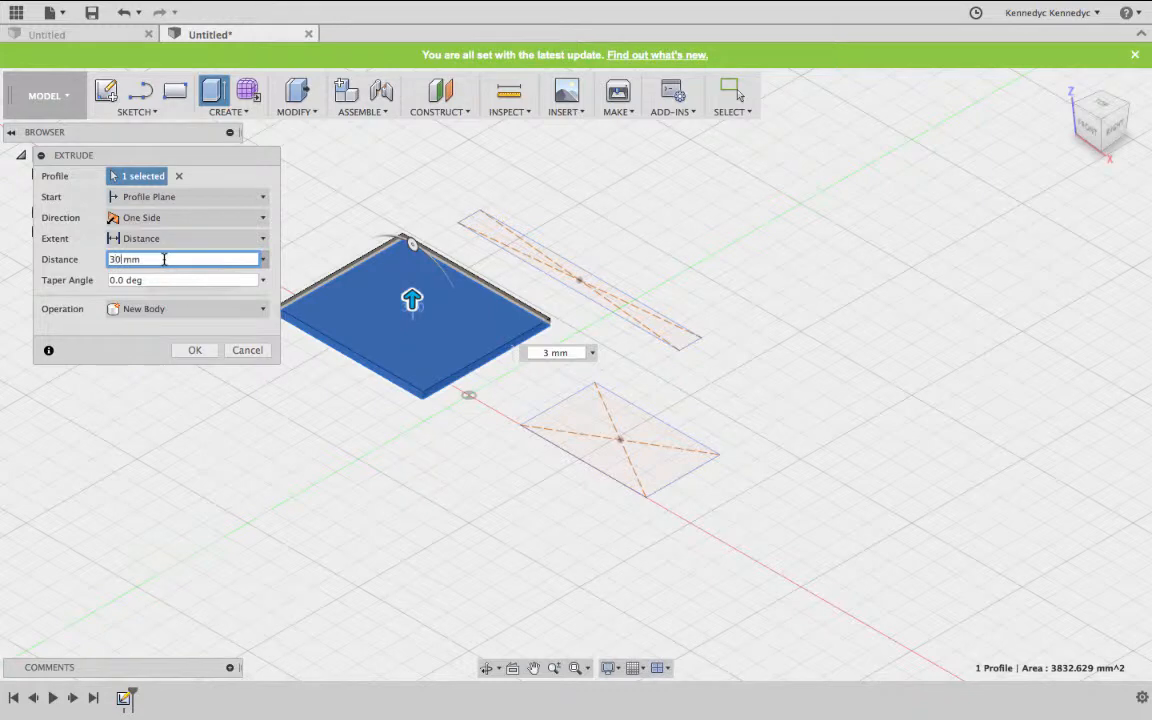
{"action": "key", "text": "Return"}
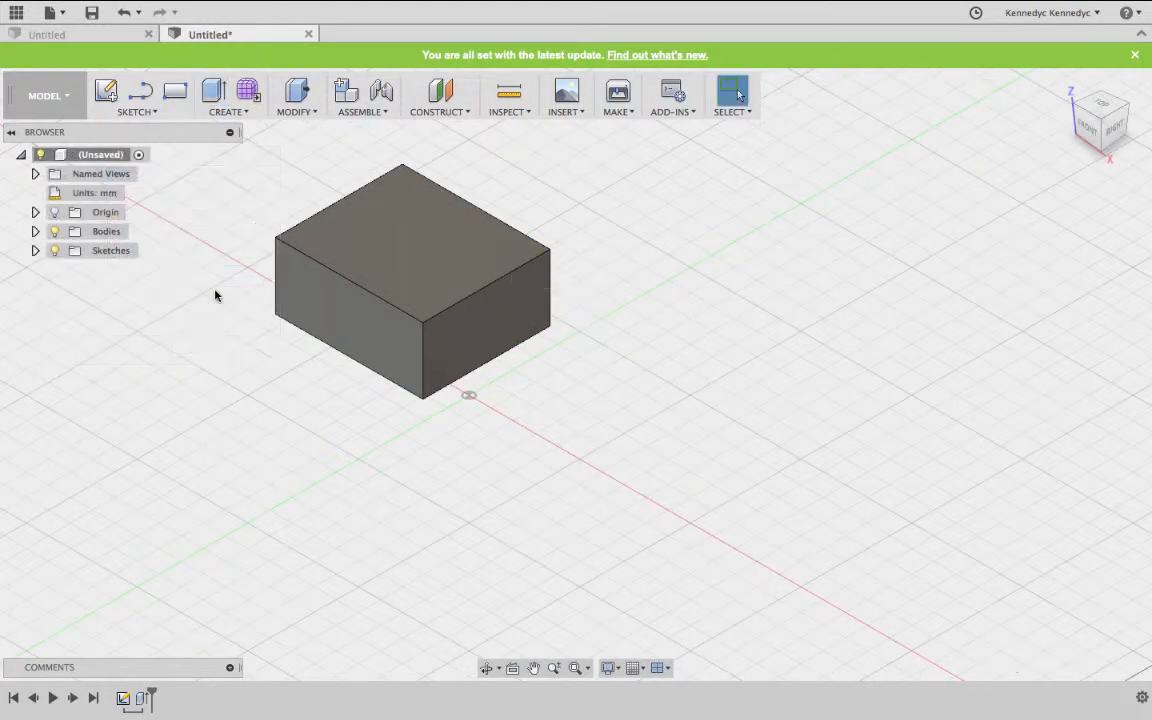
Step: Show Sketch1 again so its two remaining rectangles can be used
{"action": "scroll", "coordinate": [688, 380], "scroll_direction": "down", "scroll_amount": 5}
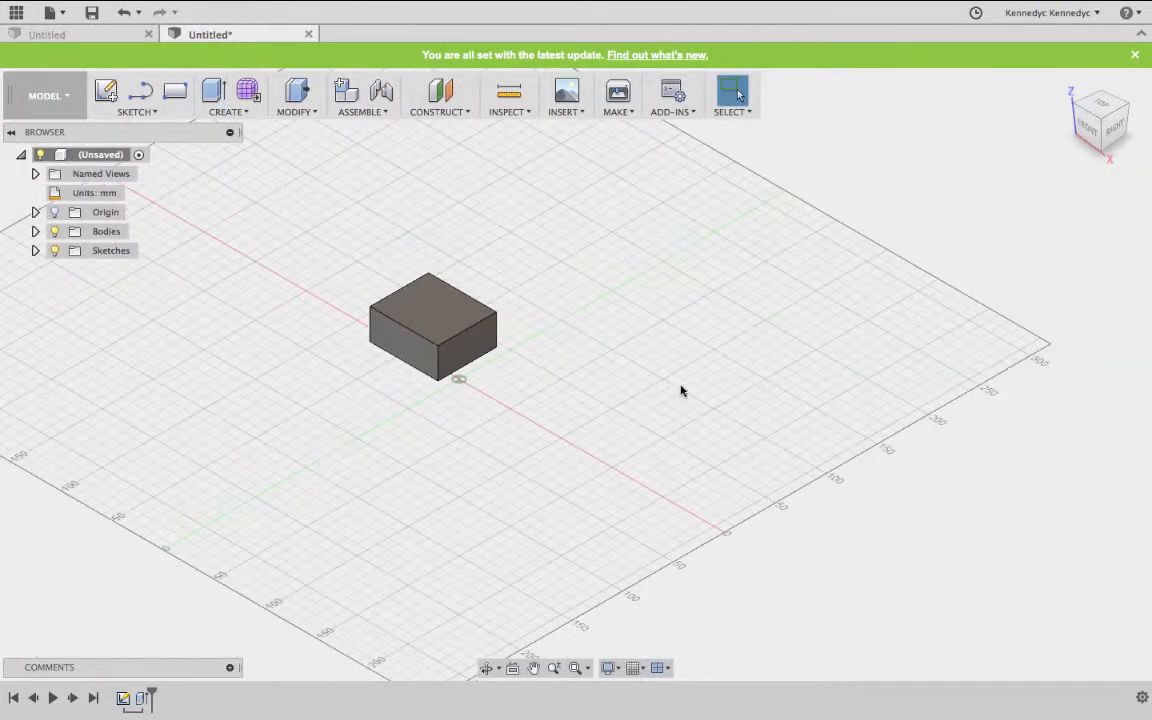
{"action": "left_click", "coordinate": [1068, 88]}
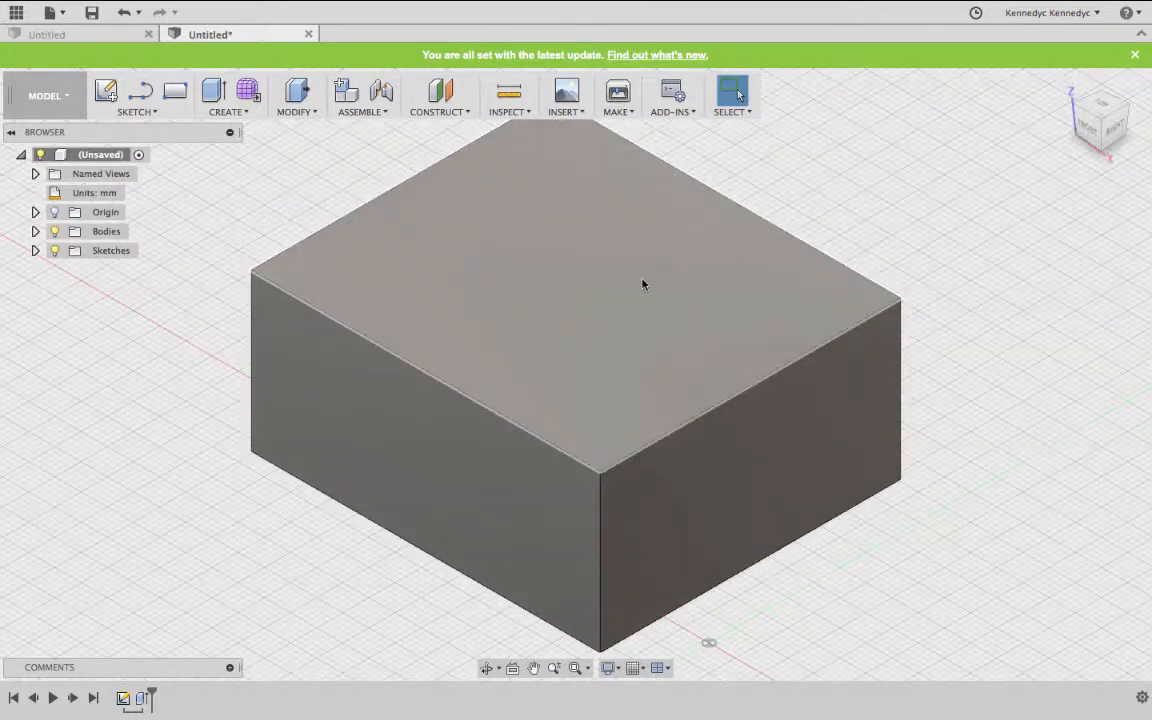
{"action": "scroll", "coordinate": [555, 389], "scroll_direction": "down", "scroll_amount": 5}
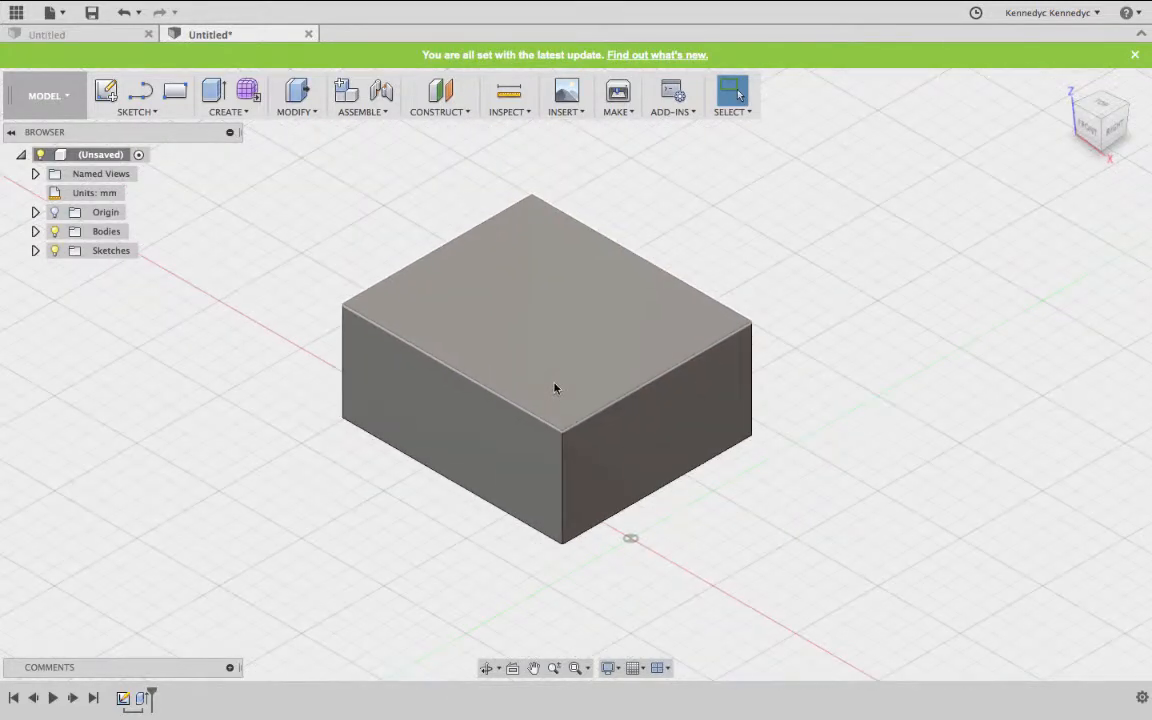
{"action": "left_click", "coordinate": [35, 251]}
{"action": "left_click", "coordinate": [89, 271]}
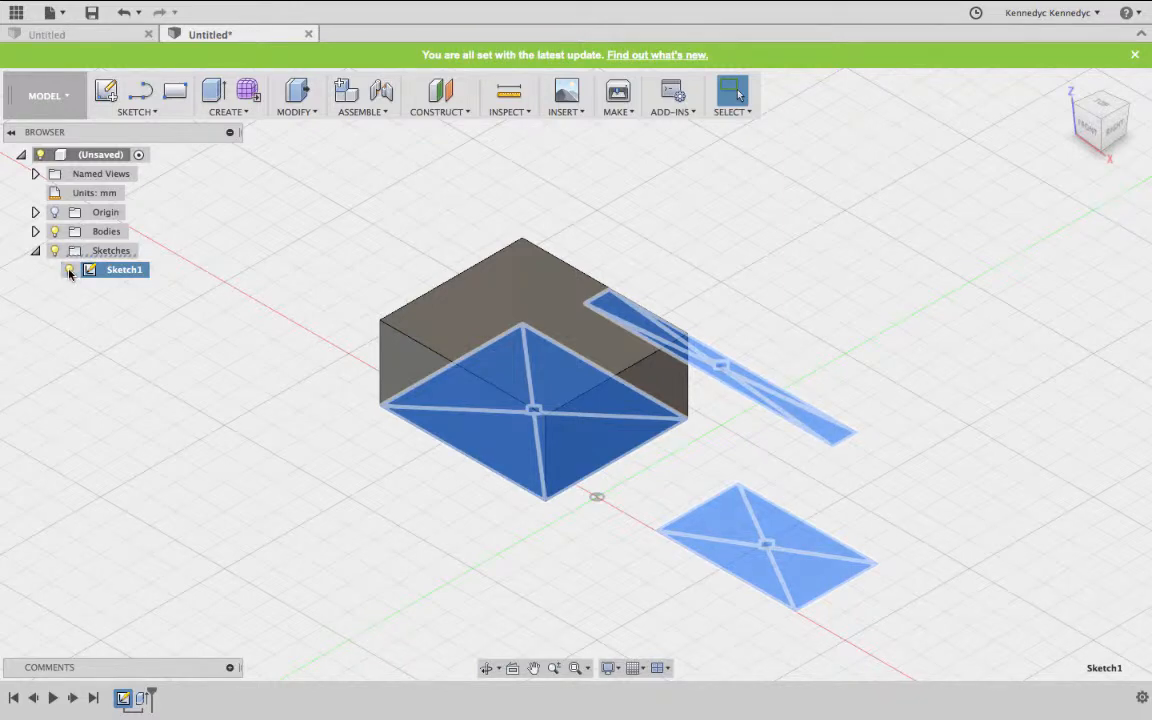
{"action": "left_click", "coordinate": [150, 381]}
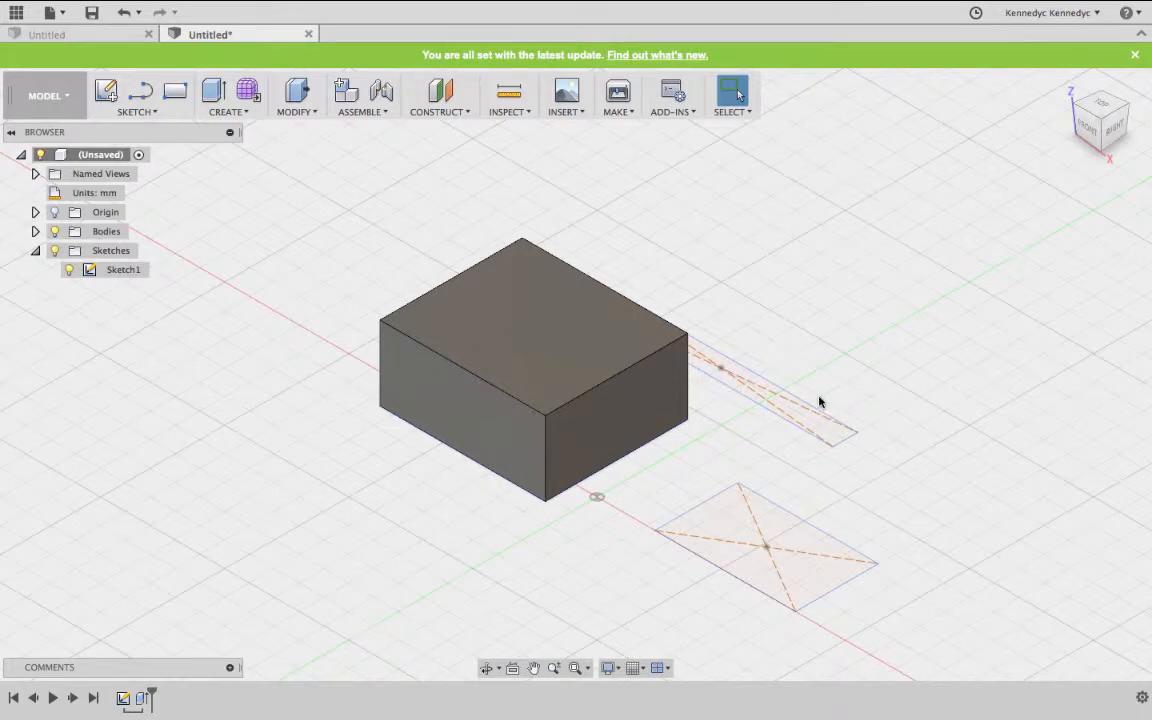
Step: Extrude the long narrow rectangle and the small rectangle together 90 mm upward as new bodies
{"action": "left_click", "coordinate": [237, 113]}
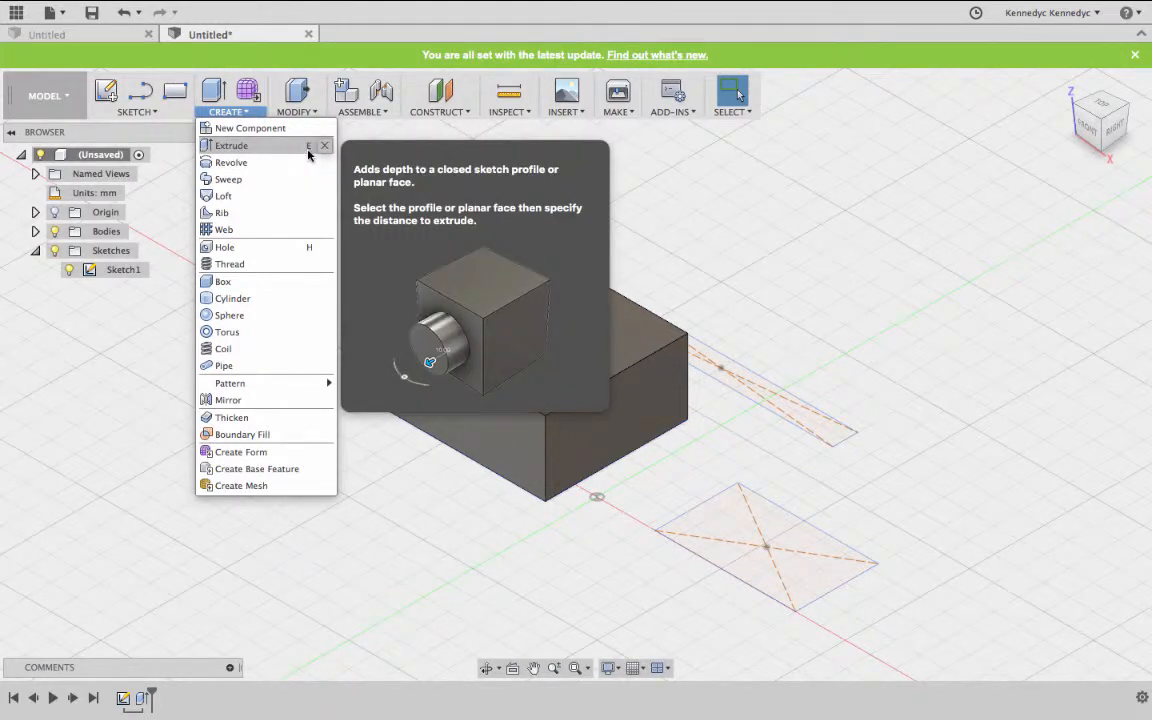
{"action": "left_click", "coordinate": [232, 112]}
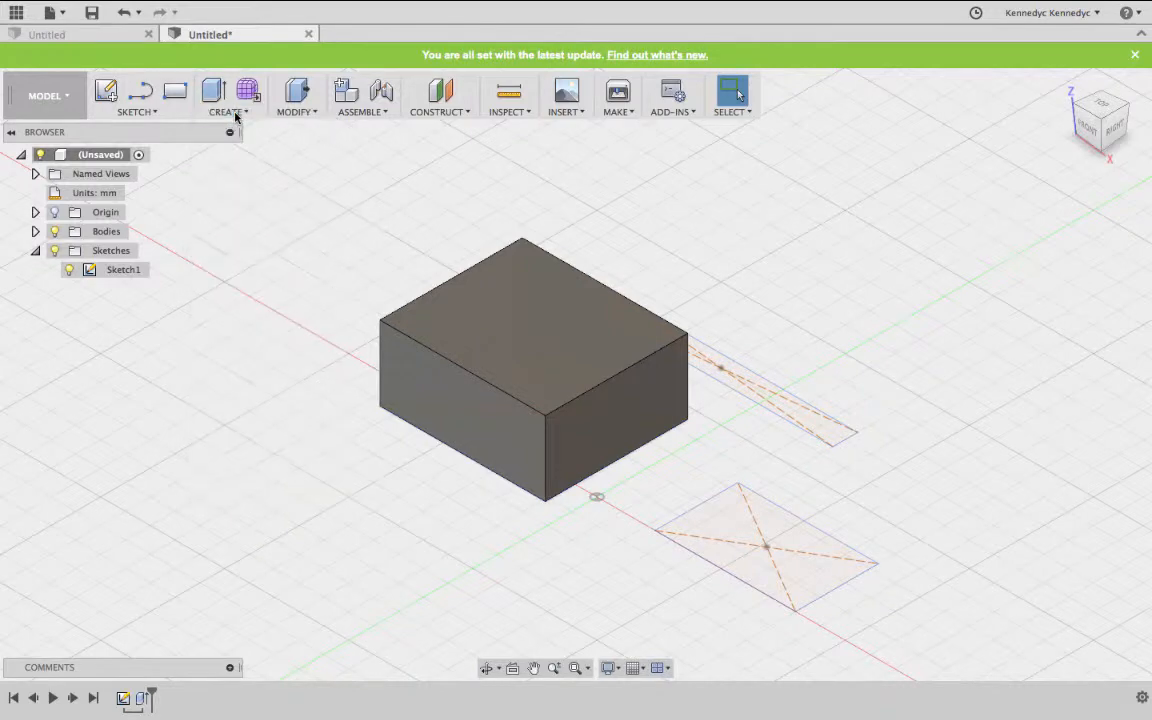
{"action": "key", "text": "e"}
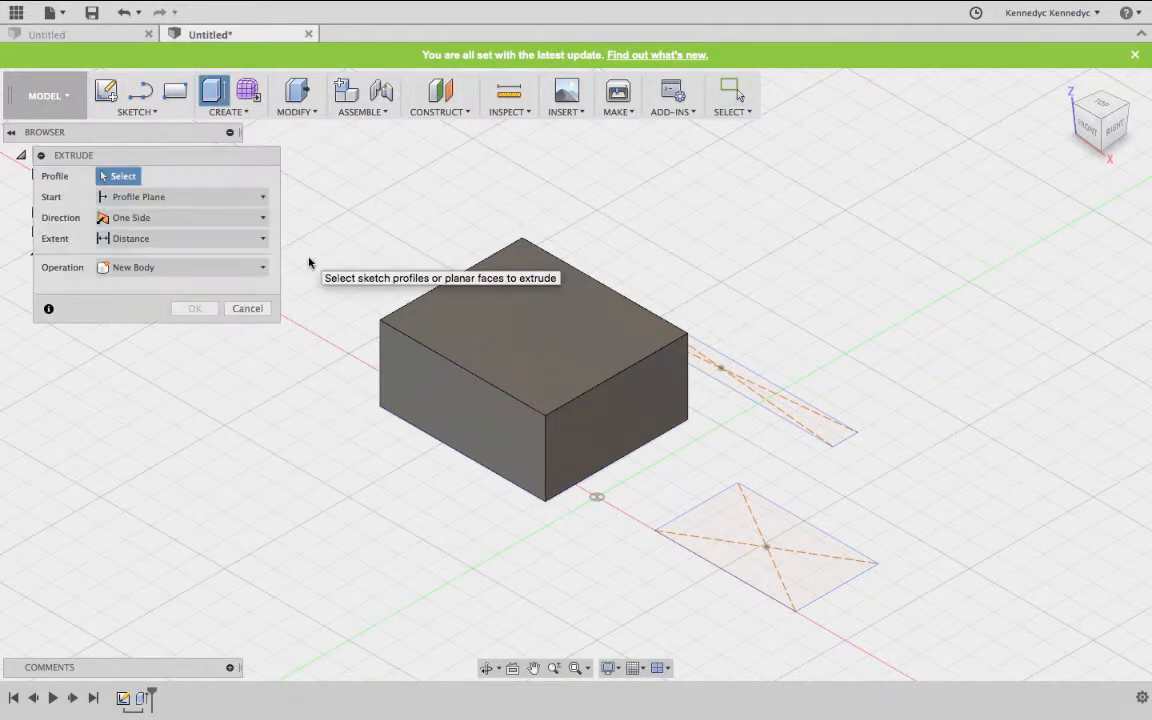
{"action": "left_click", "coordinate": [771, 405]}
{"action": "left_click", "coordinate": [766, 530]}
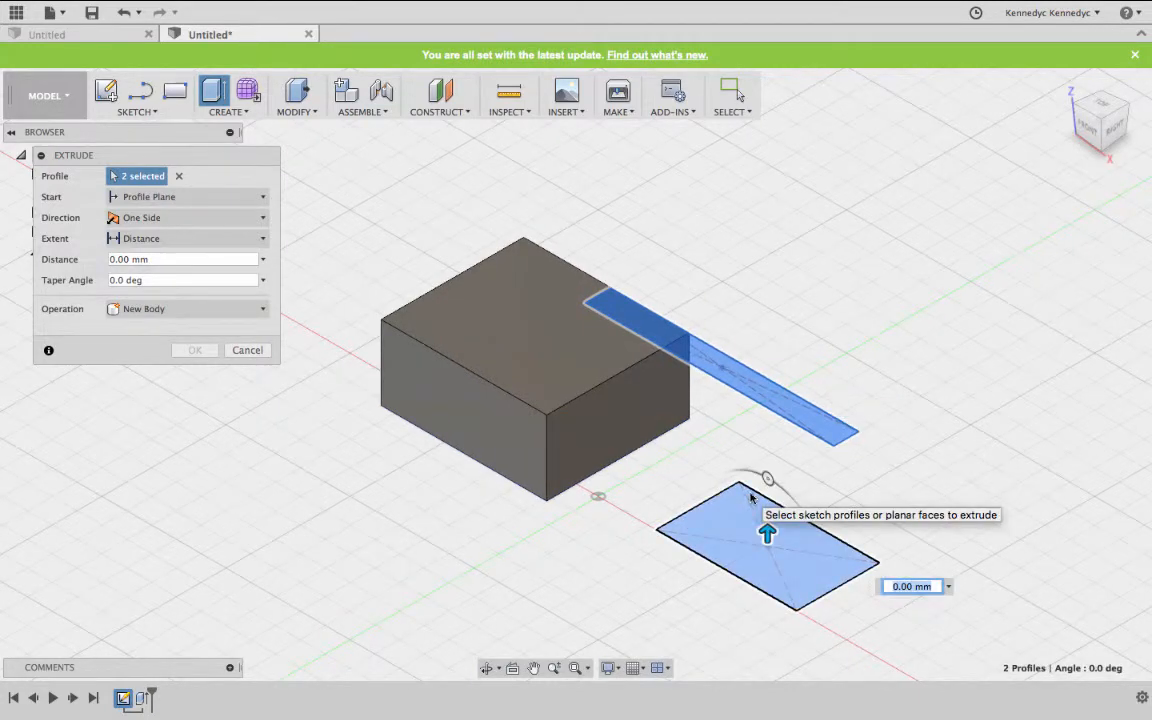
{"action": "left_click_drag", "start_coordinate": [770, 530], "coordinate": [803, 289]}
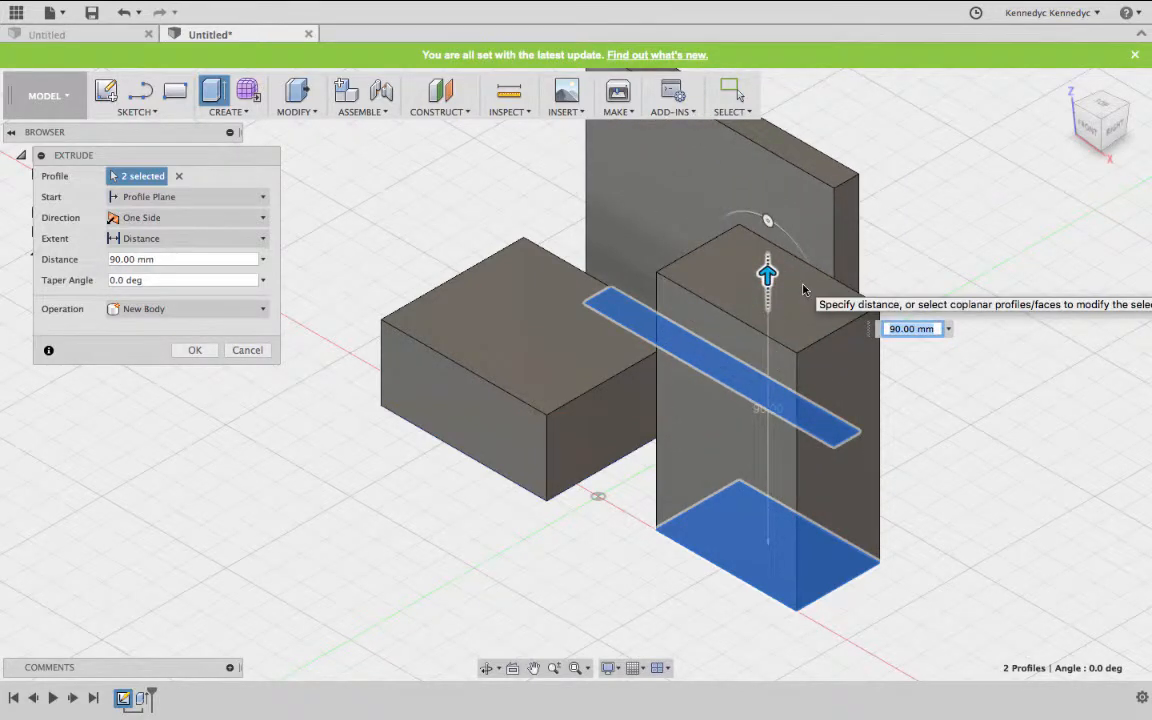
{"action": "key", "text": "Return"}
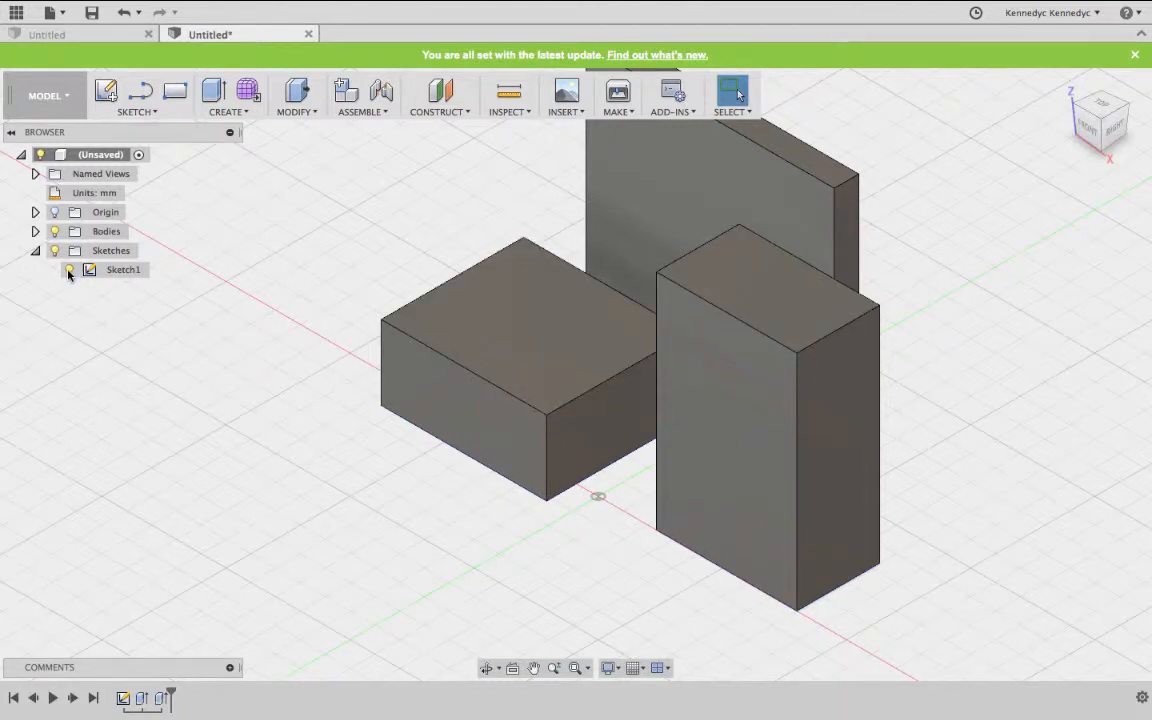
Step: Highlight each body in turn to identify its solid in the model, and check the list of sketches
{"action": "left_click", "coordinate": [35, 250]}
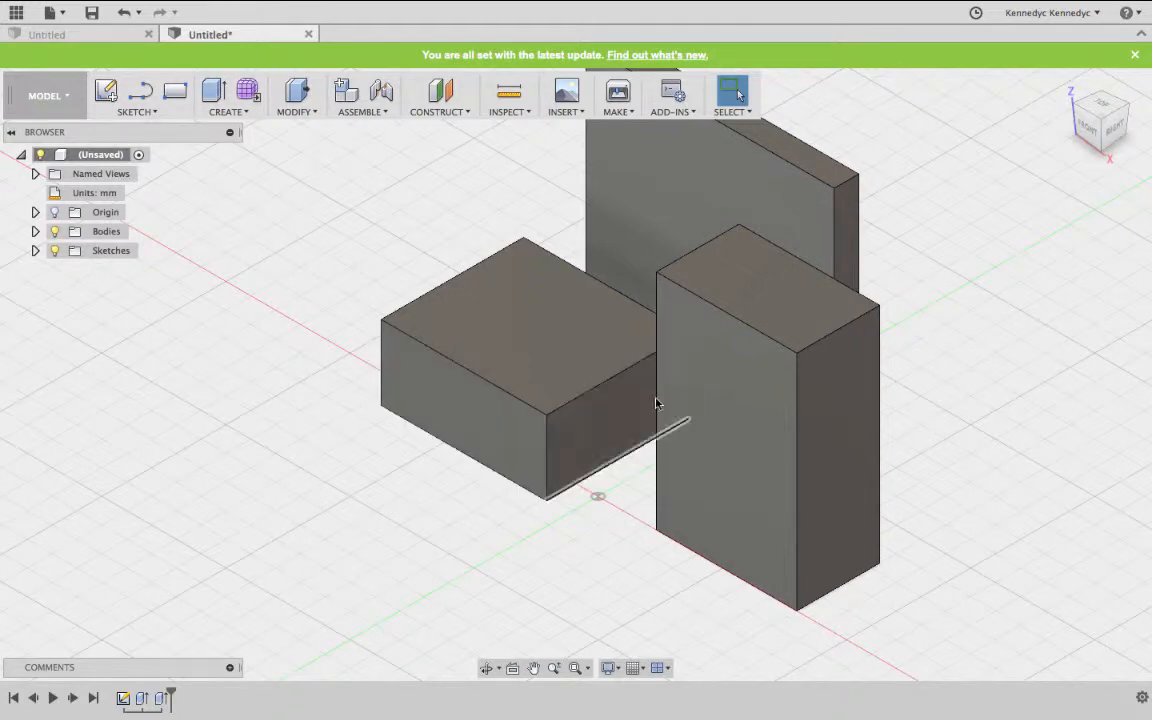
{"action": "left_click", "coordinate": [36, 231]}
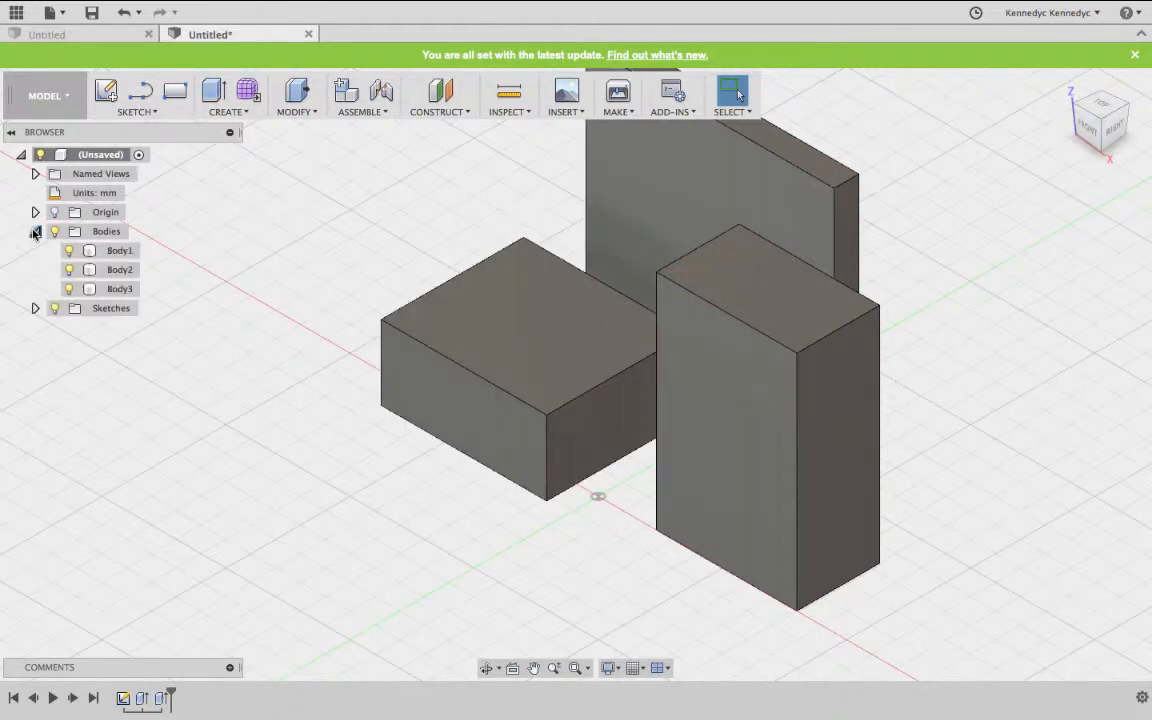
{"action": "left_click", "coordinate": [115, 251]}
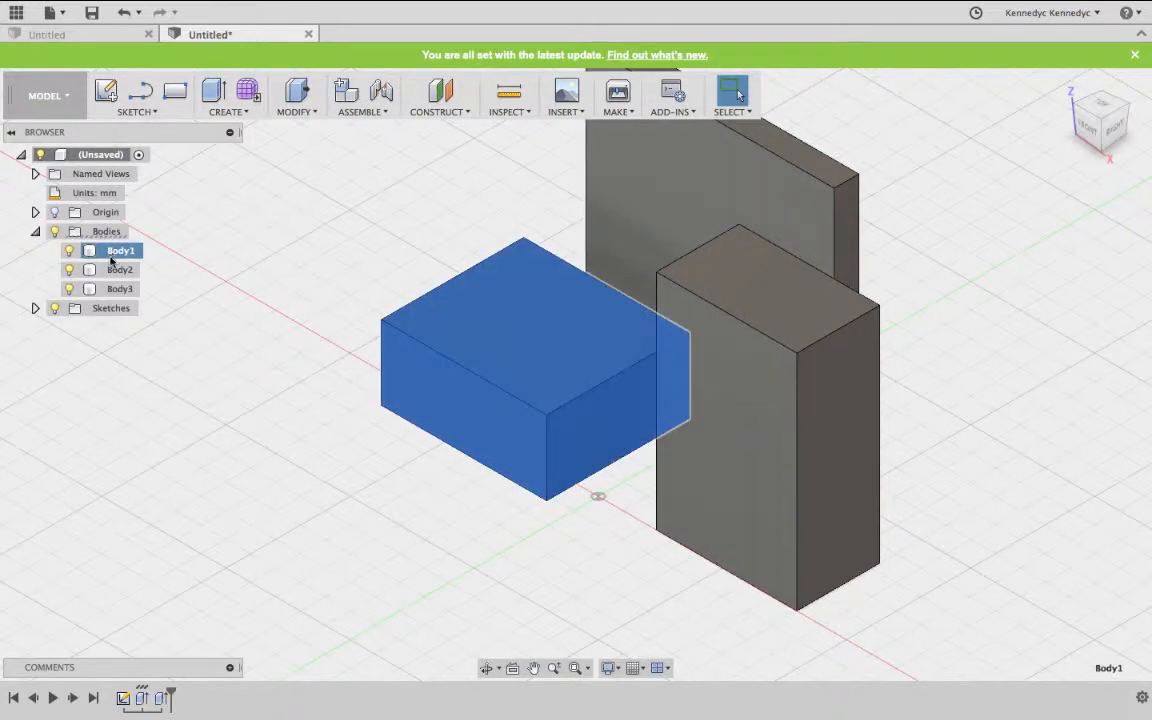
{"action": "left_click", "coordinate": [116, 270]}
{"action": "left_click", "coordinate": [117, 290]}
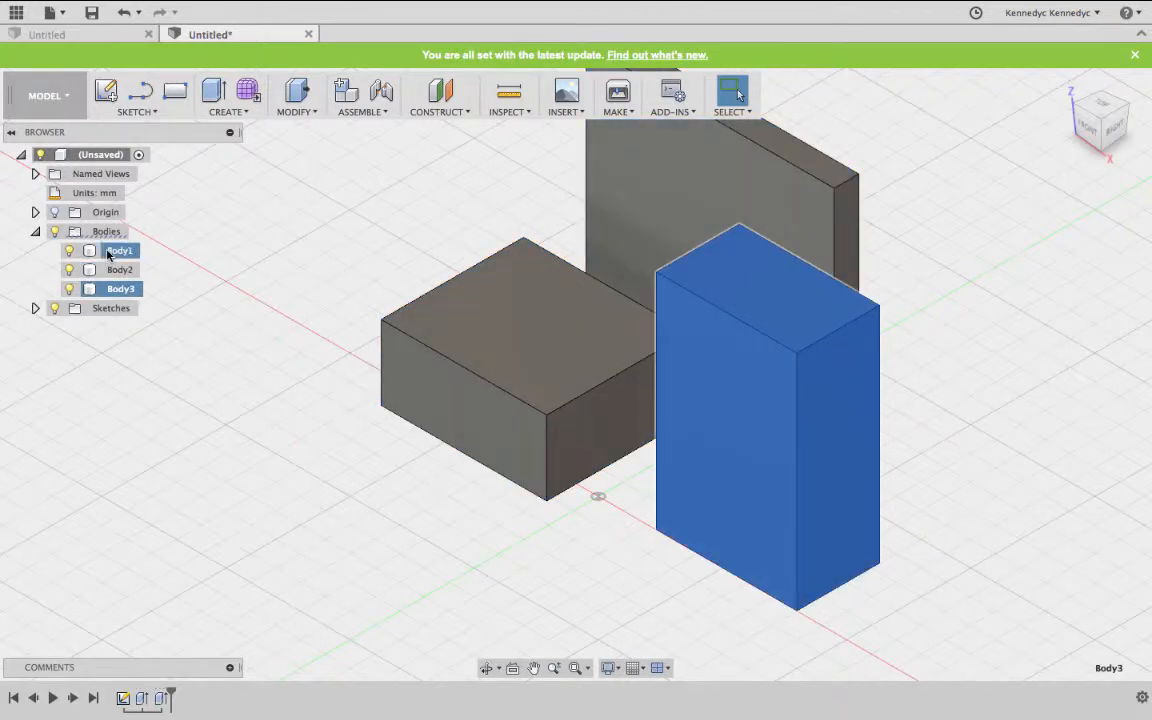
{"action": "left_click", "coordinate": [110, 250]}
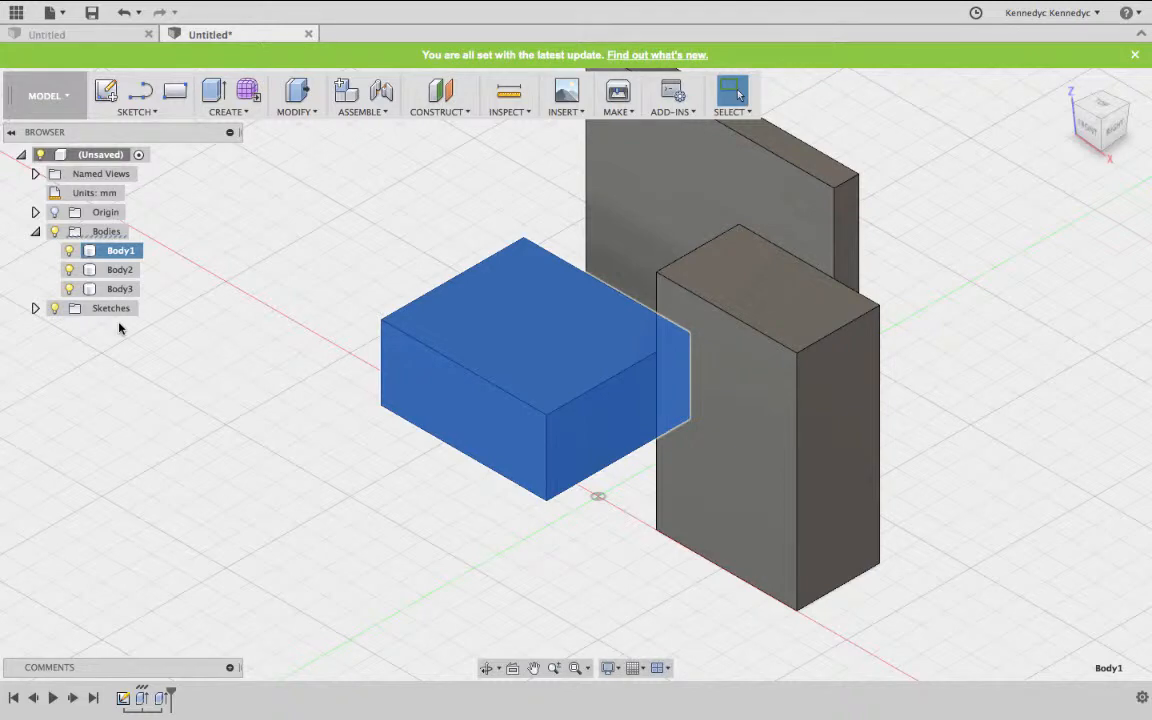
{"action": "left_click", "coordinate": [35, 309]}
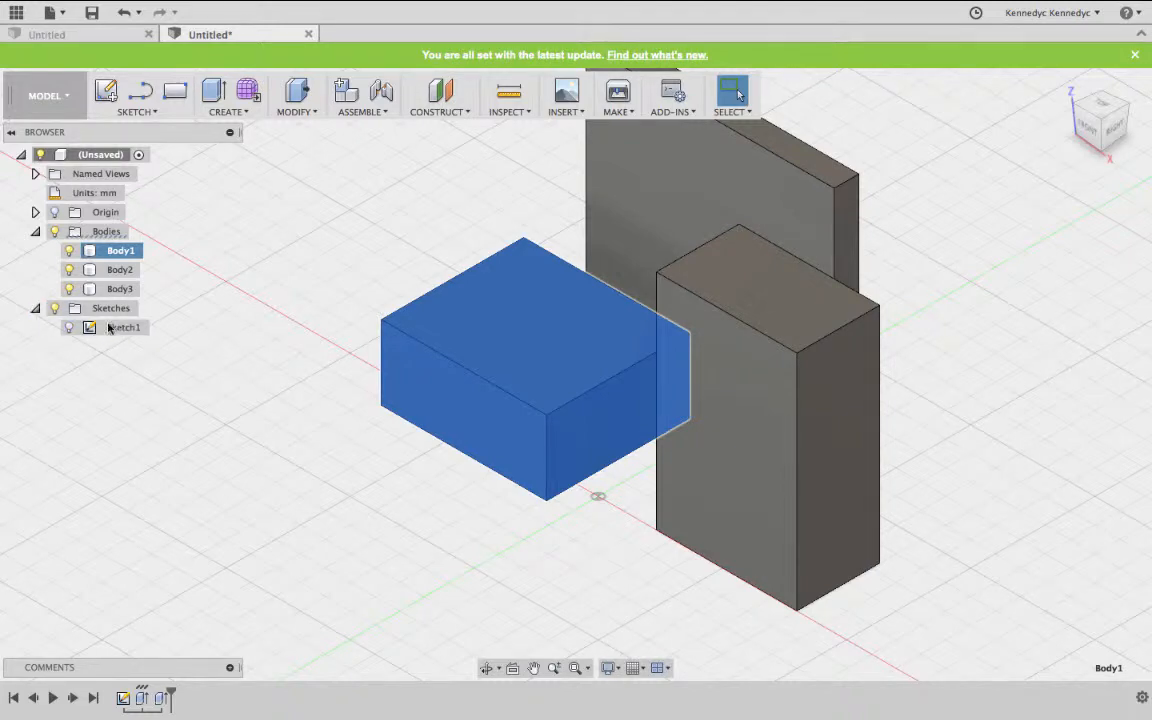
{"action": "left_click", "coordinate": [35, 308]}
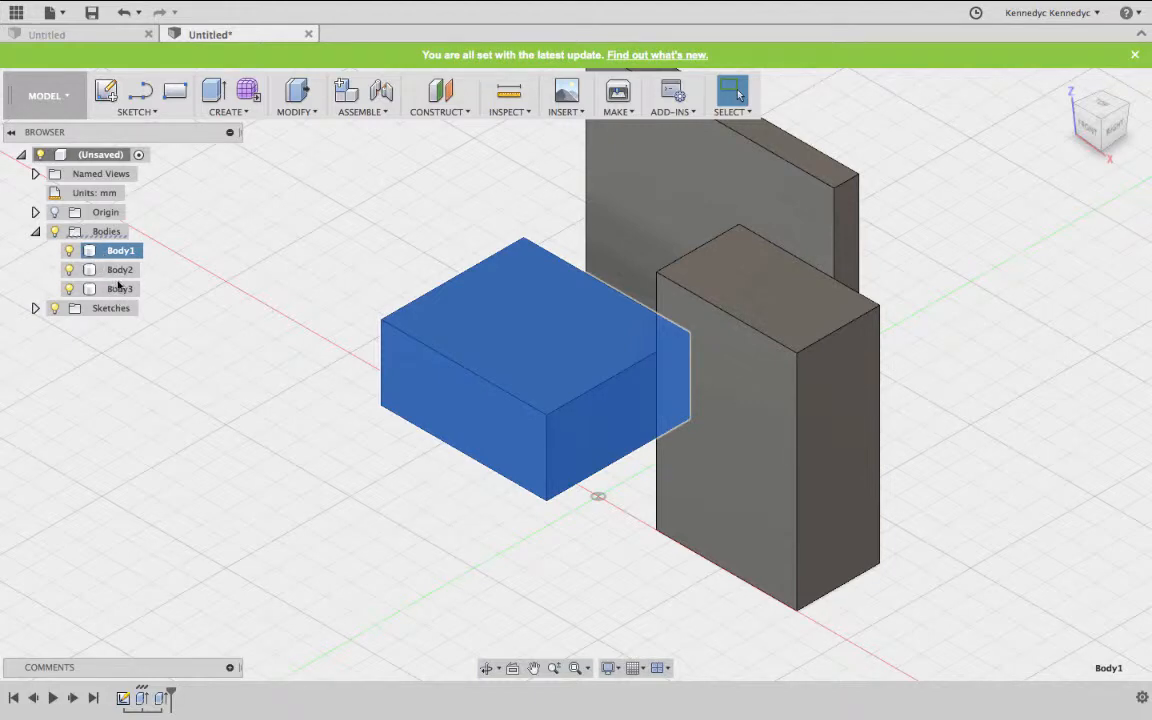
Step: Rename Body1, the low wide block, as "Rectangle 1"
{"action": "double_click", "coordinate": [110, 251]}
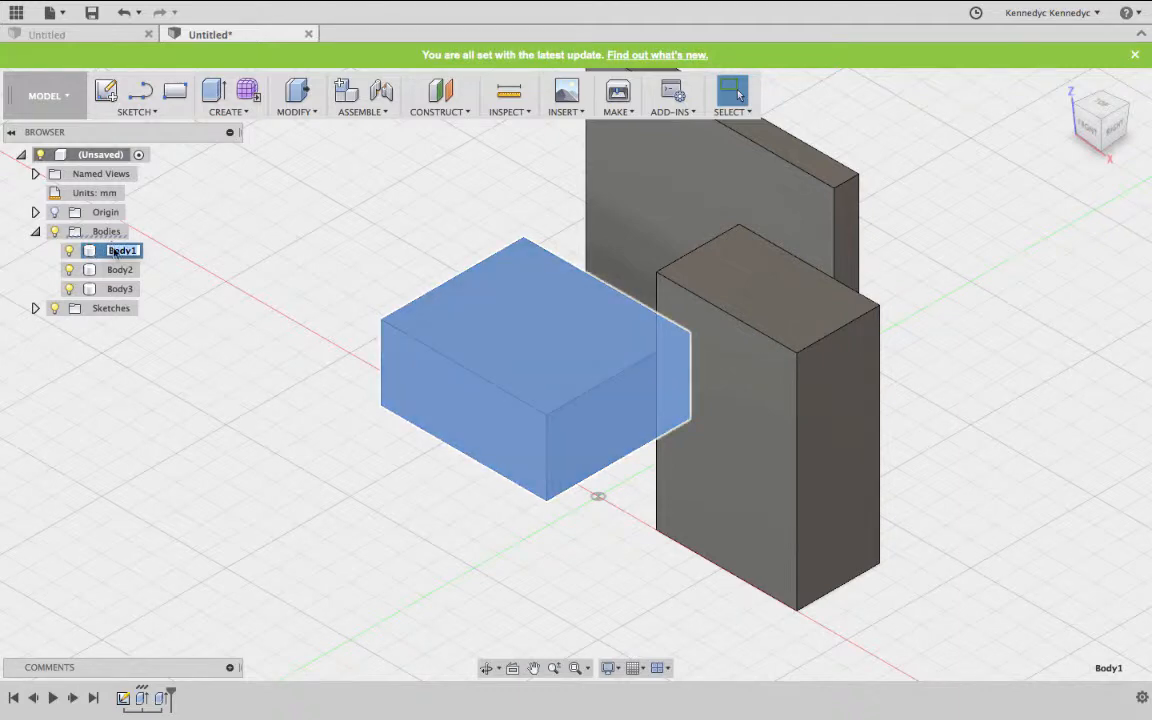
{"action": "type", "text": "S"}
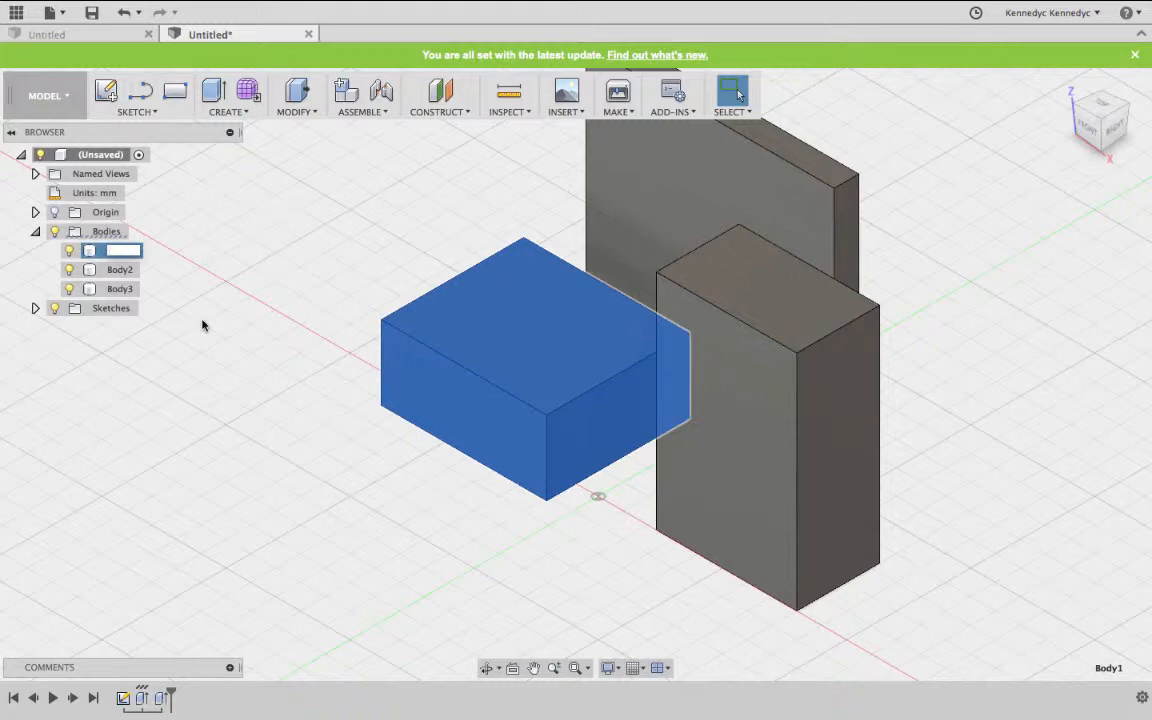
{"action": "type", "text": "ectangle 1"}
{"action": "left_click", "coordinate": [117, 270]}
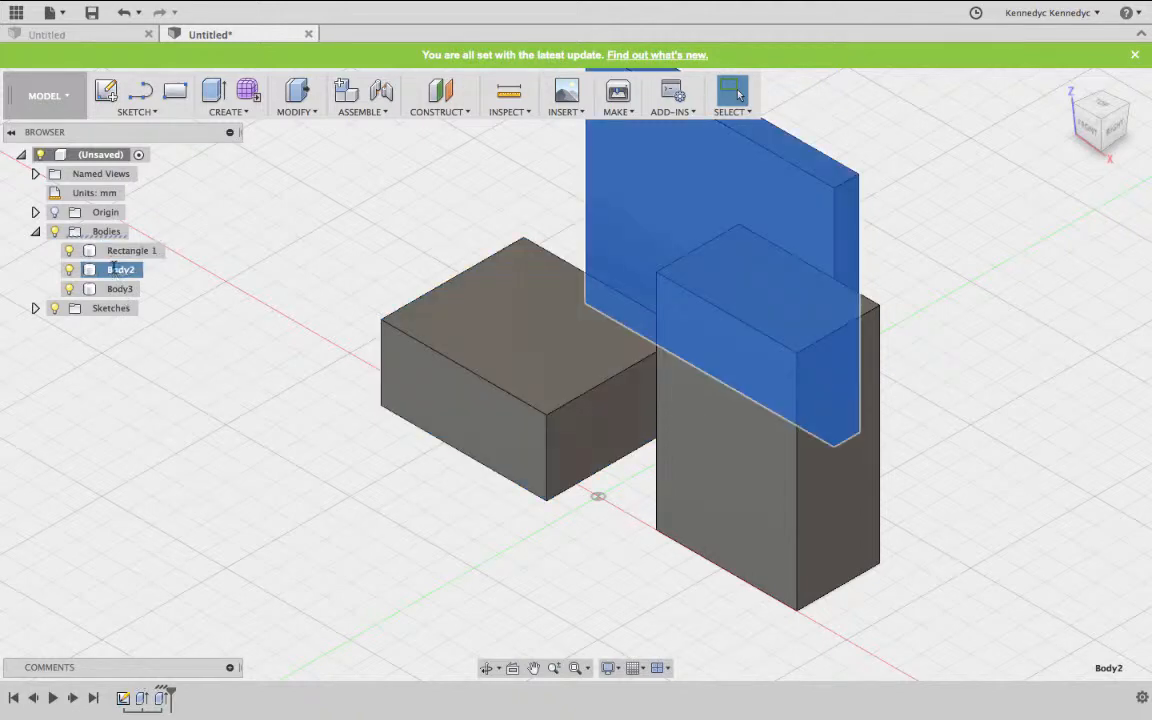
Step: Rename Body2, the tall thin slab at the back, as "Rectangle 2"
{"action": "double_click", "coordinate": [114, 266]}
{"action": "type", "text": "Rectangle 2"}
{"action": "key", "text": "Return"}
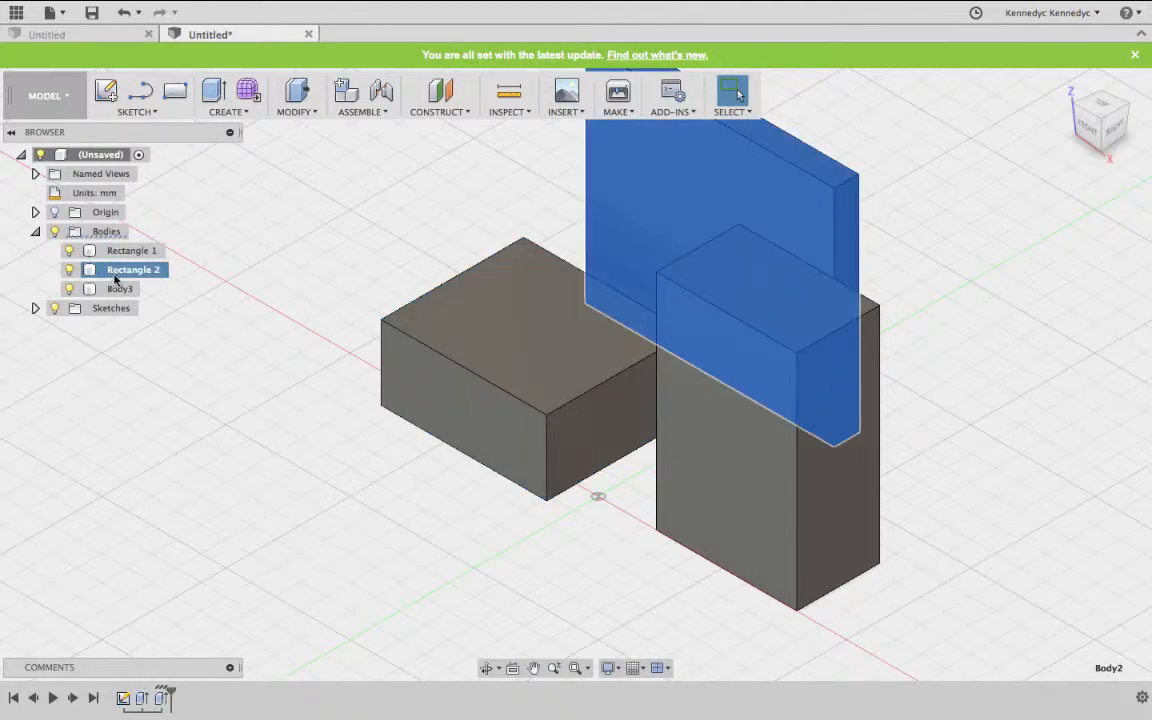
Step: Rename Body3, the tall block at the front, as "Rectangle 3" and clear the selection
{"action": "left_click", "coordinate": [112, 289]}
{"action": "double_click", "coordinate": [119, 289]}
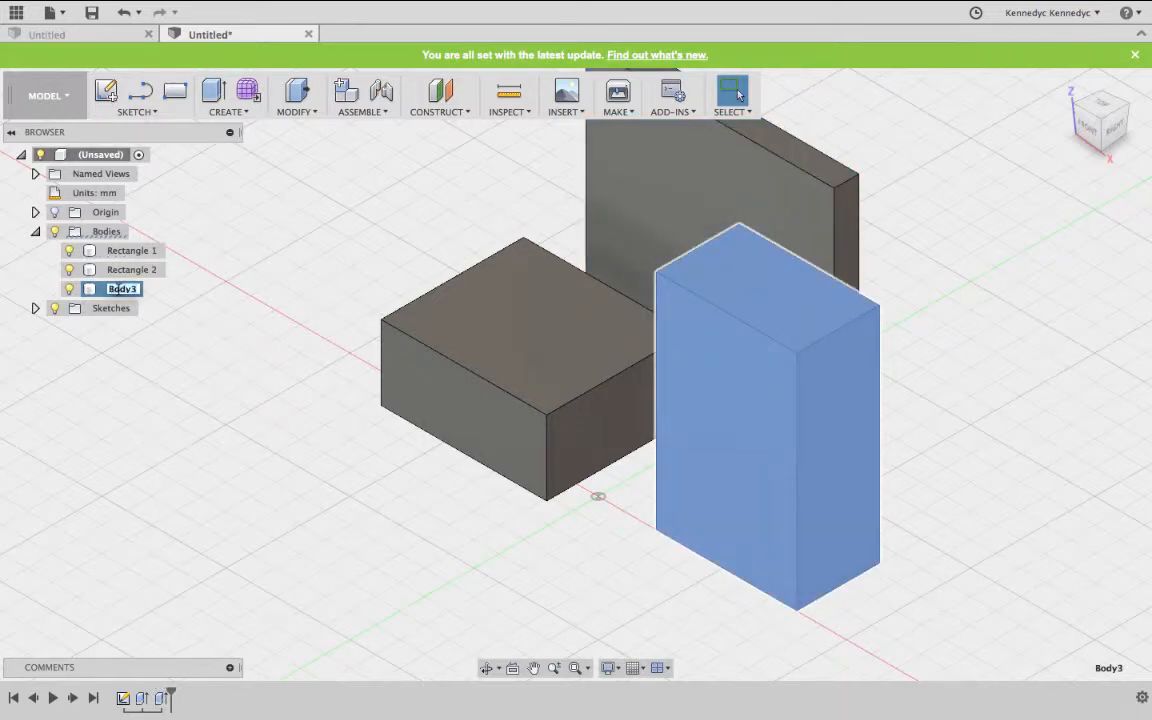
{"action": "type", "text": "Re"}
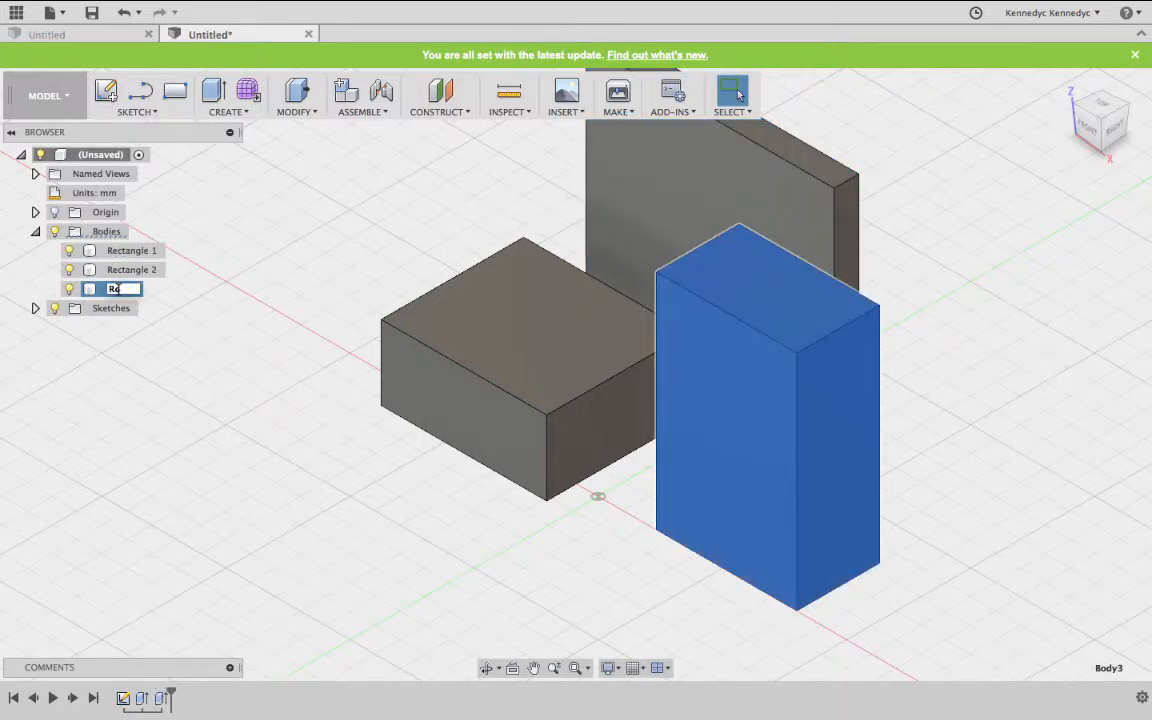
{"action": "type", "text": "ctangle 3"}
{"action": "key", "text": "Return"}
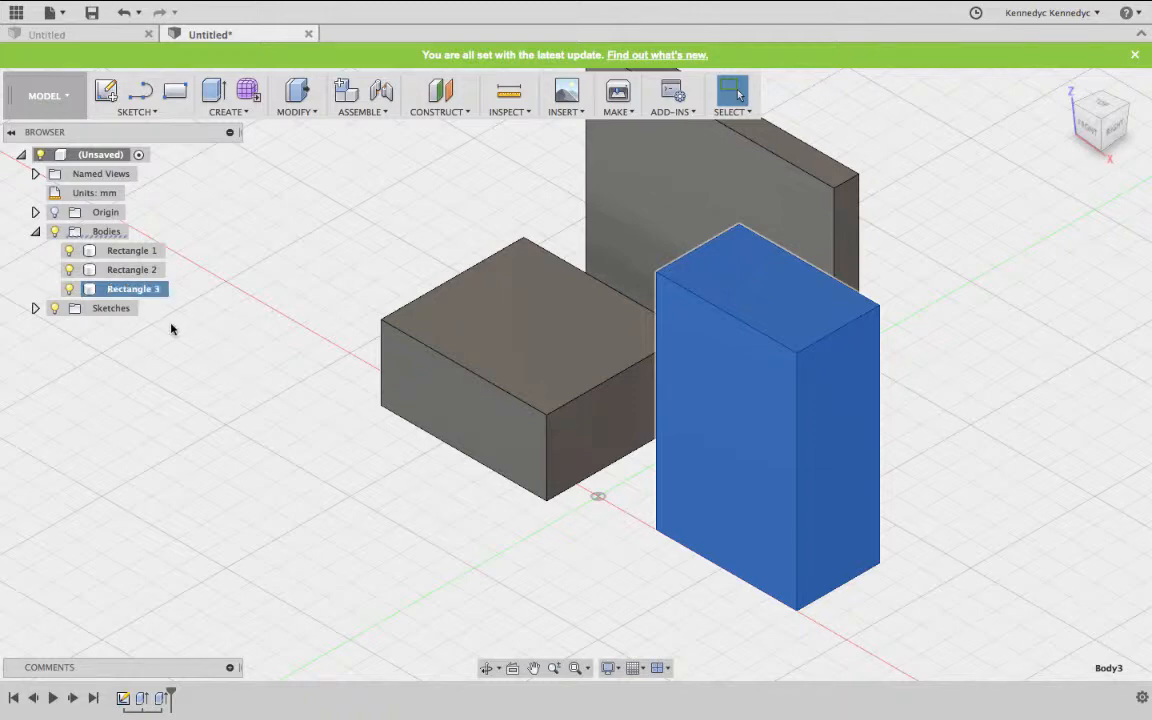
{"action": "left_click", "coordinate": [171, 329]}
Step: Hide the bodies Rectangle 2, Rectangle 1 and Rectangle 3 individually and clear the selection
{"action": "left_click", "coordinate": [110, 268]}
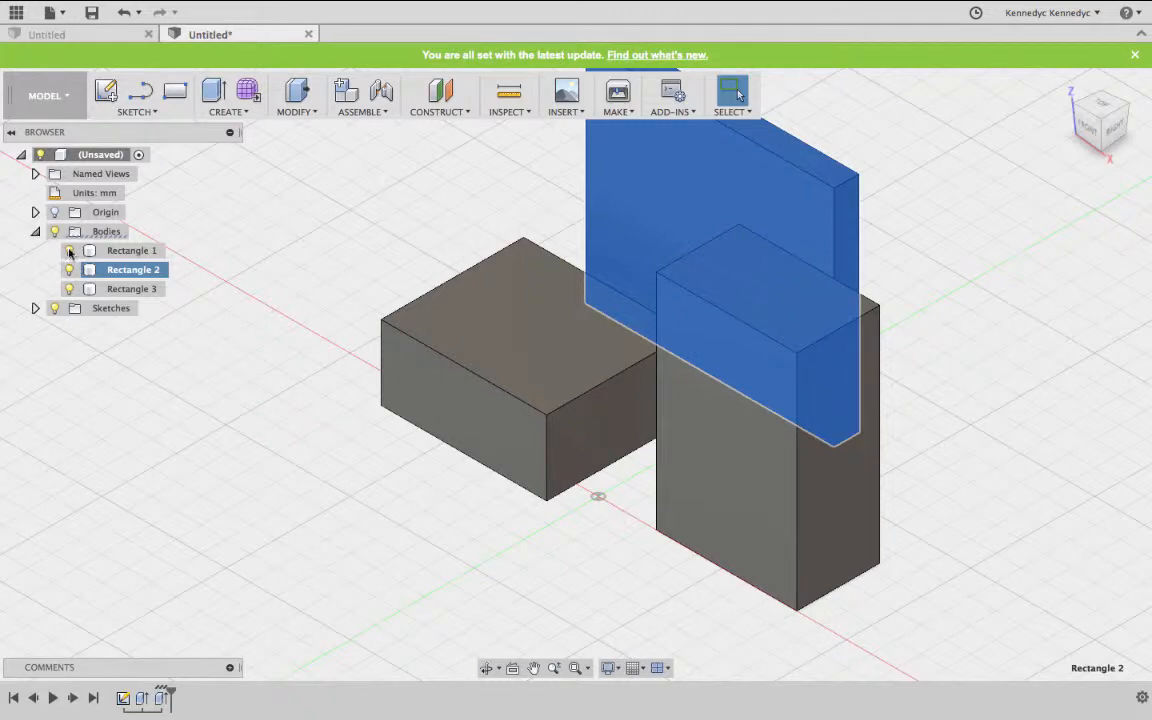
{"action": "left_click", "coordinate": [69, 270]}
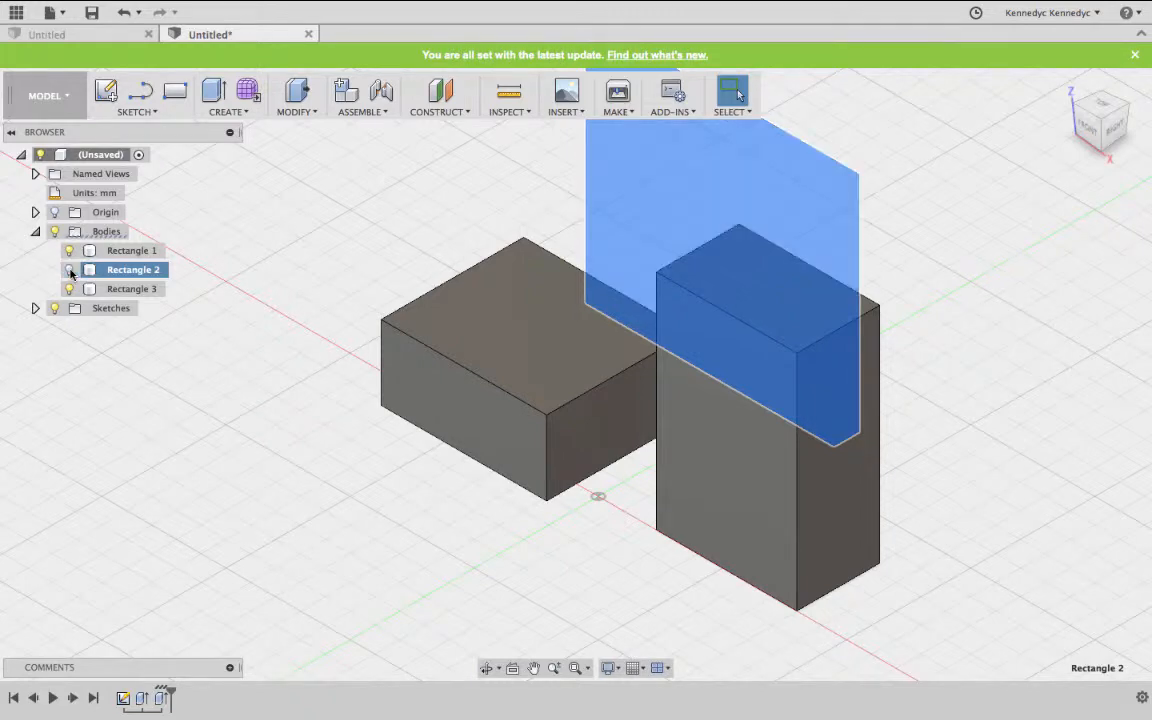
{"action": "left_click", "coordinate": [69, 251]}
{"action": "left_click", "coordinate": [69, 289]}
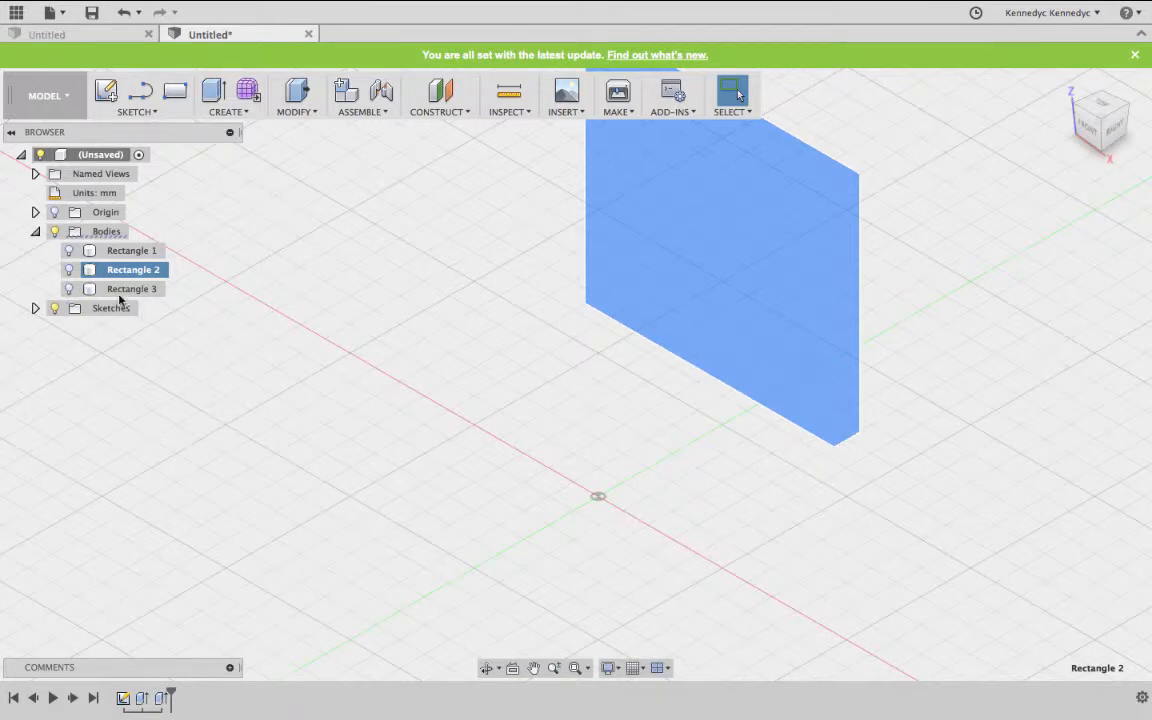
{"action": "left_click", "coordinate": [532, 406]}
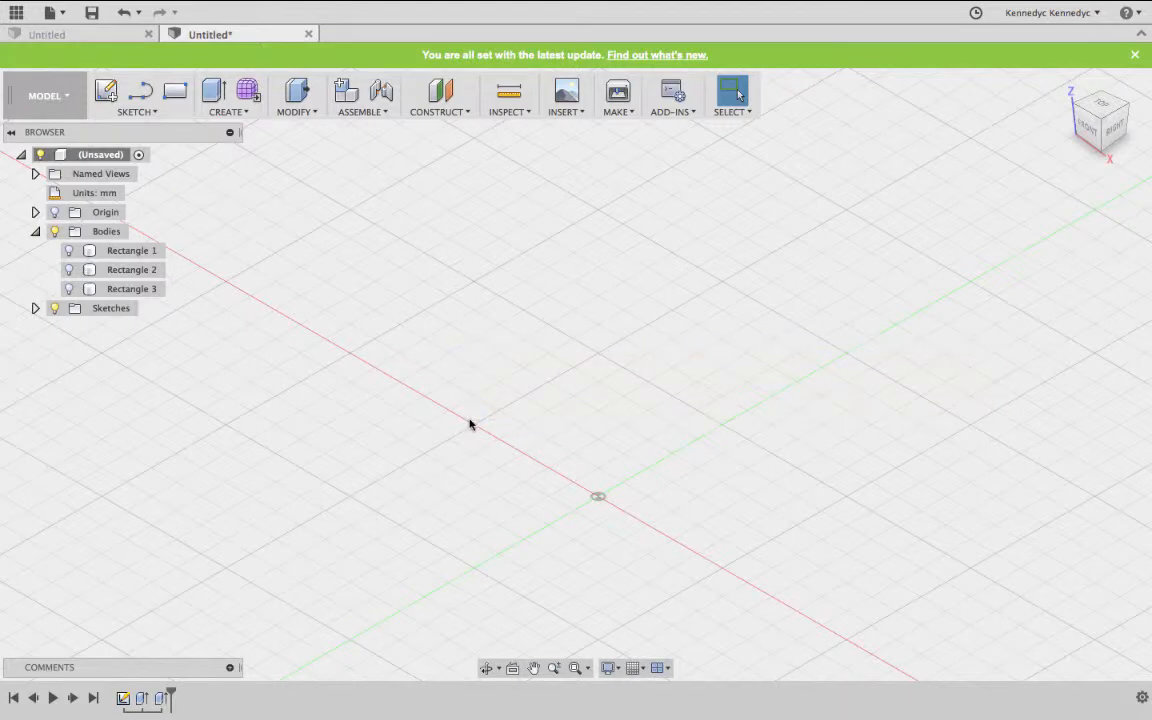
Step: Make Rectangle 1, Rectangle 2 and Rectangle 3 visible again one by one
{"action": "left_click", "coordinate": [69, 251]}
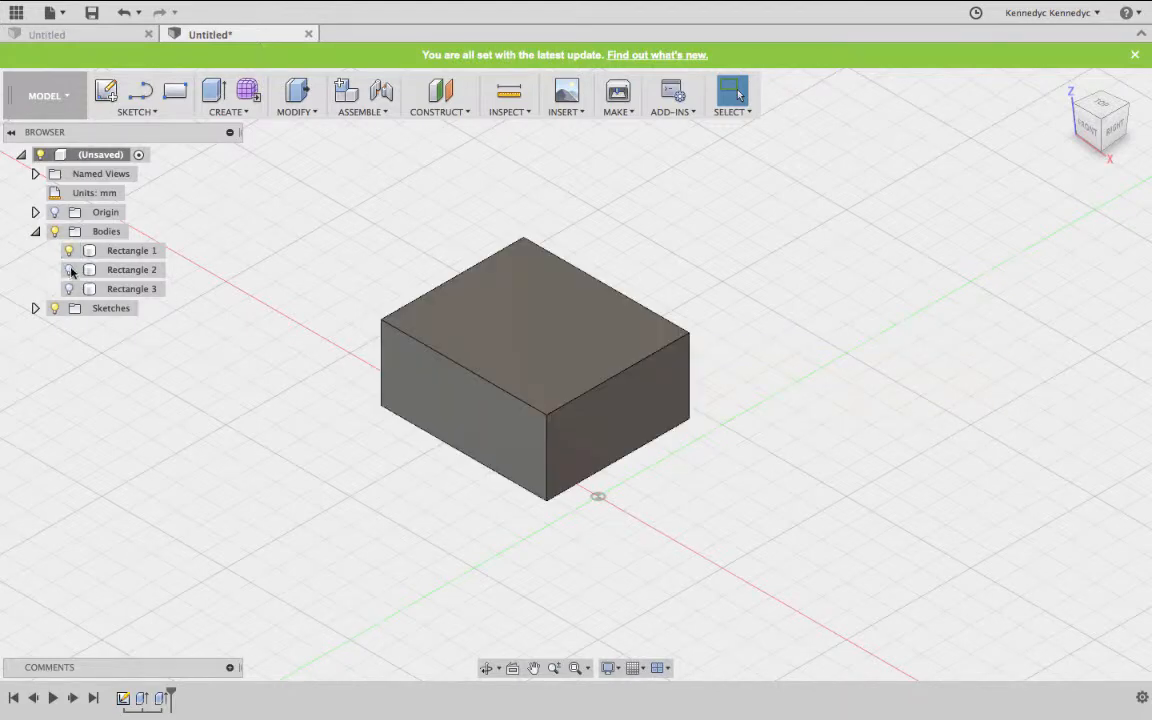
{"action": "left_click", "coordinate": [69, 270]}
{"action": "left_click", "coordinate": [69, 289]}
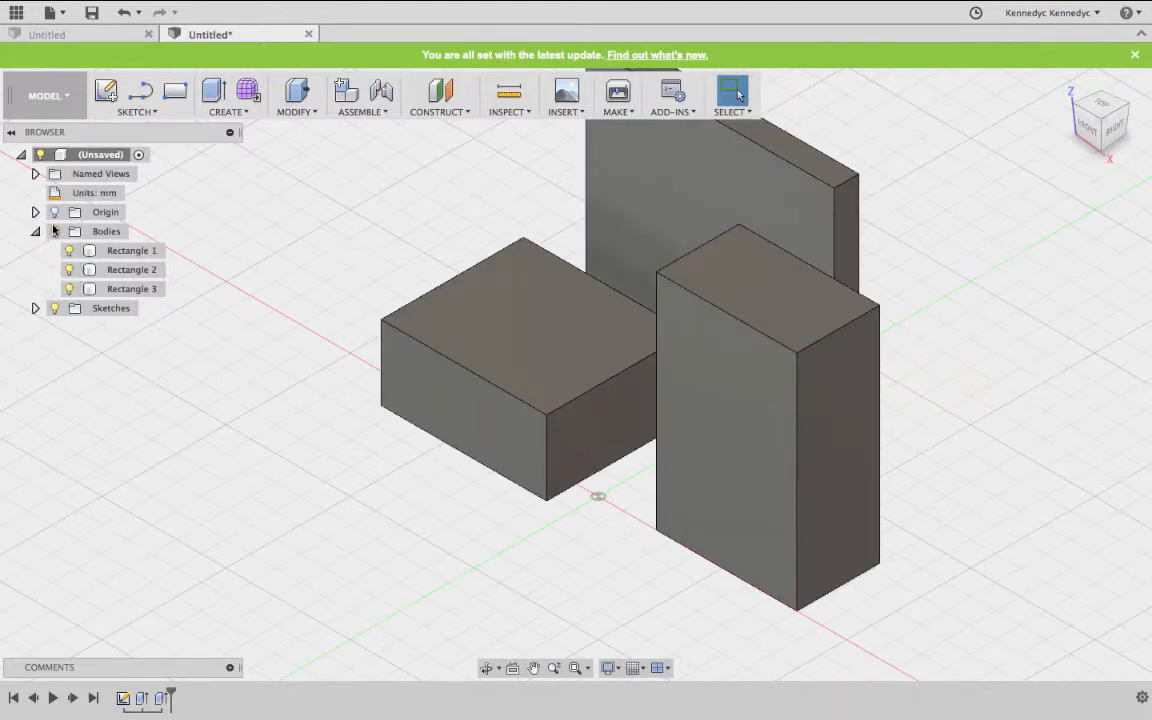
Step: Hide the whole Bodies group at once and show Sketch1 on its own
{"action": "left_click", "coordinate": [55, 232]}
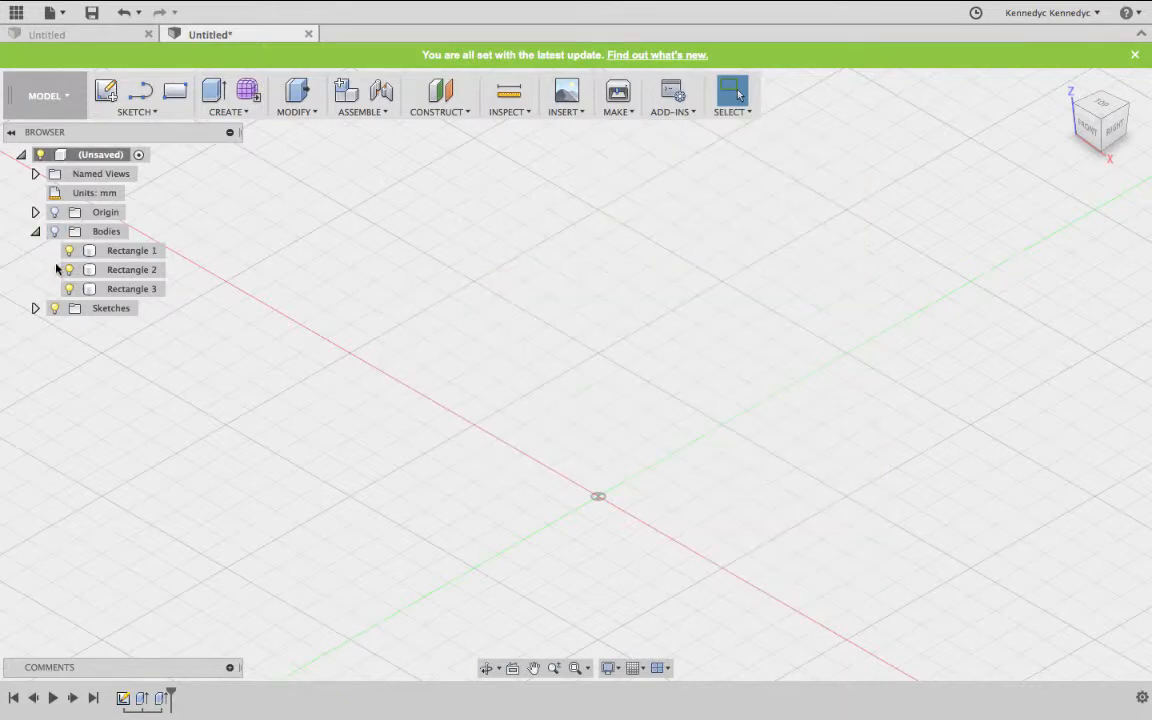
{"action": "left_click", "coordinate": [35, 309]}
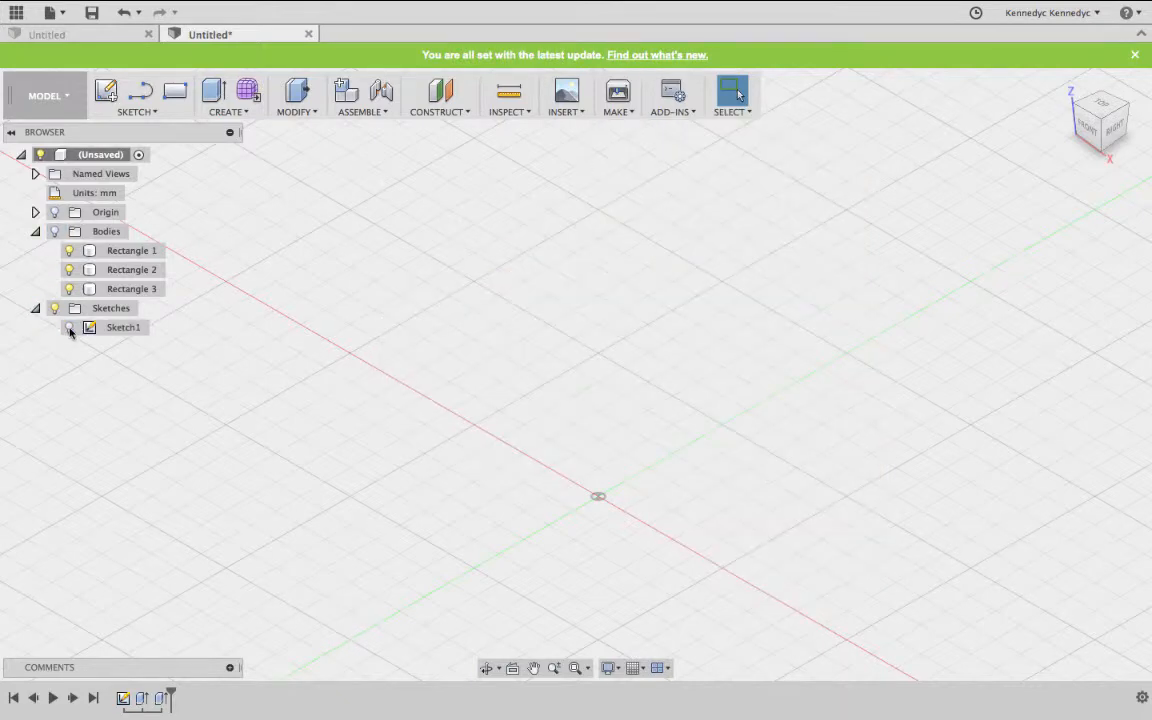
{"action": "left_click", "coordinate": [69, 328]}
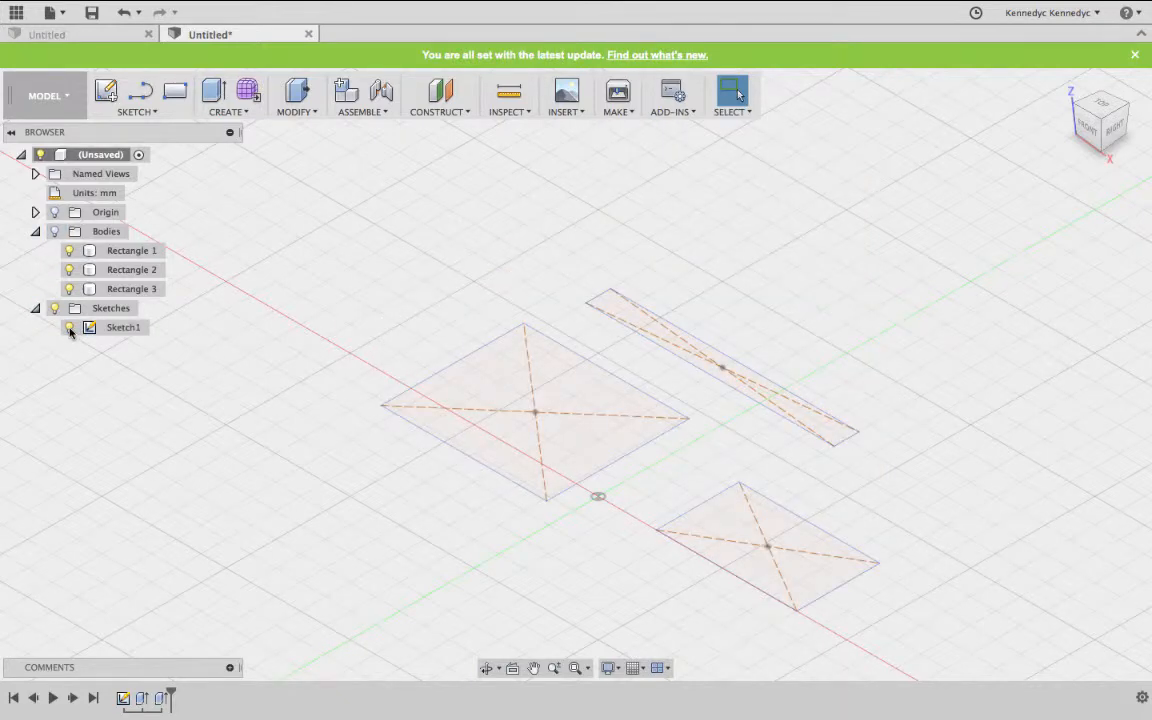
Step: Hide Sketch1 again, show the whole Bodies group, and collapse the Bodies and Sketches groups
{"action": "left_click", "coordinate": [69, 328]}
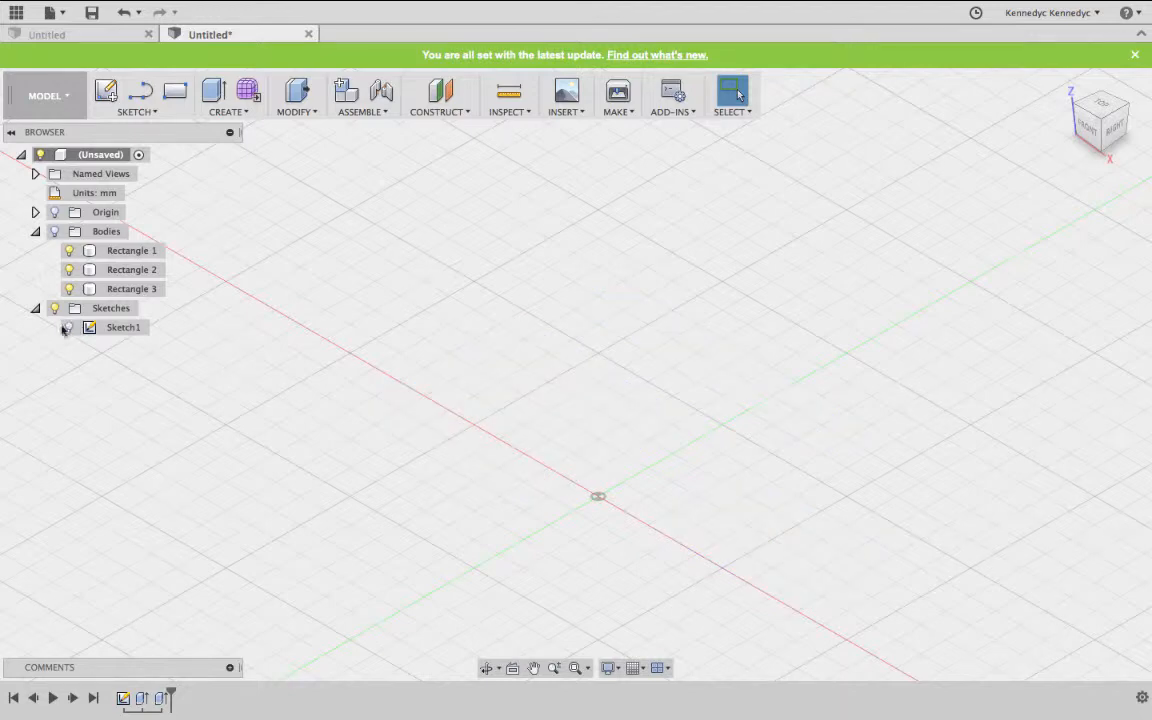
{"action": "left_click", "coordinate": [36, 231]}
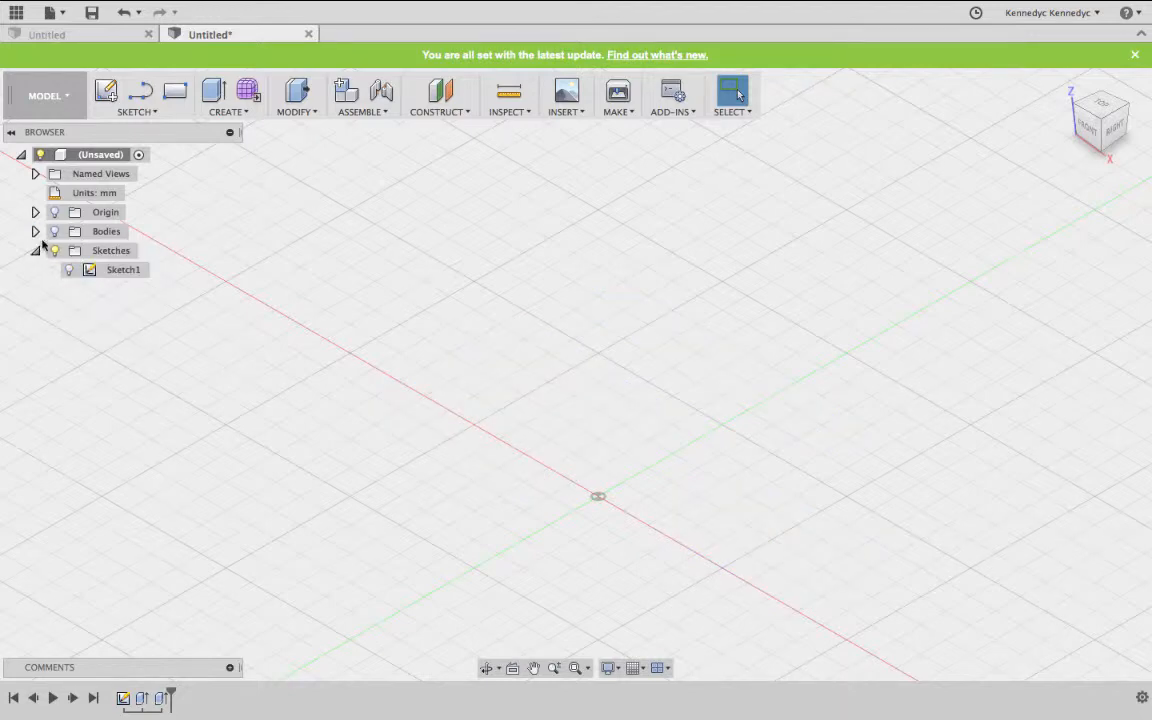
{"action": "left_click", "coordinate": [55, 231]}
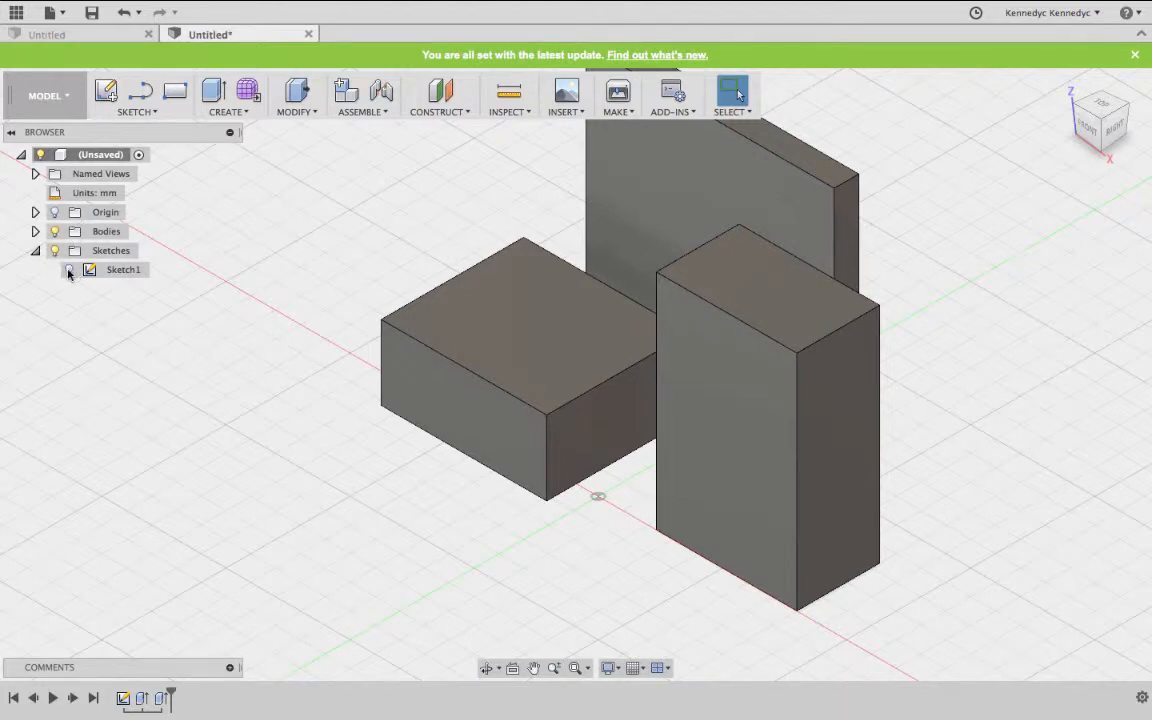
{"action": "left_click", "coordinate": [36, 251]}
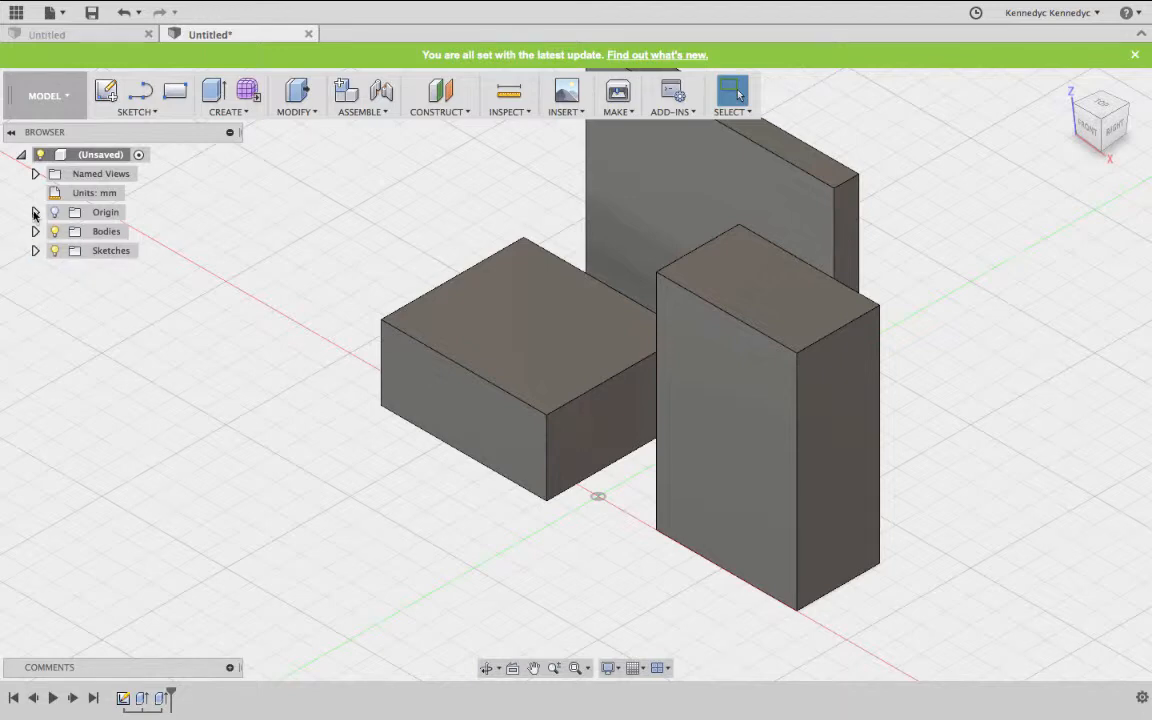
Step: Show the origin planes and axes, look over the available sketch tools, and hide the origin again
{"action": "left_click", "coordinate": [55, 212]}
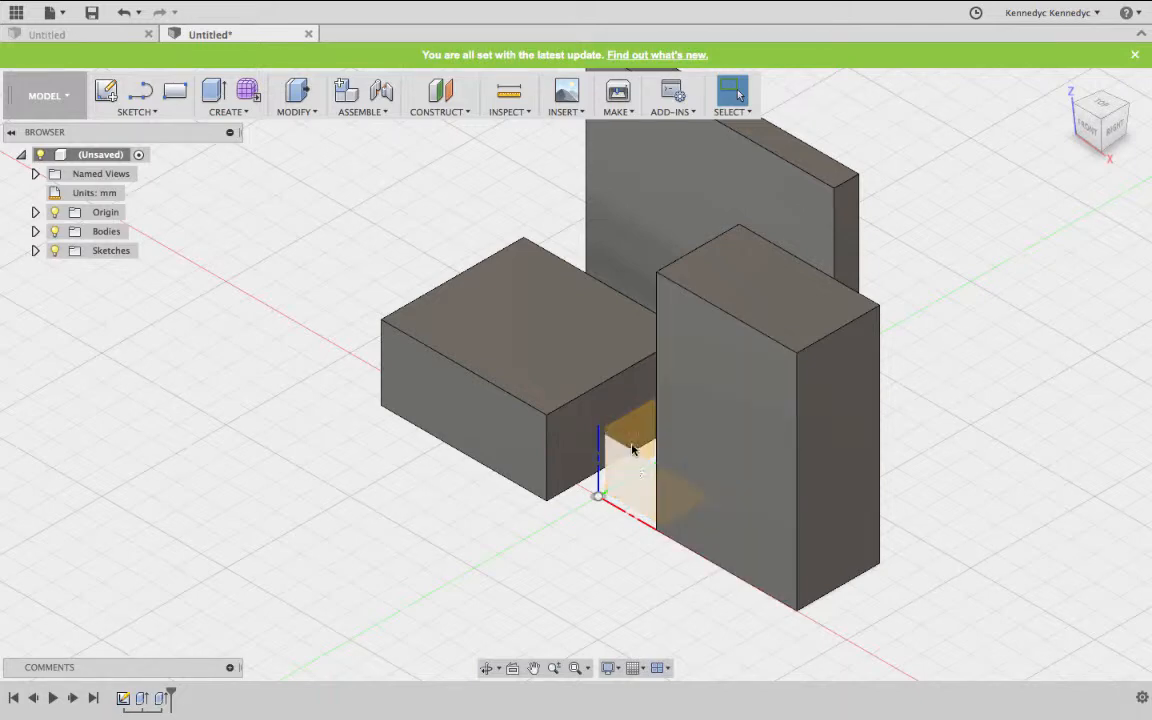
{"action": "left_click", "coordinate": [146, 112]}
{"action": "left_click", "coordinate": [146, 112]}
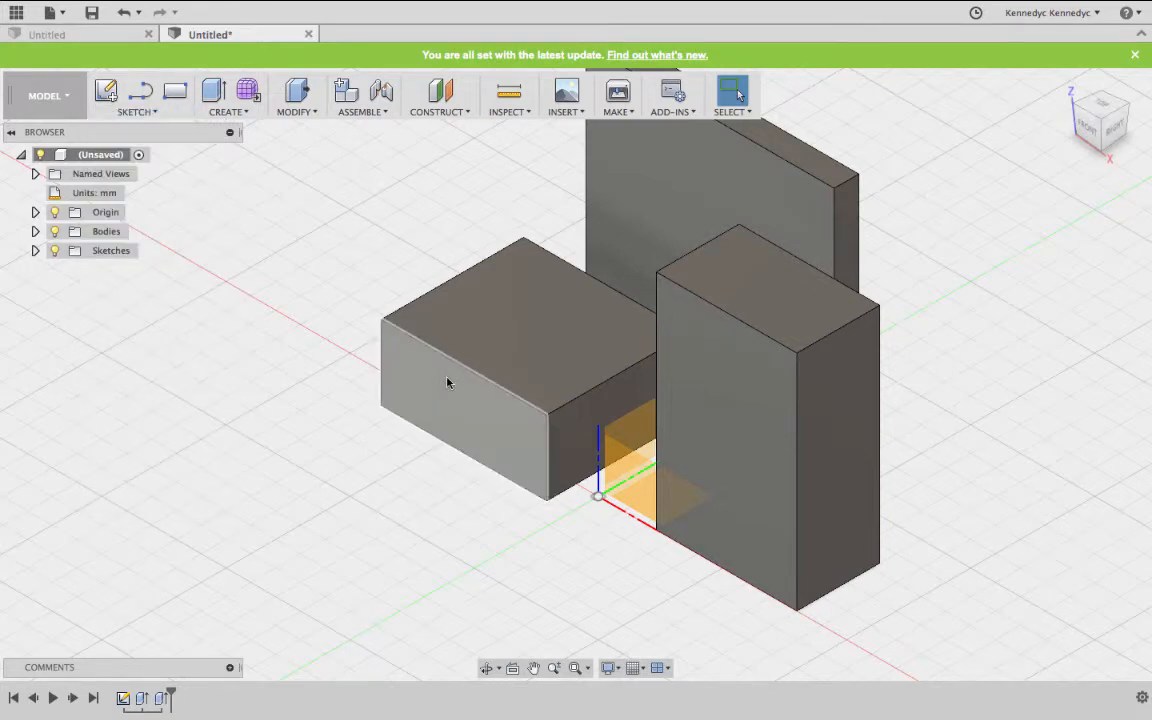
{"action": "left_click", "coordinate": [130, 112]}
{"action": "mouse_move", "coordinate": [143, 197]}
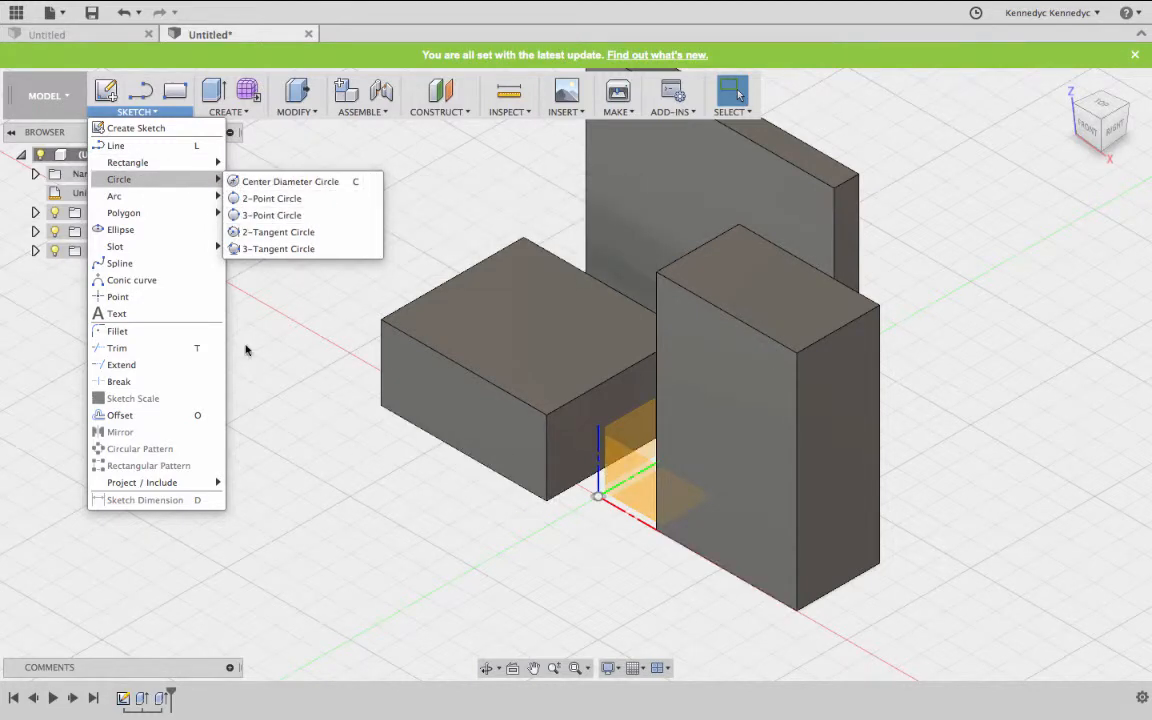
{"action": "left_click", "coordinate": [128, 110]}
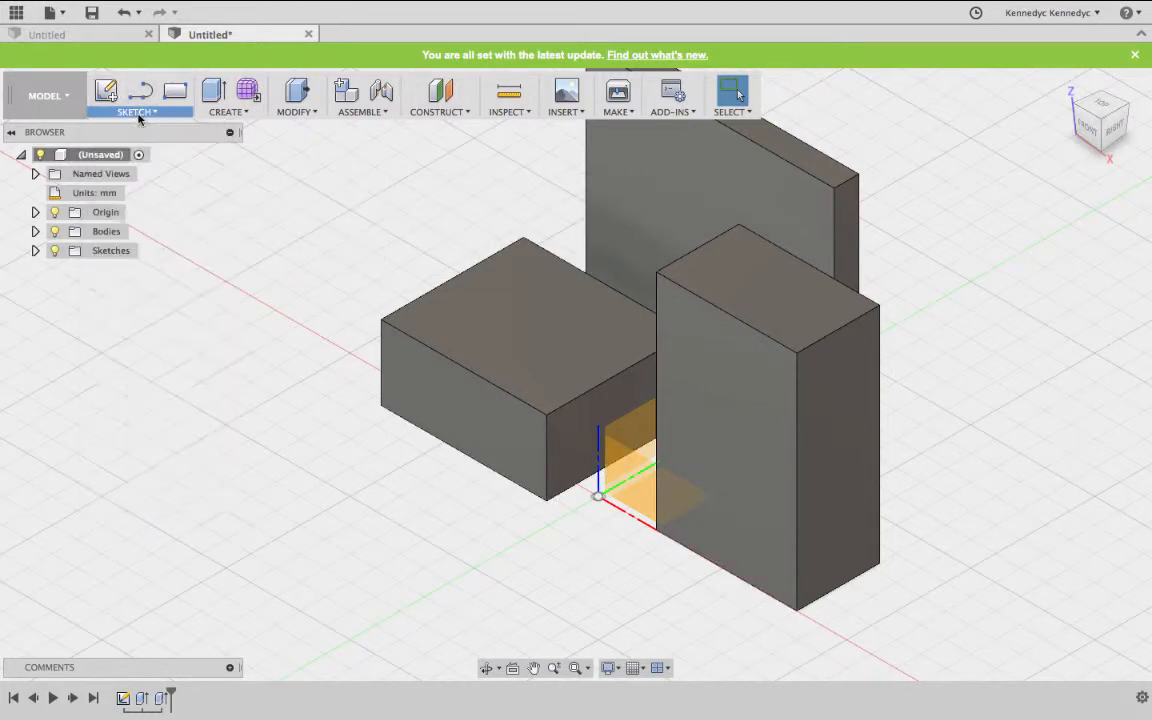
{"action": "left_click", "coordinate": [55, 212]}
{"action": "left_click", "coordinate": [55, 213]}
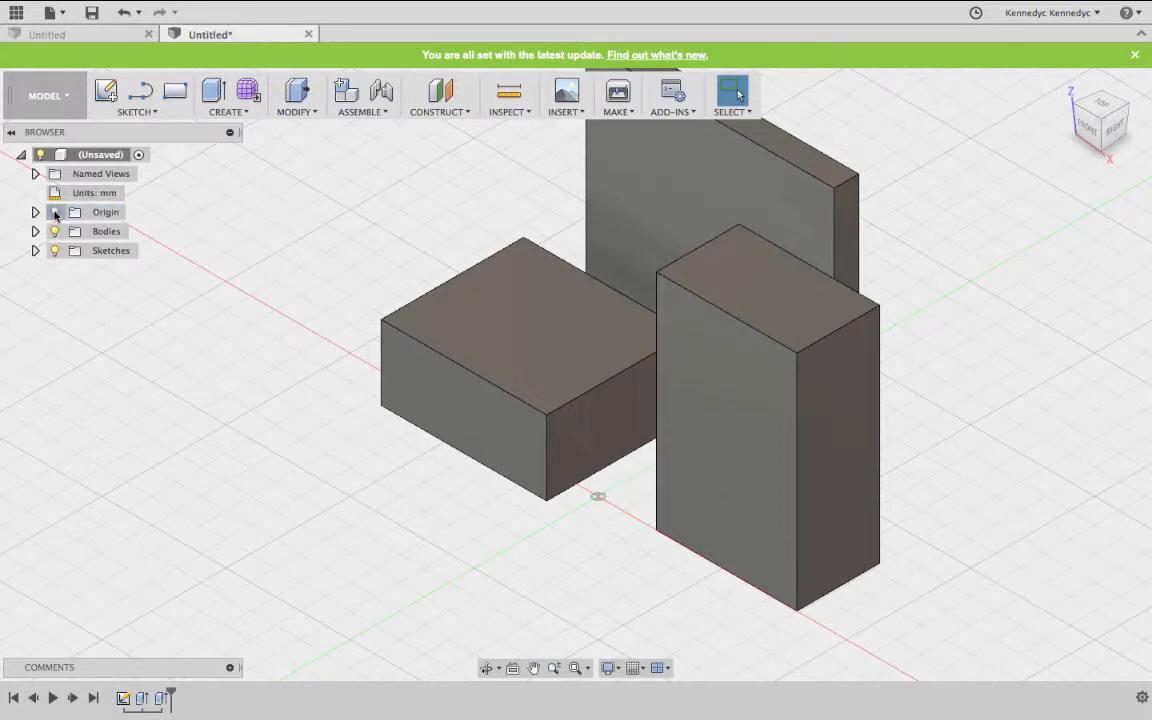
Step: Sketch two center diameter circles on the front origin plane, a large one beyond the low block and a small one on the opposite side, and finish the sketch
{"action": "left_click", "coordinate": [135, 111]}
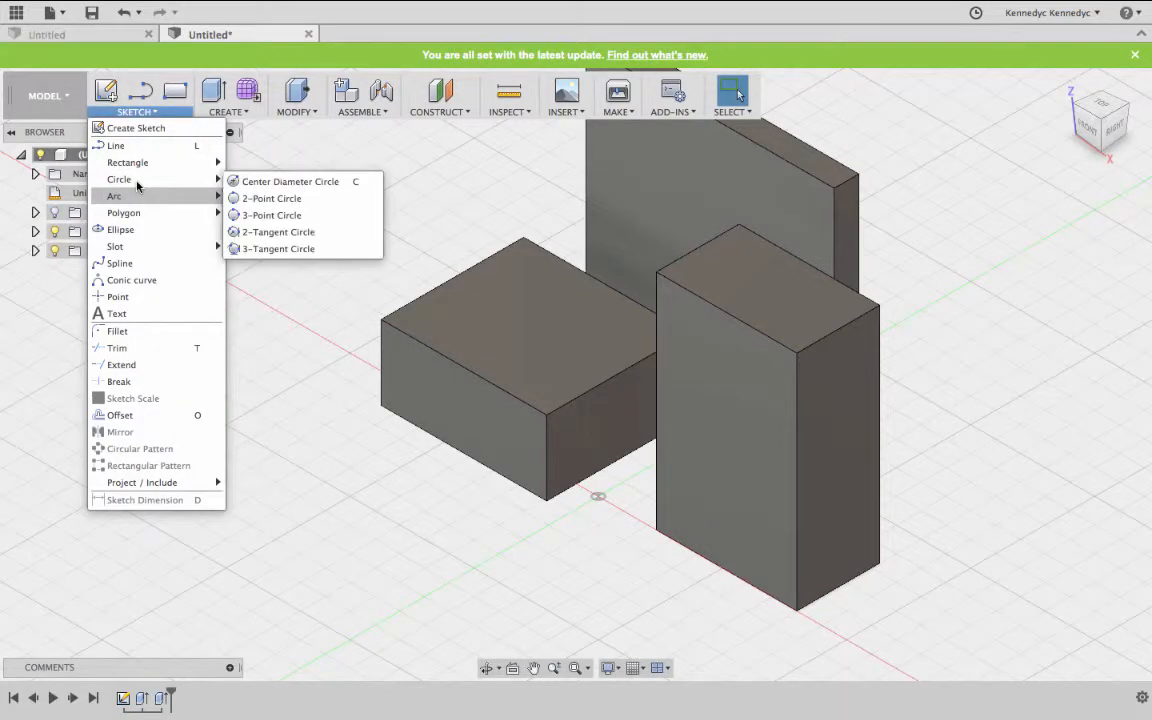
{"action": "left_click", "coordinate": [245, 181]}
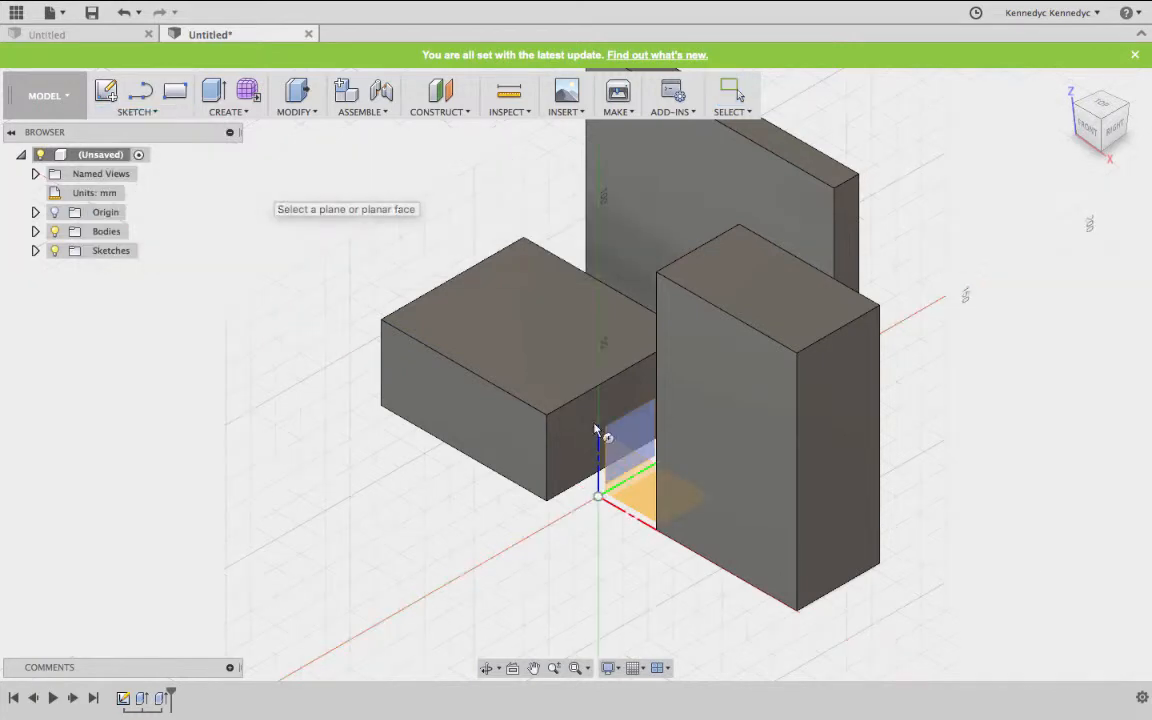
{"action": "left_click", "coordinate": [627, 483]}
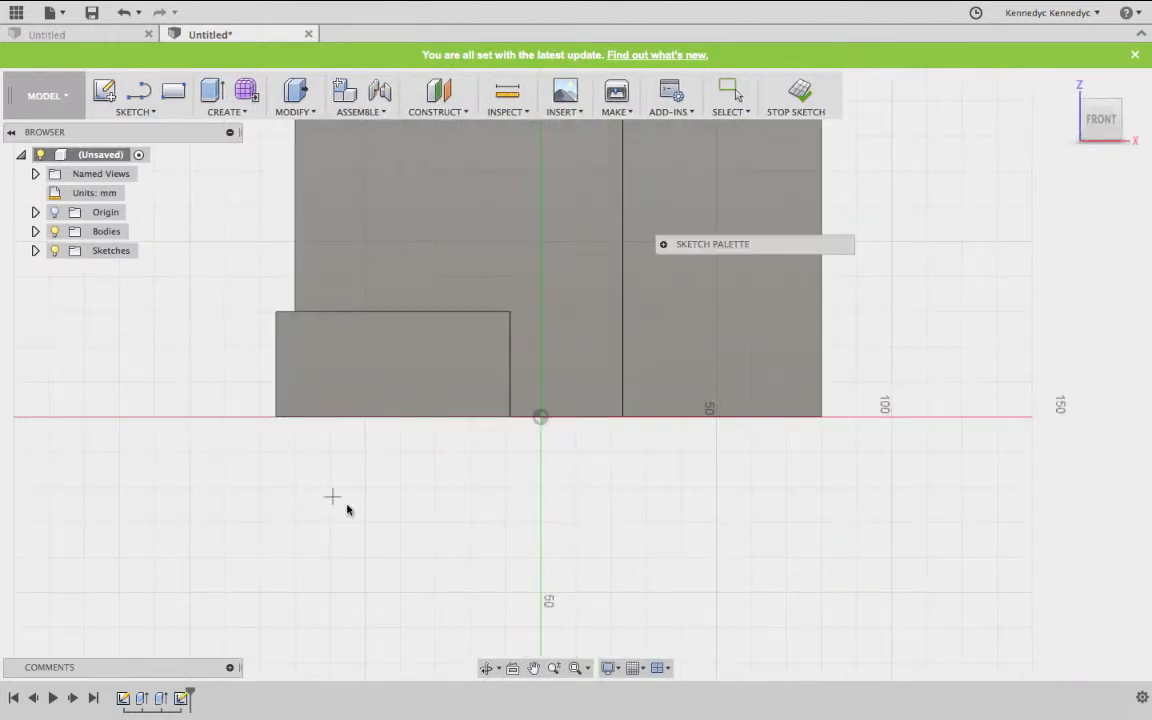
{"action": "left_click", "coordinate": [108, 444]}
{"action": "left_click", "coordinate": [169, 500]}
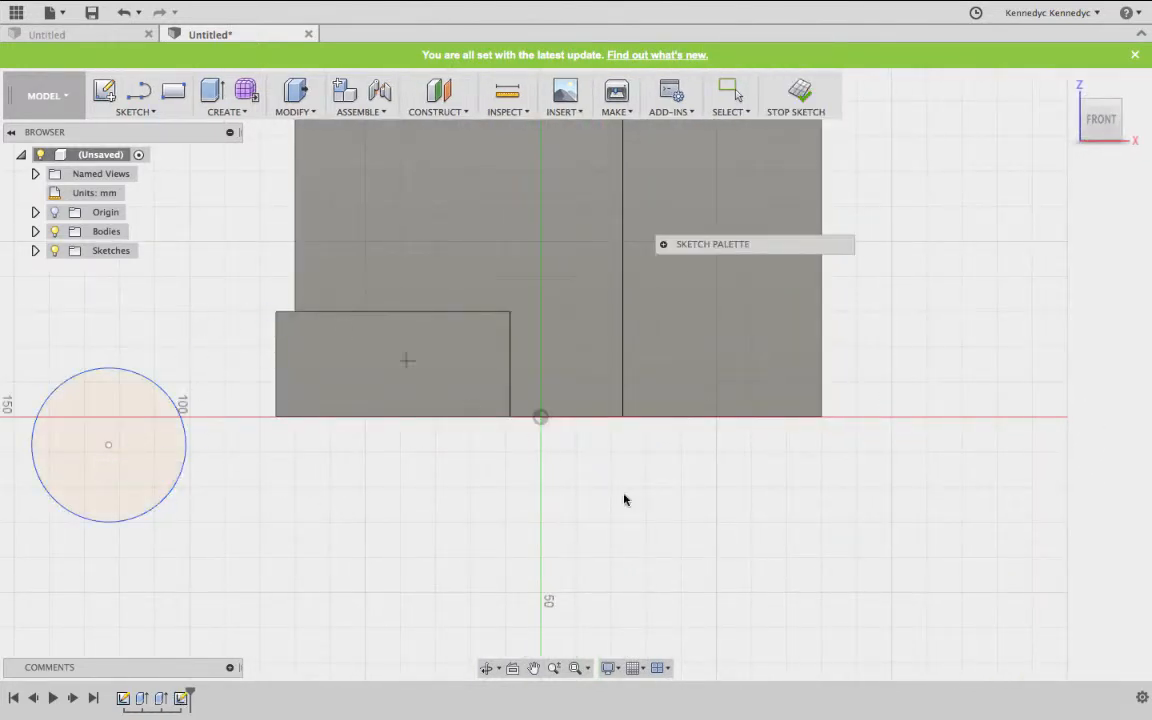
{"action": "left_click", "coordinate": [921, 330]}
{"action": "left_click", "coordinate": [940, 347]}
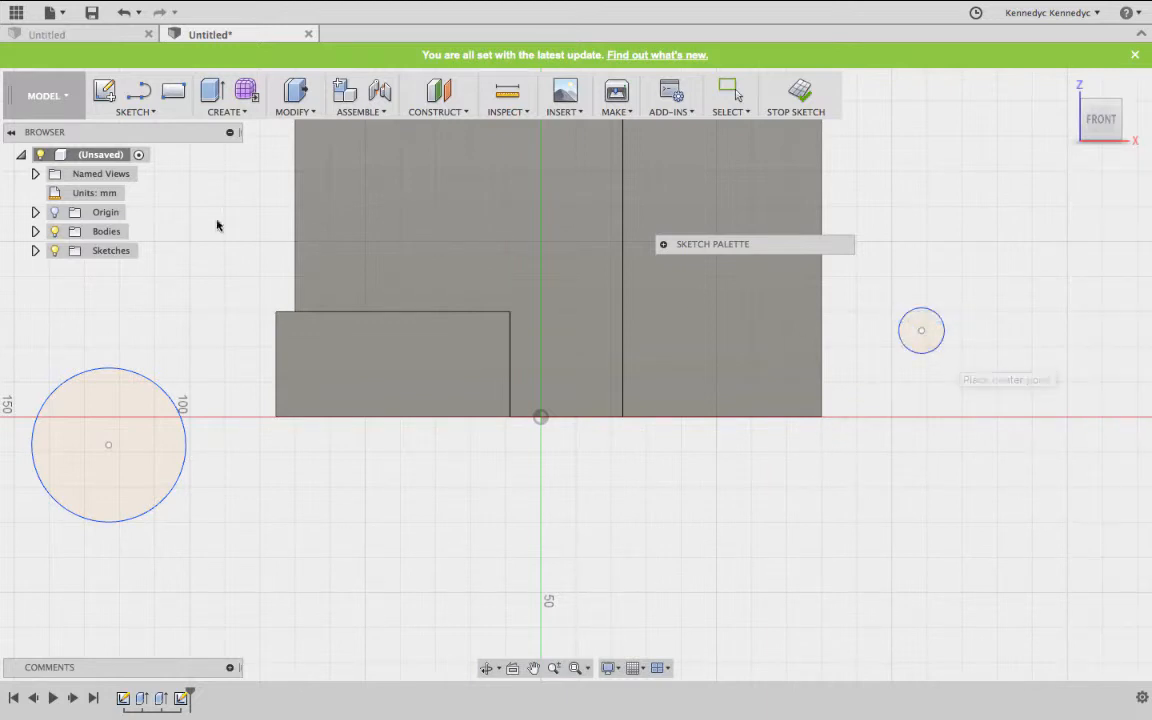
{"action": "left_click", "coordinate": [798, 93]}
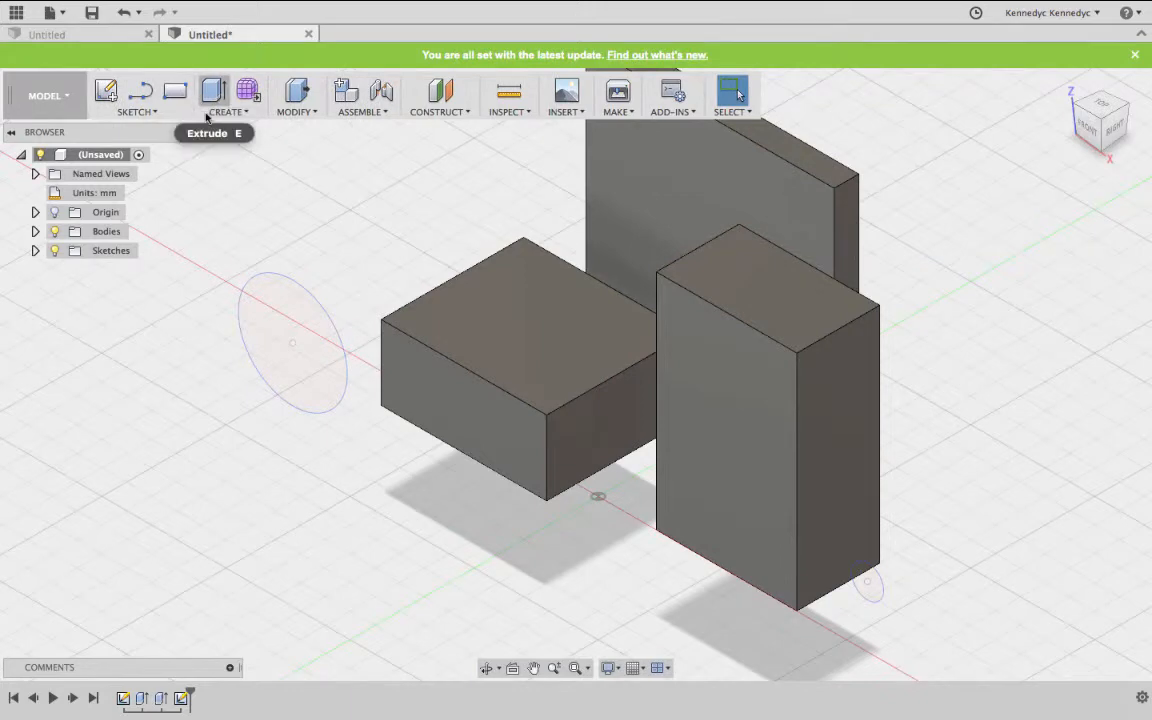
Step: Sketch a wide, flat, slightly tilted ellipse on the right-side origin plane, well in front of the bodies, and finish the sketch
{"action": "left_click", "coordinate": [155, 113]}
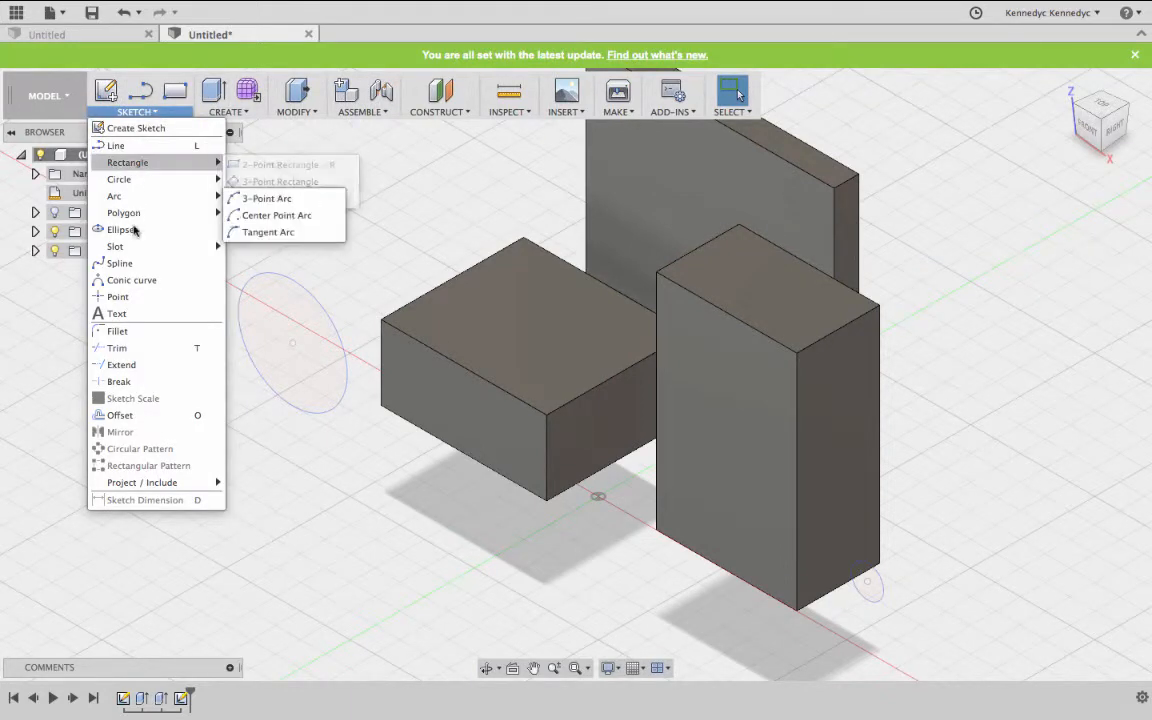
{"action": "left_click", "coordinate": [121, 230]}
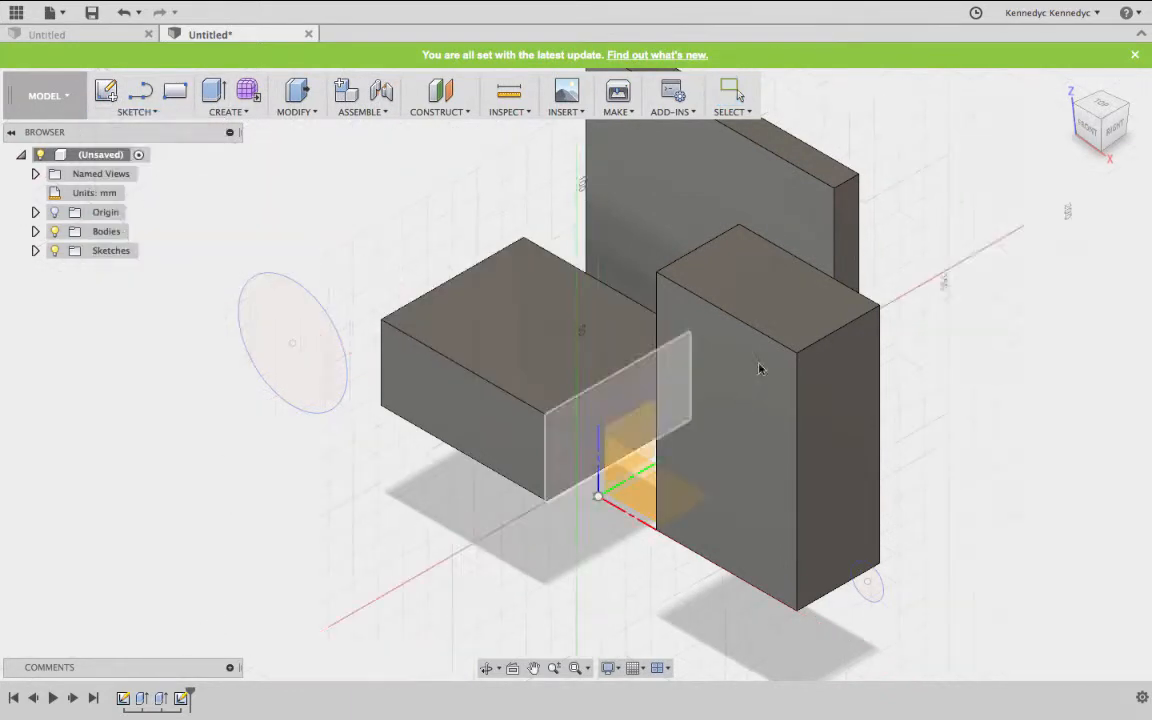
{"action": "left_click", "coordinate": [630, 430]}
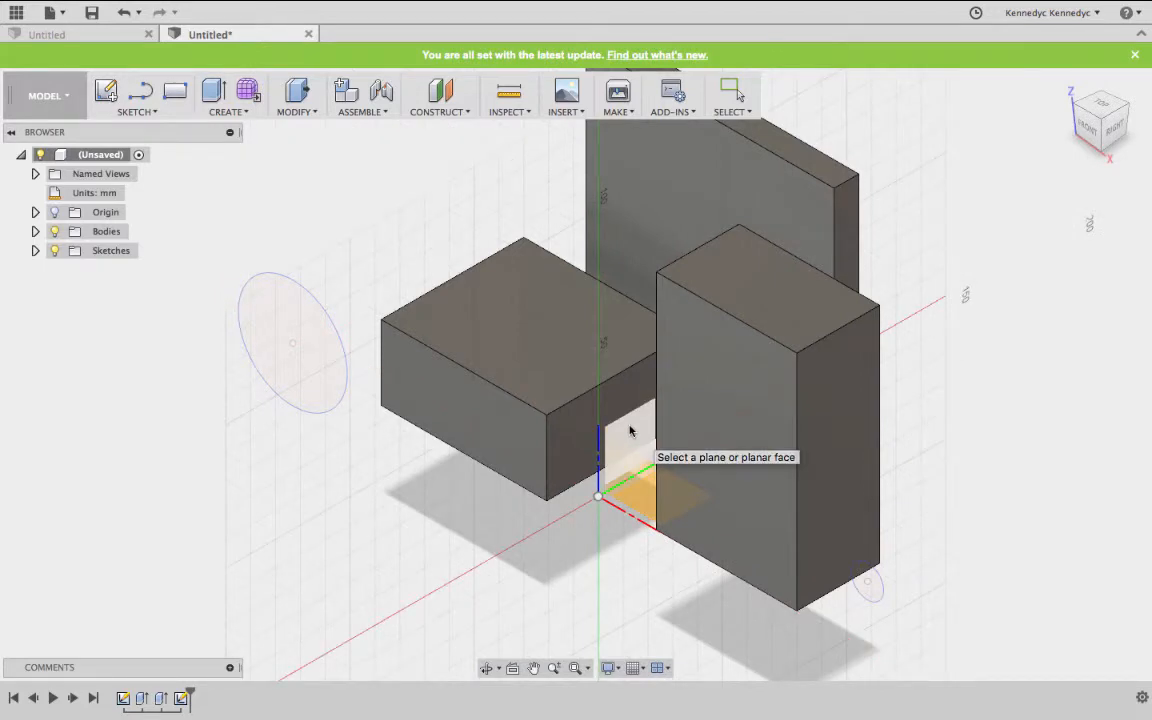
{"action": "left_click", "coordinate": [117, 458]}
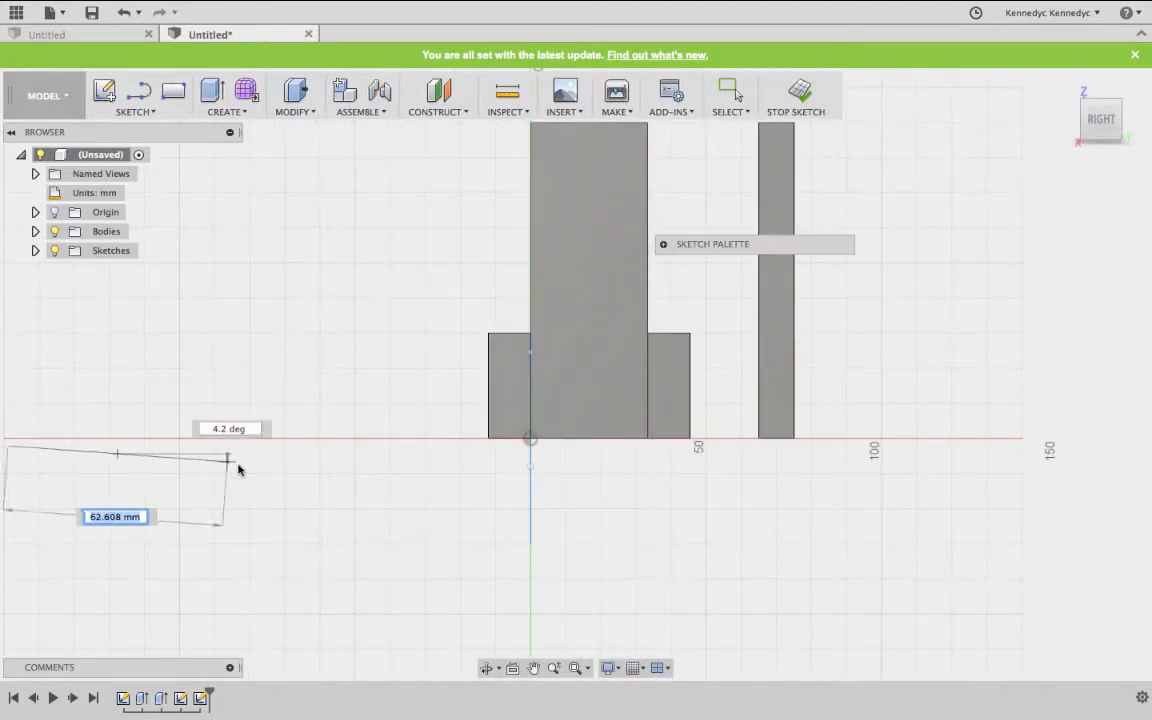
{"action": "left_click", "coordinate": [239, 464]}
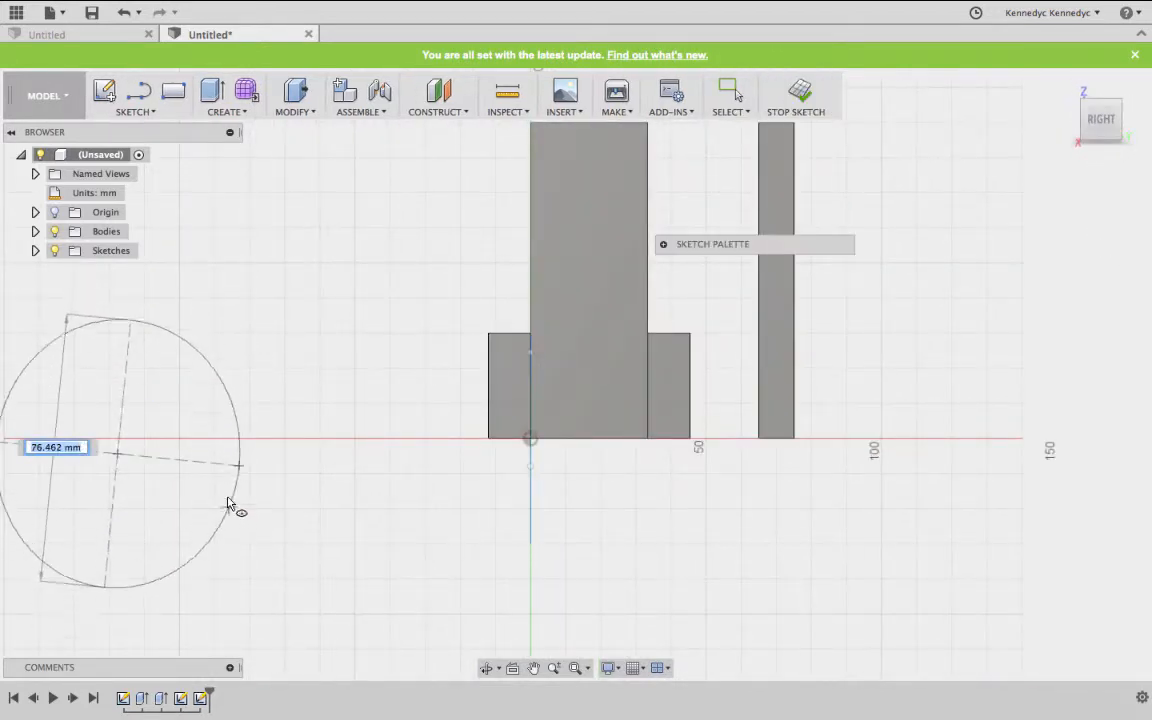
{"action": "left_click", "coordinate": [226, 484]}
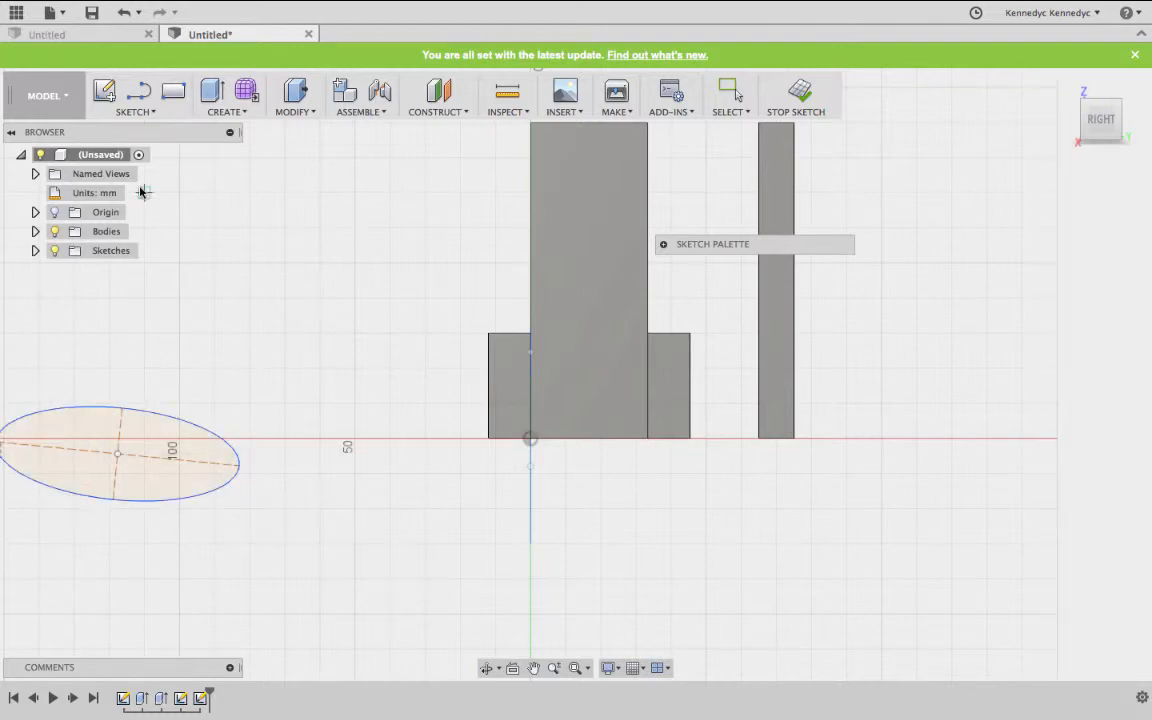
{"action": "left_click", "coordinate": [807, 90]}
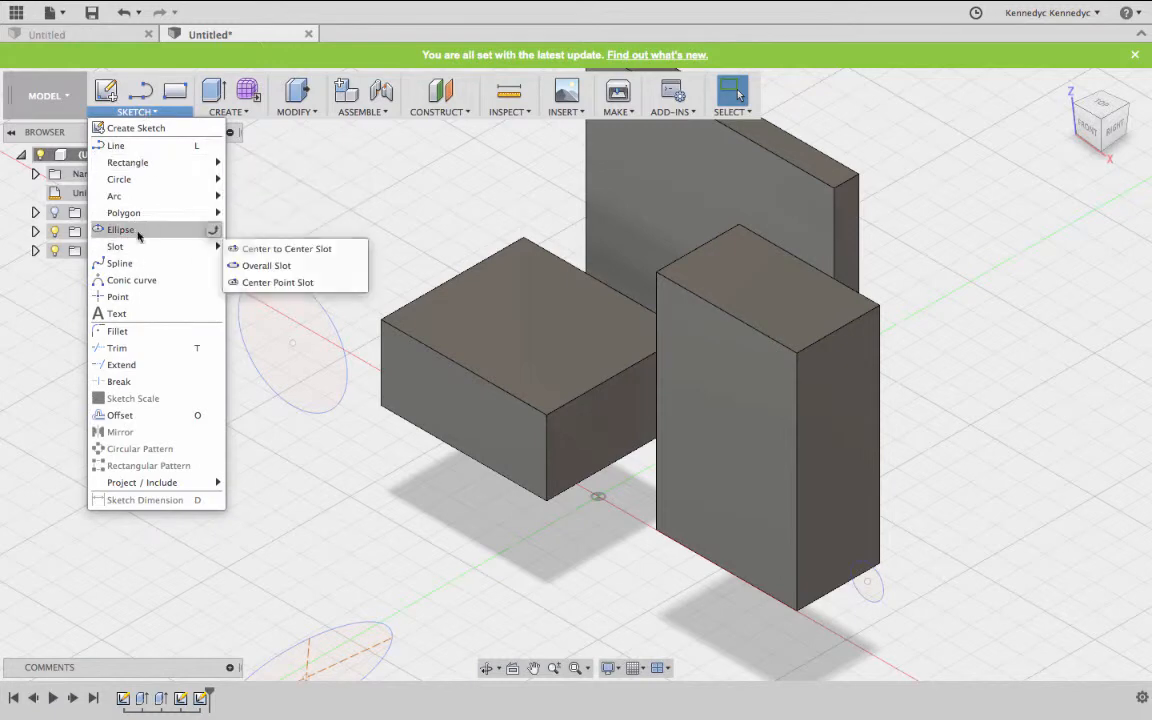
Step: Sketch two circumscribed six-sided polygons on the right-side origin plane, radii about 21 mm before the bodies and about 13 mm behind them, and finish the sketch
{"action": "left_click", "coordinate": [280, 213]}
{"action": "left_click", "coordinate": [640, 488]}
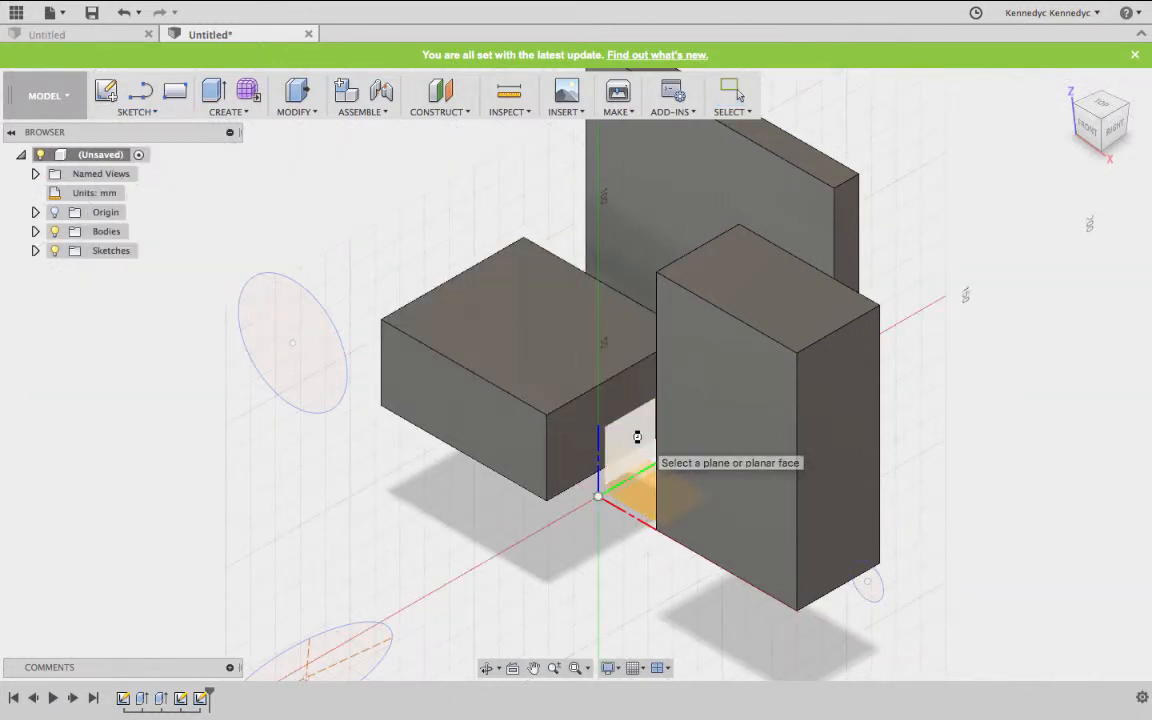
{"action": "left_click", "coordinate": [634, 437]}
{"action": "left_click", "coordinate": [252, 239]}
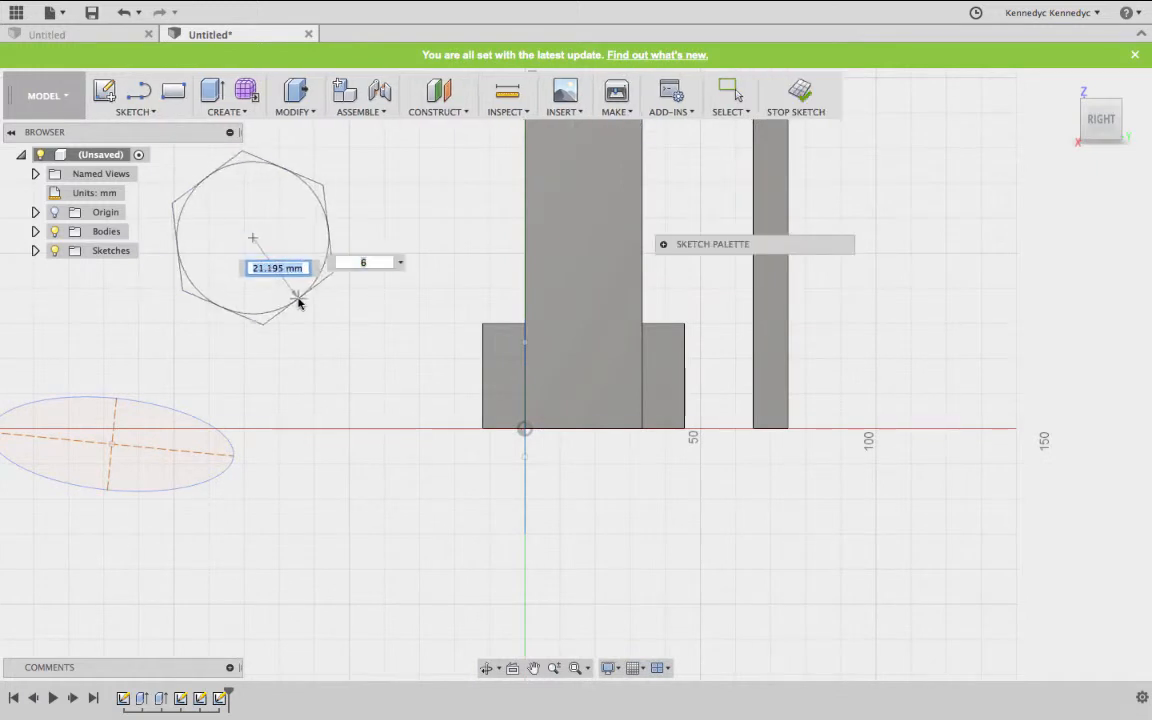
{"action": "left_click", "coordinate": [298, 300]}
{"action": "left_click", "coordinate": [967, 338]}
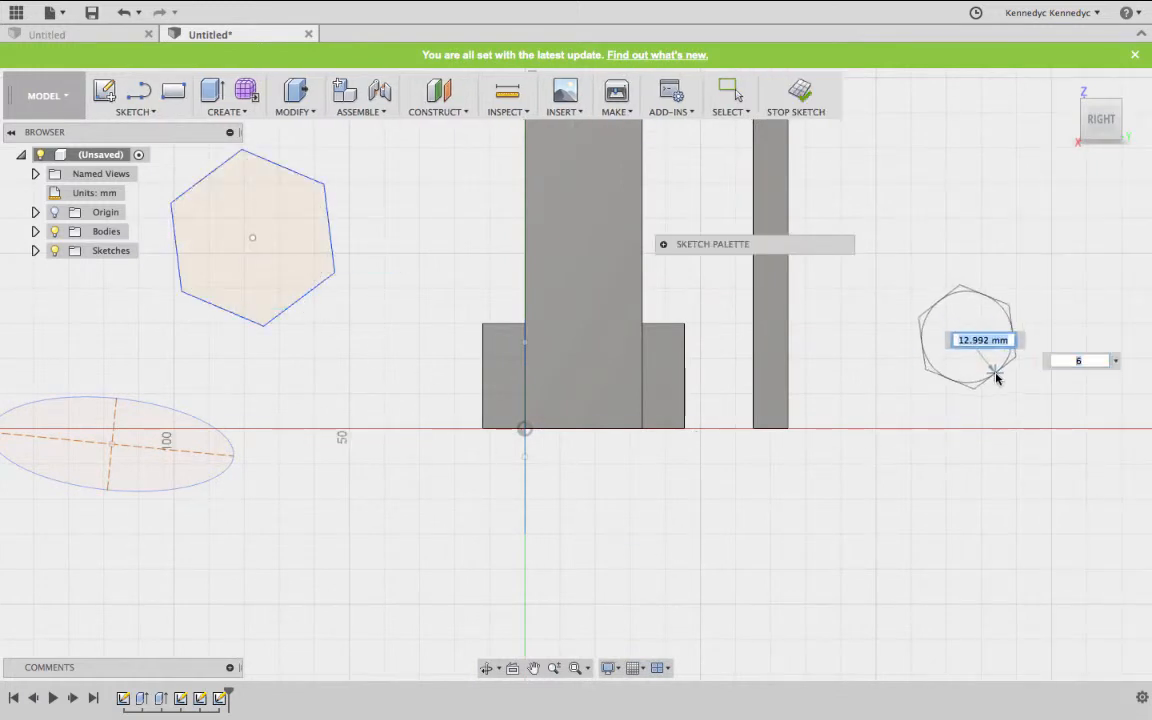
{"action": "left_click", "coordinate": [996, 372]}
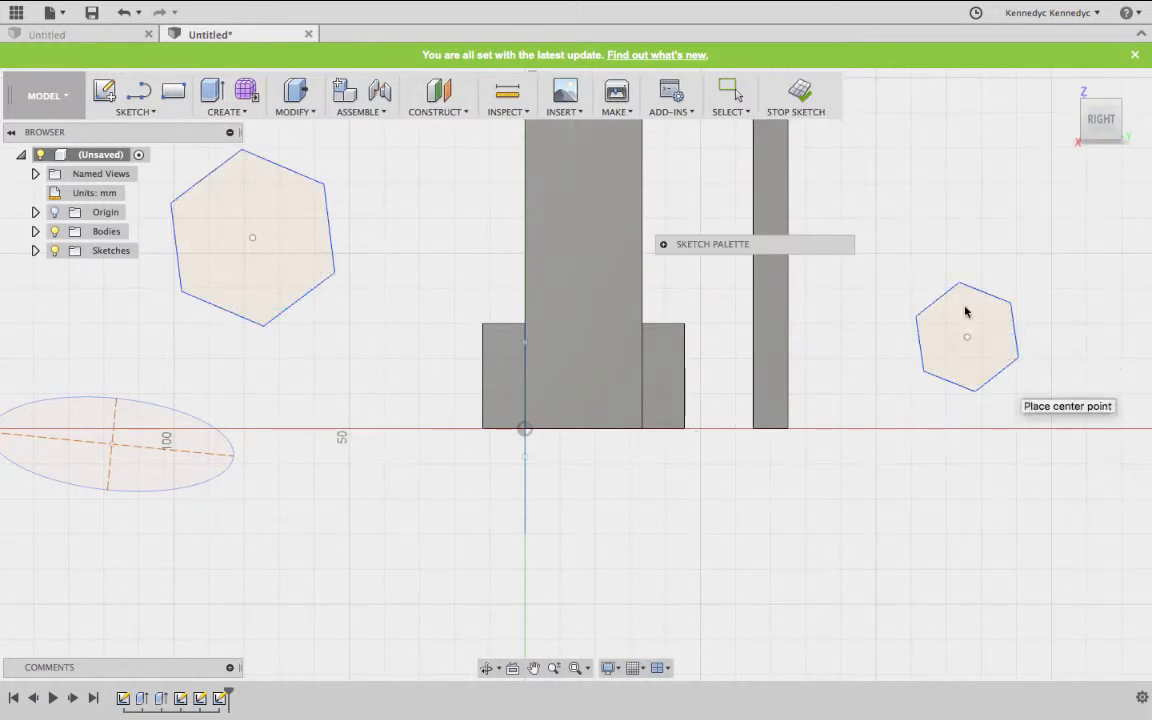
{"action": "left_click", "coordinate": [800, 92]}
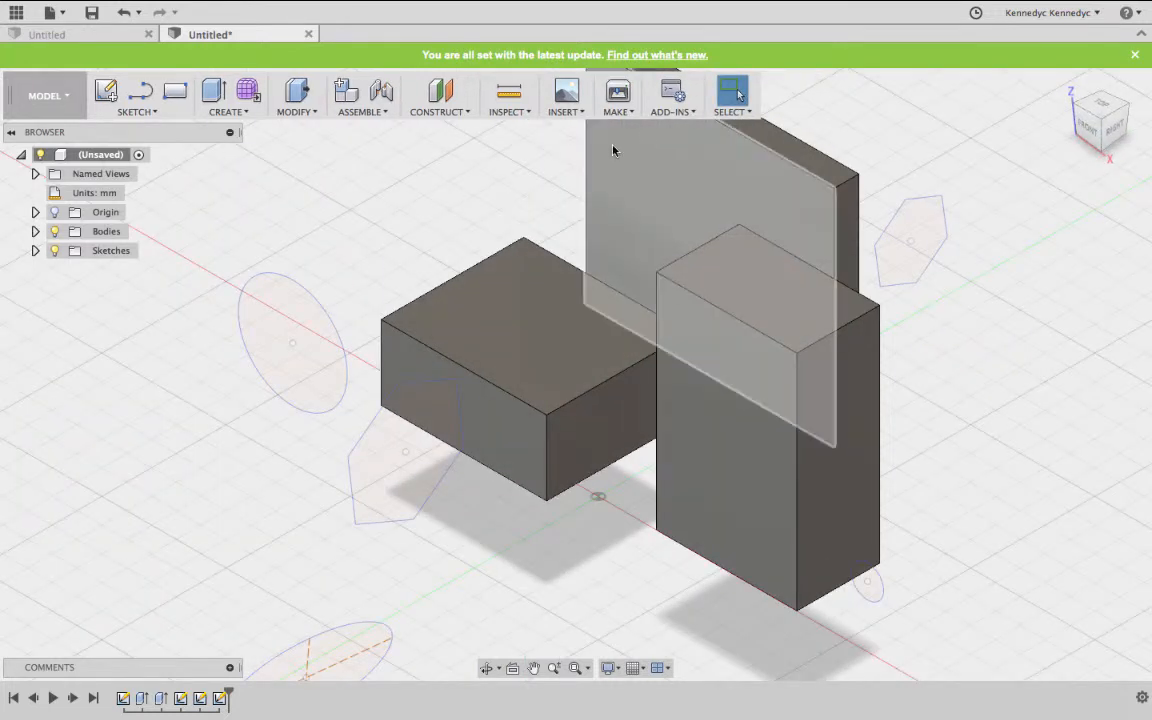
Step: Extrude the large circle backward past the low block into a long cylinder as a new body
{"action": "key", "text": "e"}
{"action": "left_click", "coordinate": [328, 381]}
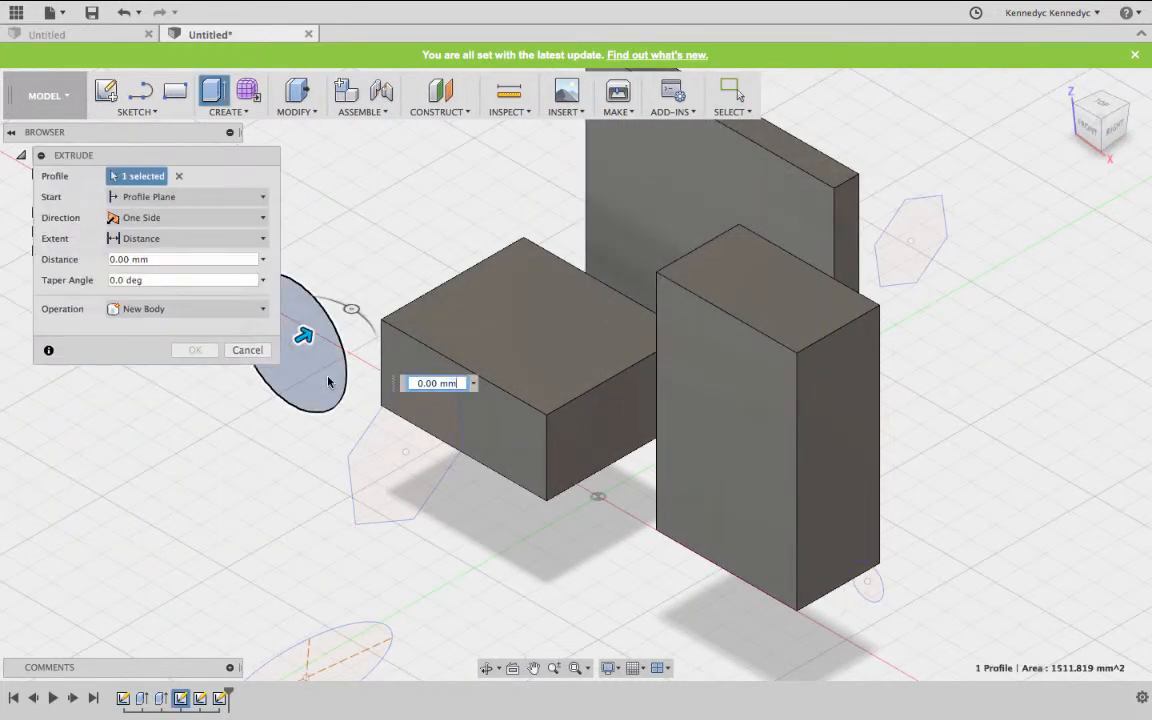
{"action": "left_click_drag", "start_coordinate": [306, 337], "coordinate": [527, 206]}
{"action": "key", "text": "Return"}
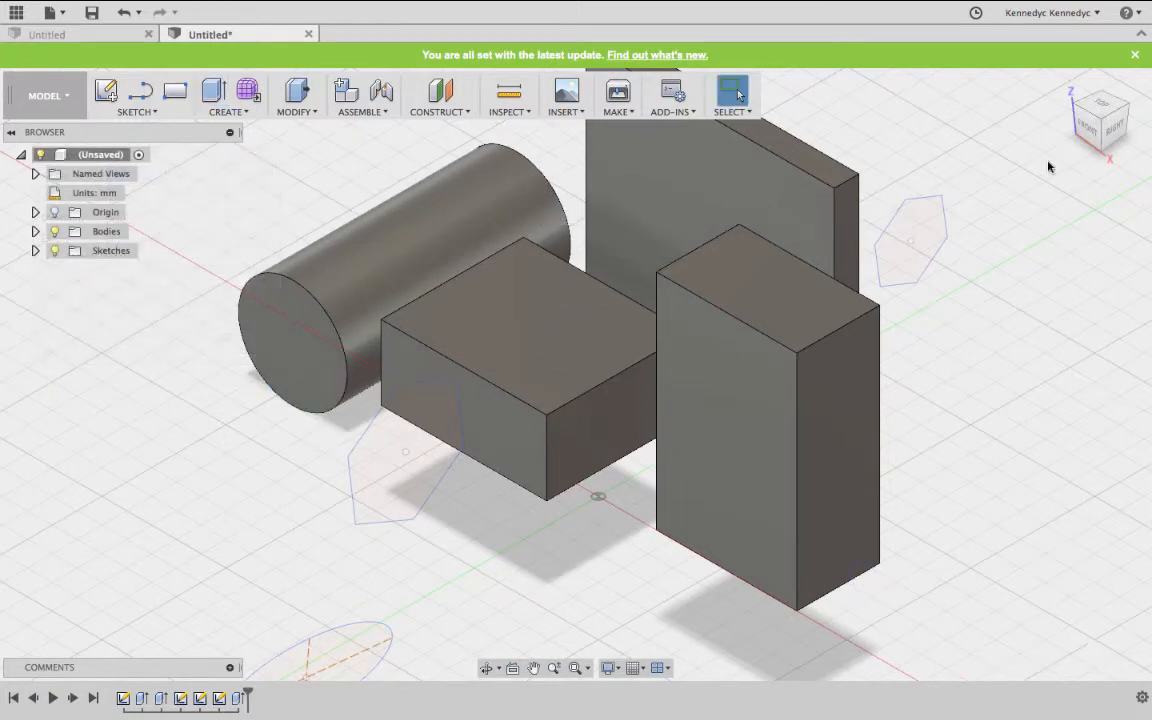
Step: Extrude the small hexagon behind the tall bodies 40 mm as a new body
{"action": "left_click", "coordinate": [910, 248]}
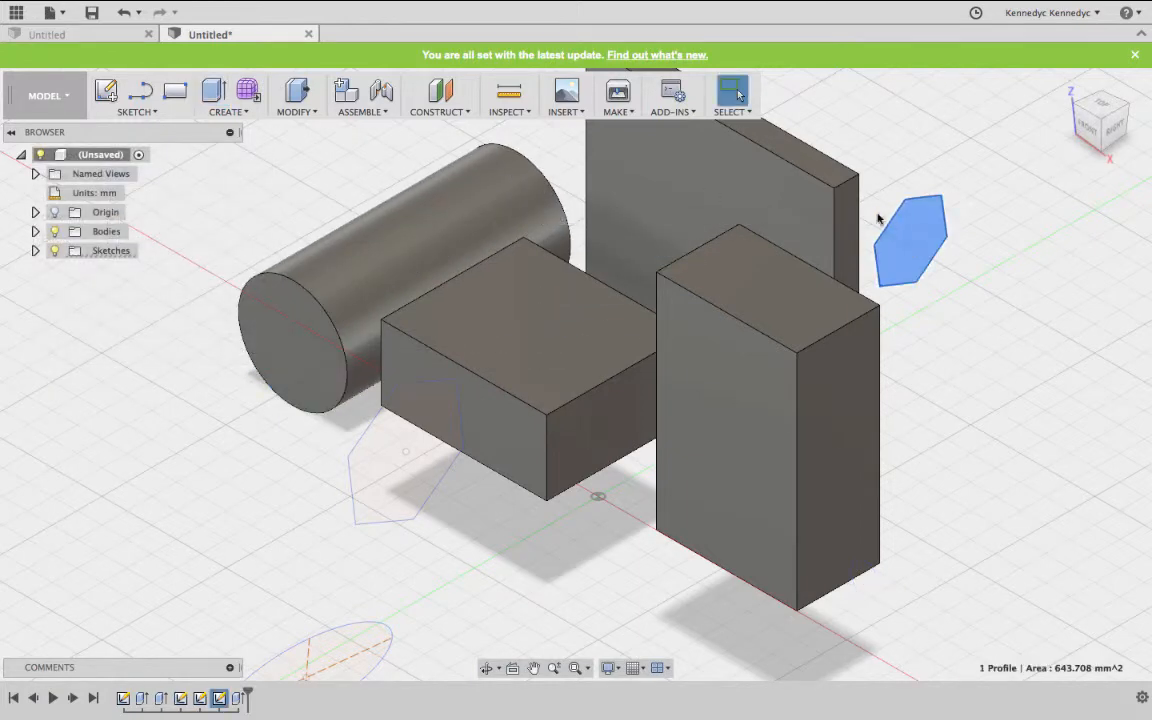
{"action": "key", "text": "e"}
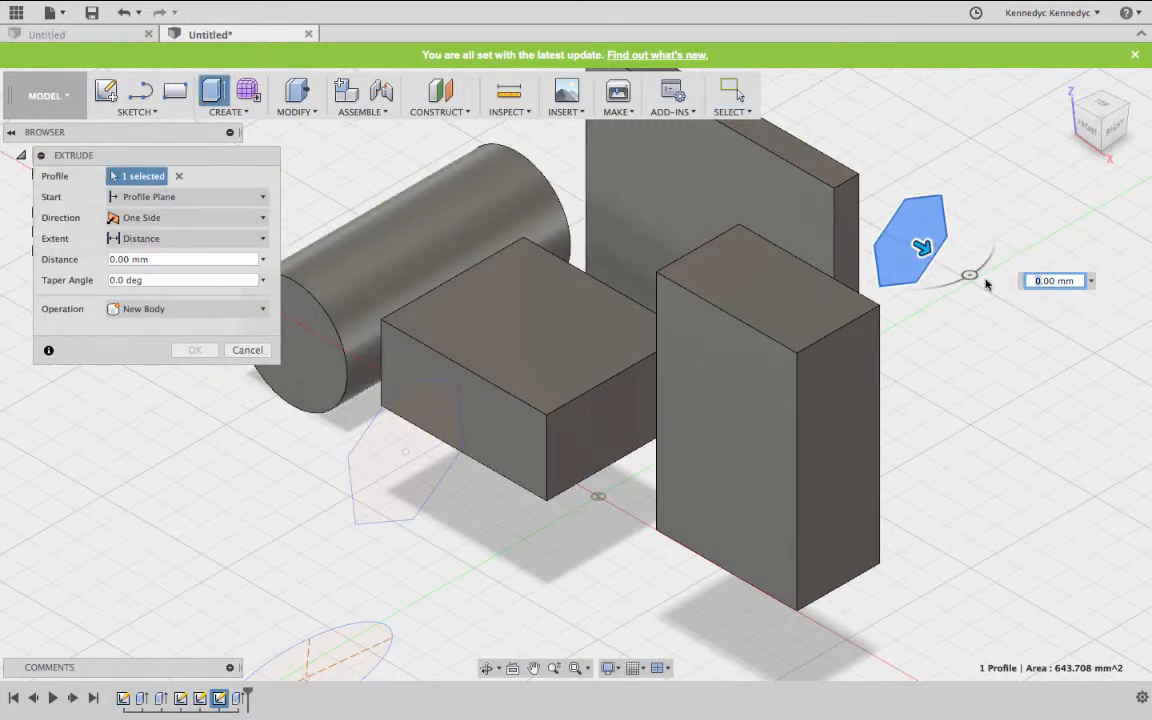
{"action": "key", "text": "Return"}
{"action": "key", "text": "Return"}
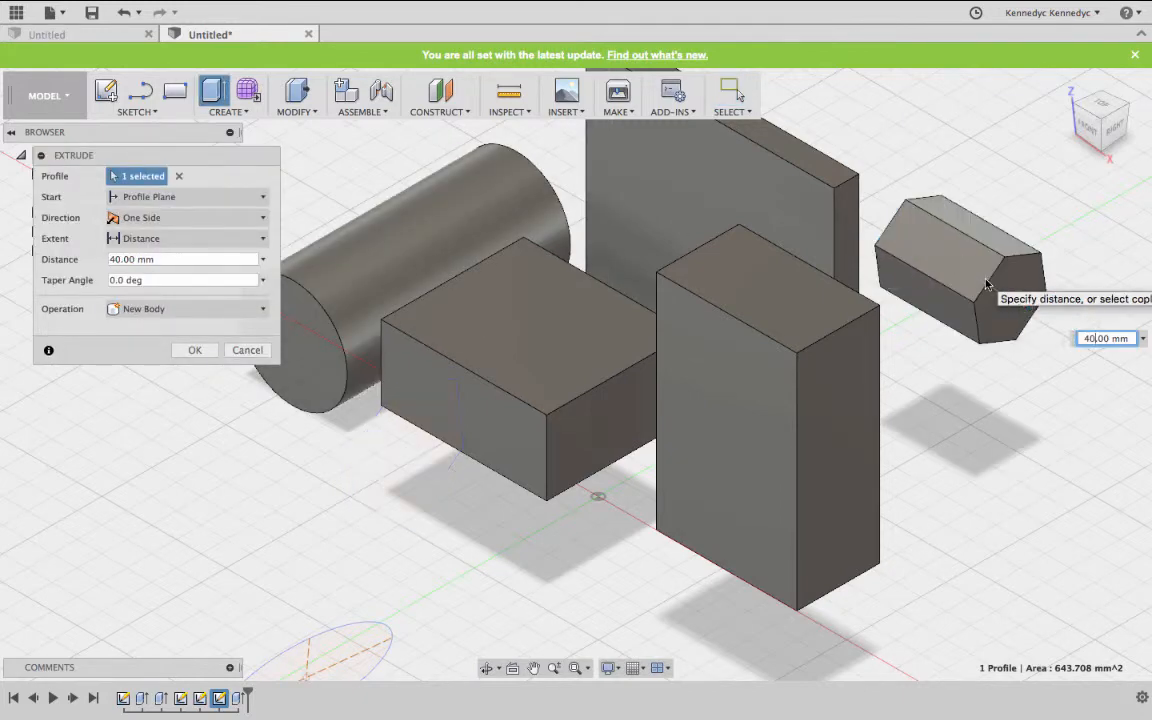
Step: Extrude the flat ellipse in front of the bodies toward the positive X side as a new body
{"action": "left_click", "coordinate": [356, 622]}
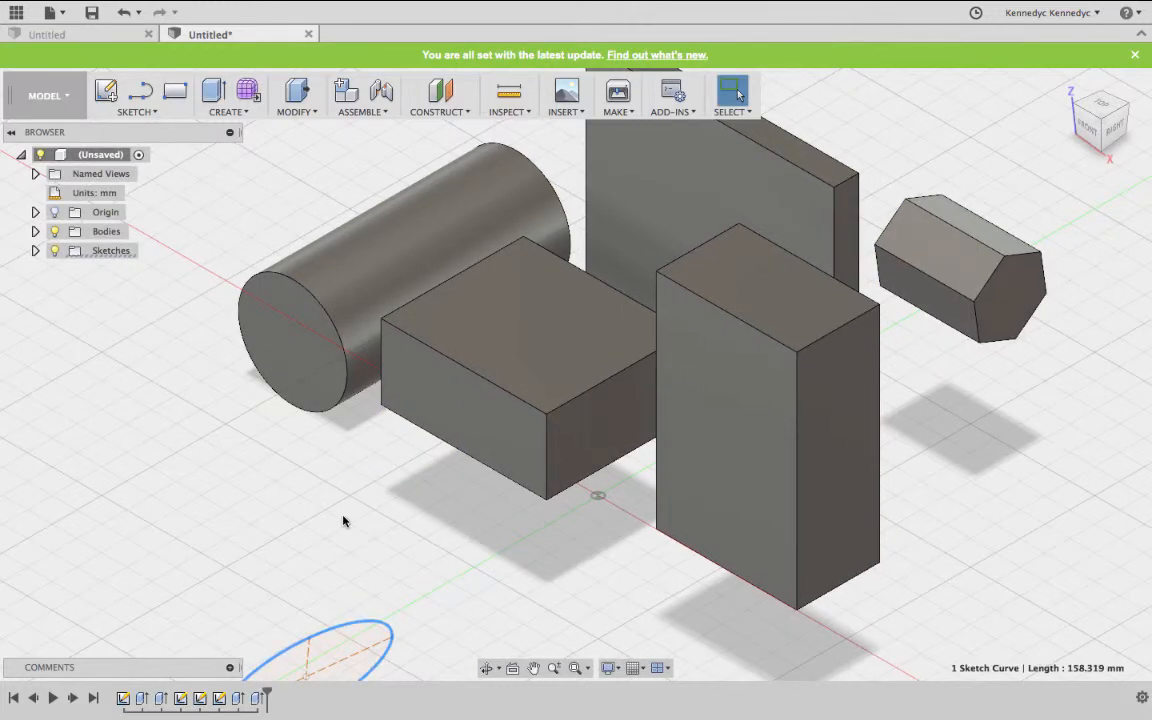
{"action": "scroll", "coordinate": [343, 521], "scroll_direction": "down", "scroll_amount": 4}
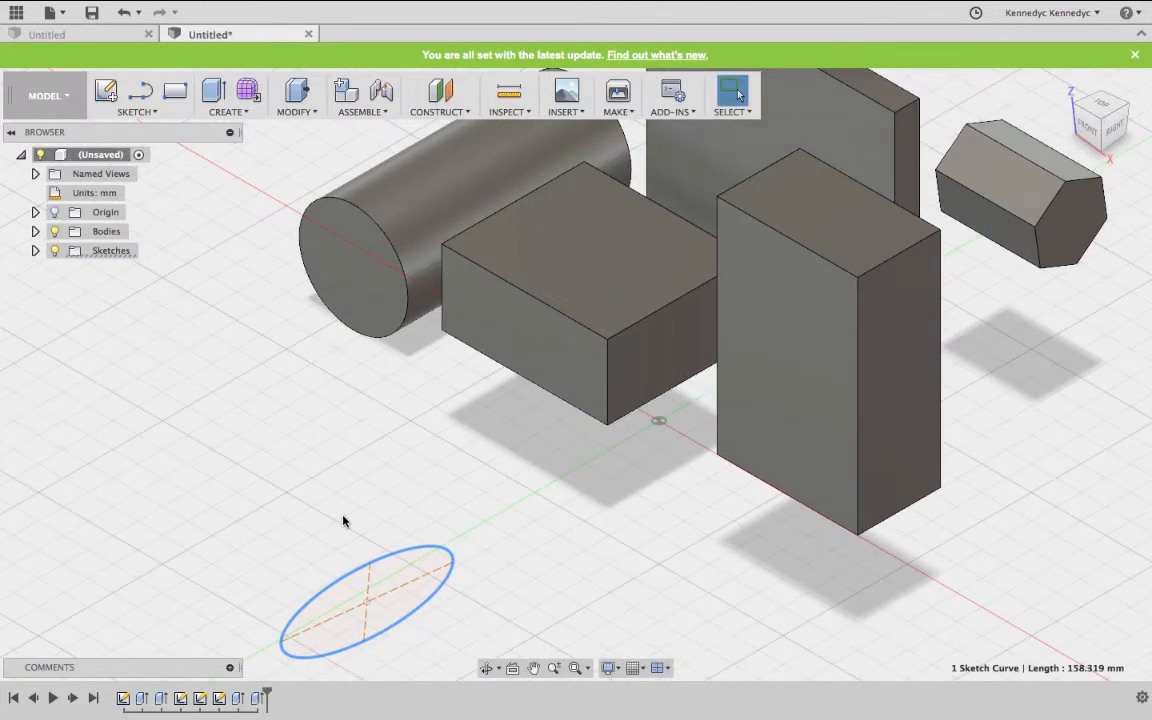
{"action": "key", "text": "e"}
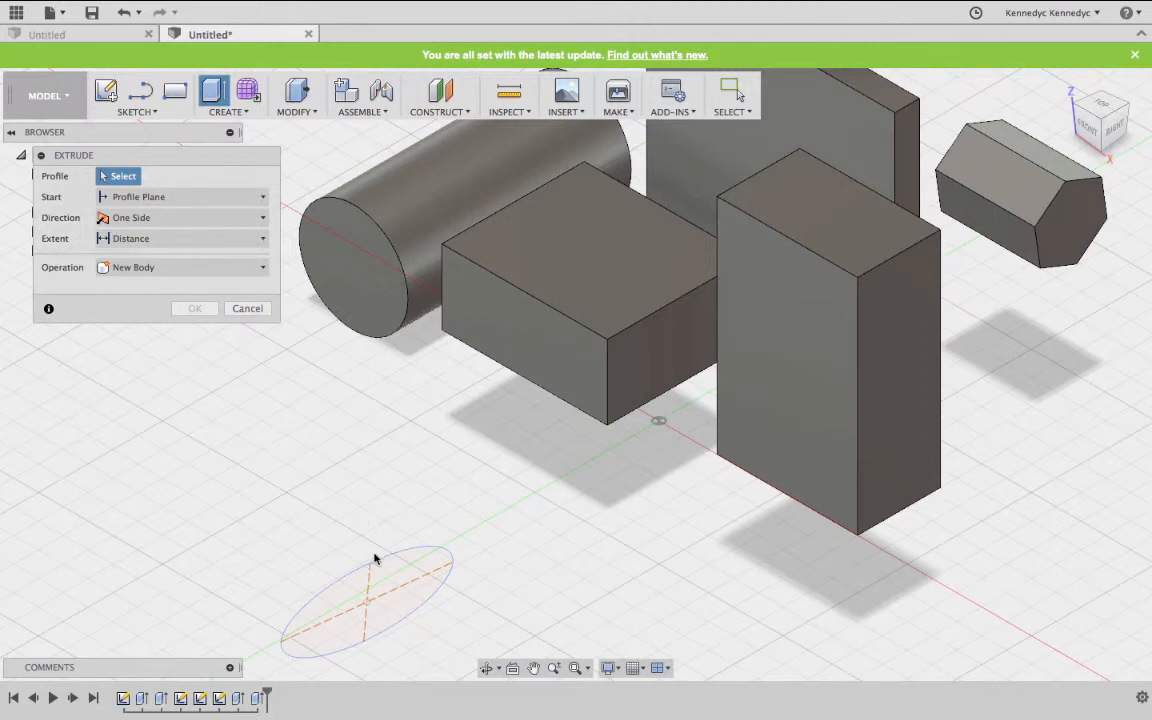
{"action": "left_click", "coordinate": [376, 570]}
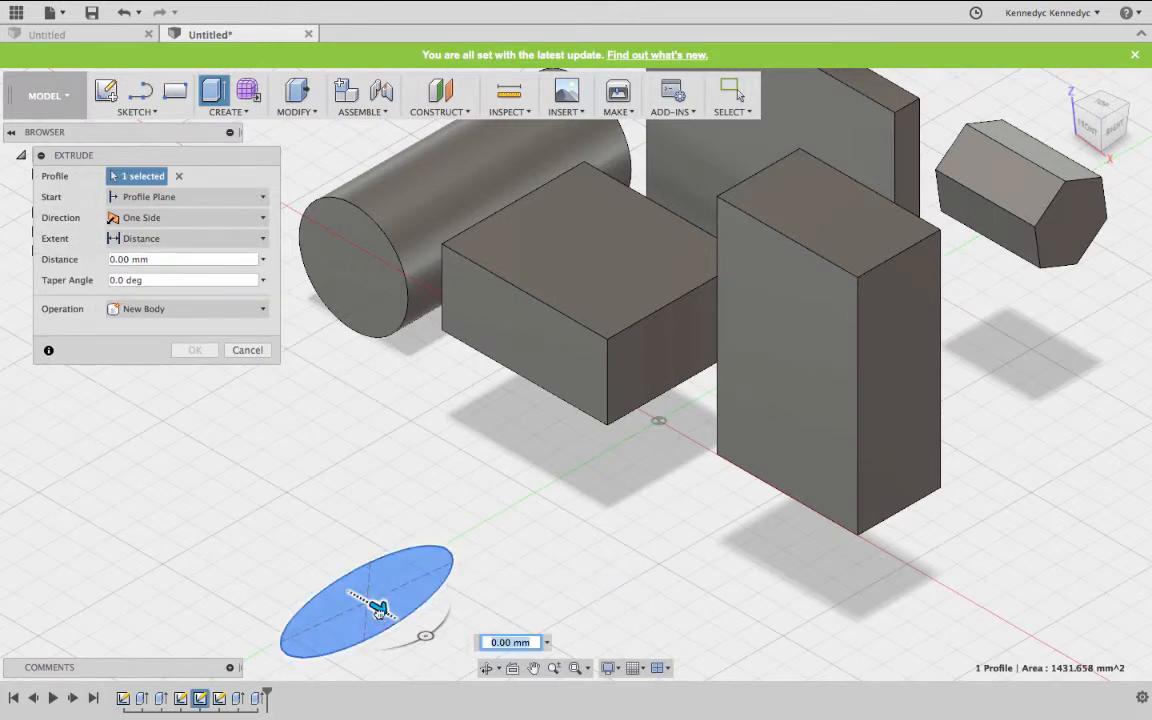
{"action": "left_click_drag", "start_coordinate": [378, 607], "coordinate": [563, 573]}
{"action": "key", "text": "Return"}
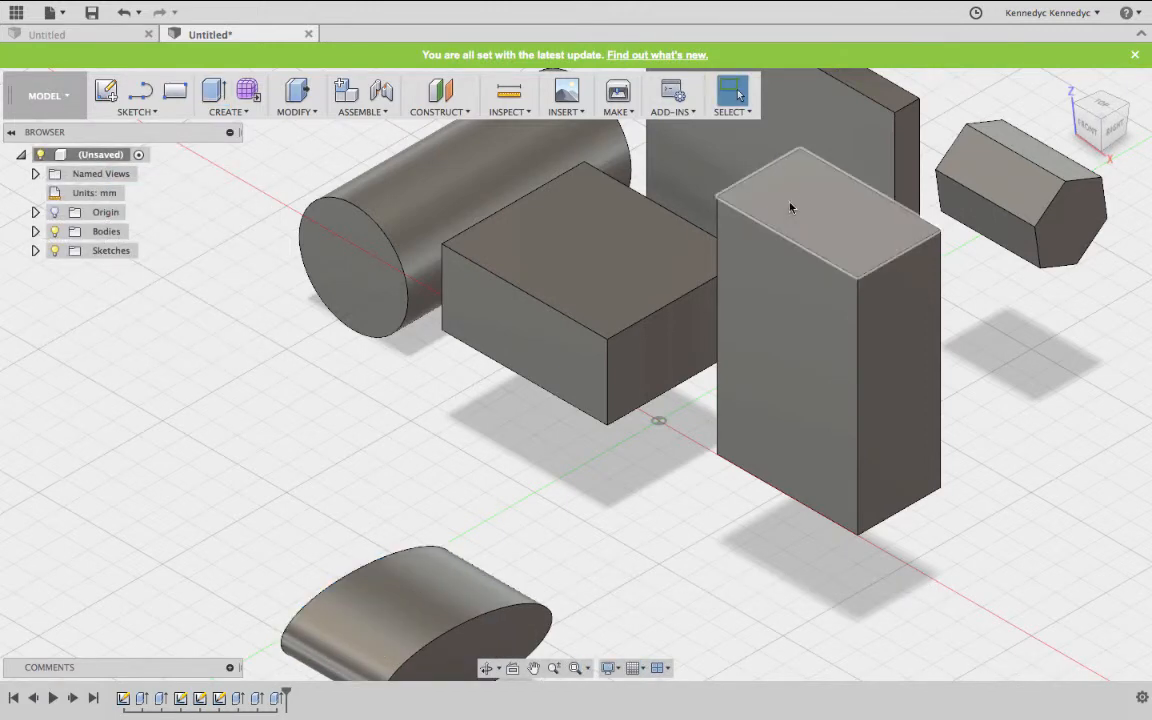
{"action": "key", "text": "F6"}
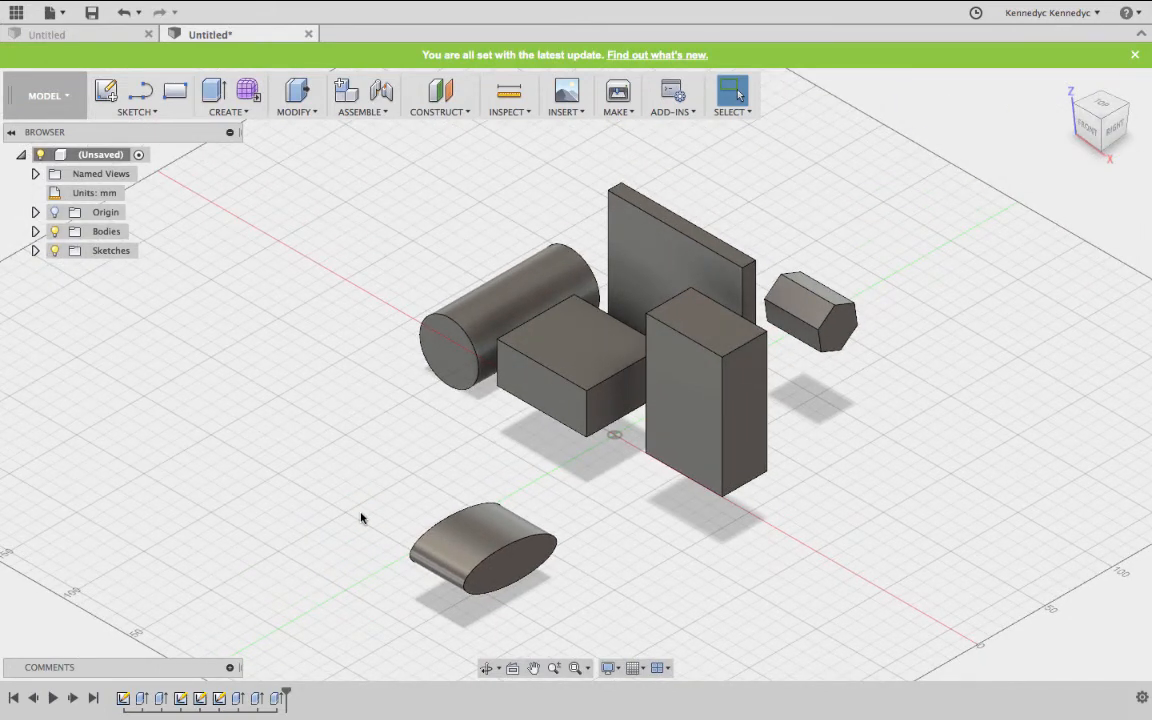
{"action": "scroll", "coordinate": [361, 518], "scroll_direction": "up", "scroll_amount": 2}
{"action": "scroll", "coordinate": [361, 518], "scroll_direction": "down", "scroll_amount": 3}
{"action": "mouse_move", "coordinate": [568, 4]}
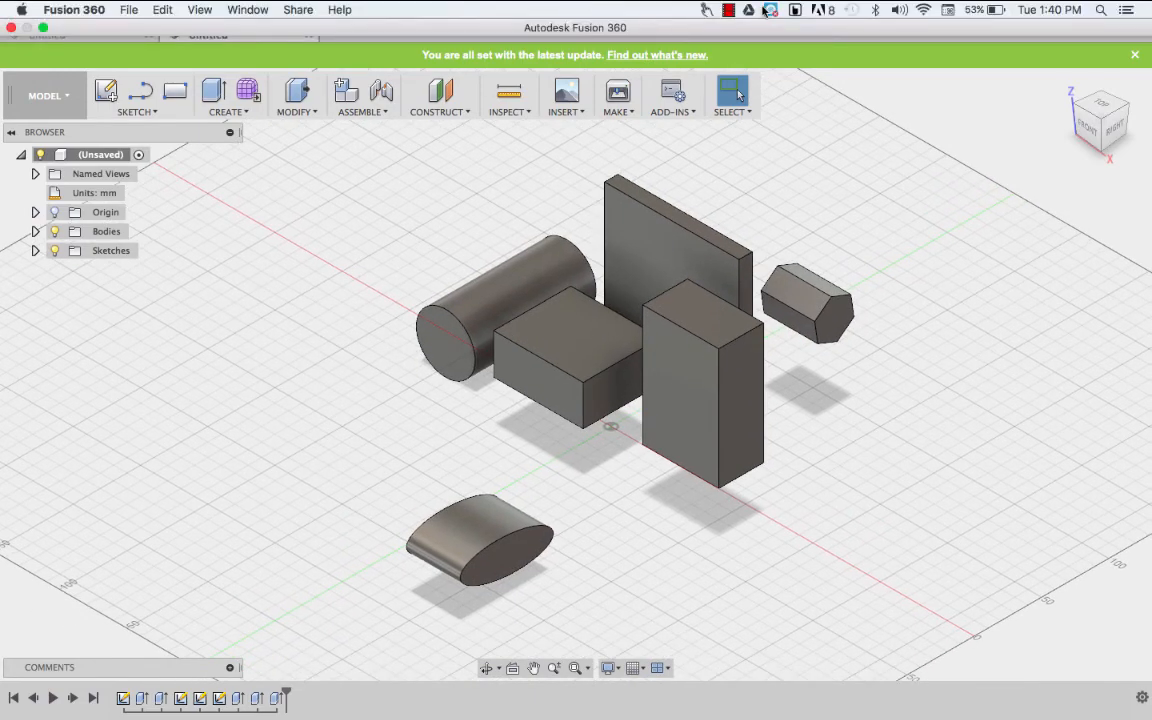